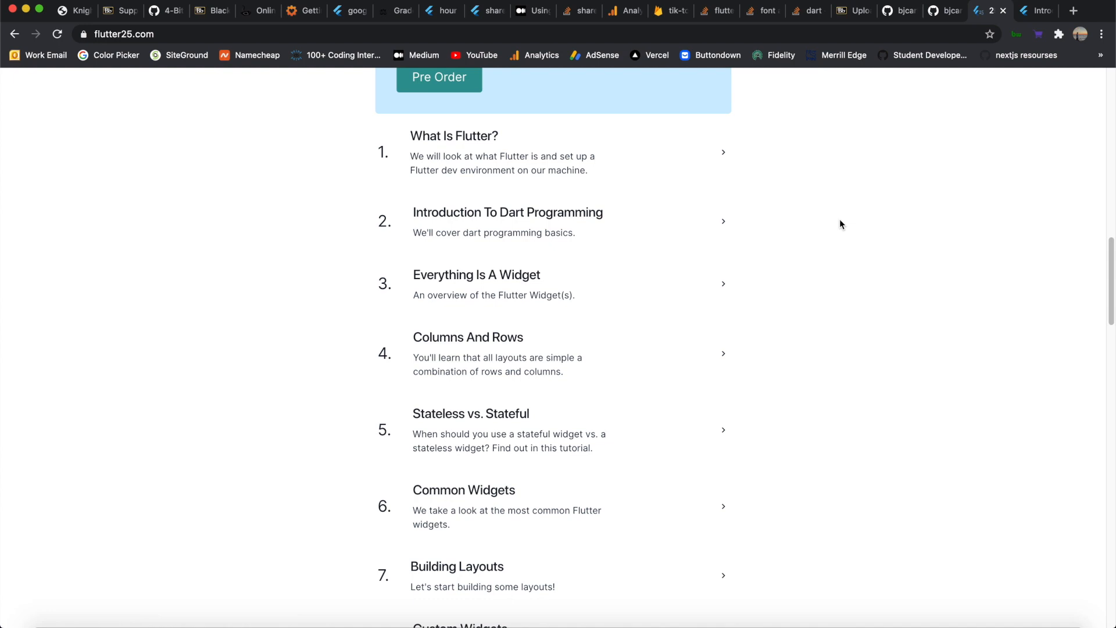
pyautogui.scroll(-1, 839, 225)
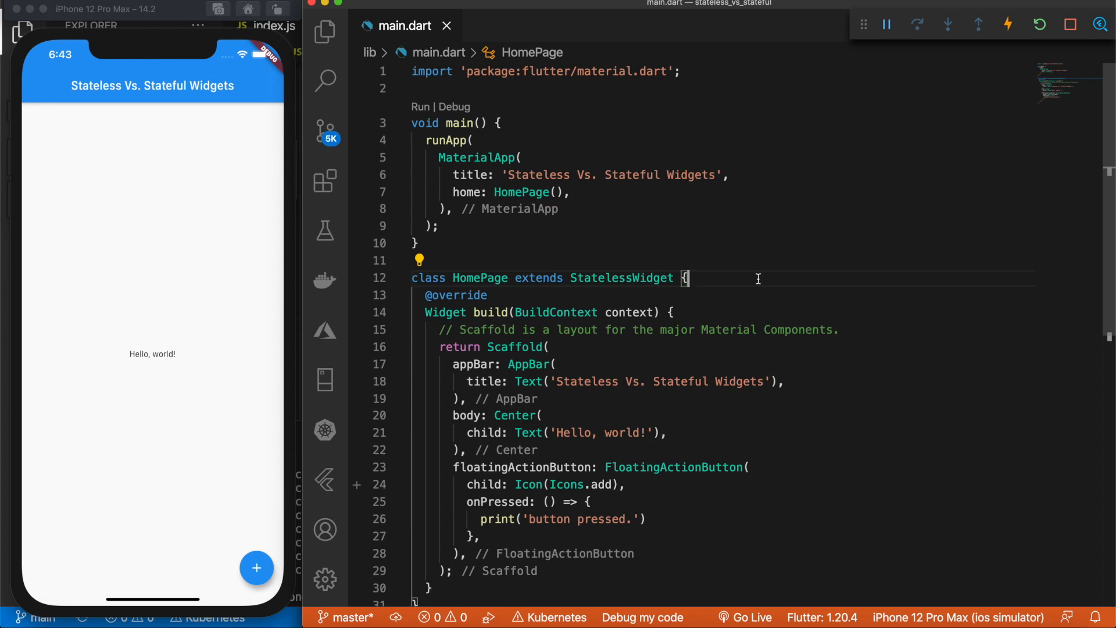
pyautogui.scroll(-3, 758, 278)
pyautogui.scroll(3, 698, 262)
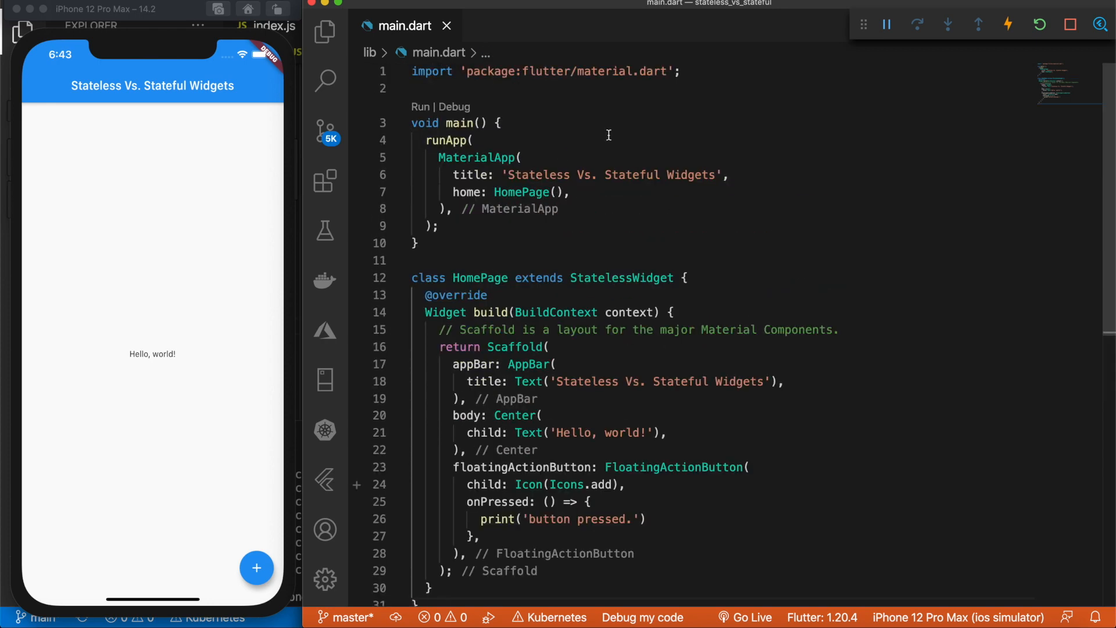
# Step: Review the import line, the main function and the StatelessWidget class declaration
pyautogui.moveTo(698, 74); pyautogui.dragTo(412, 72)
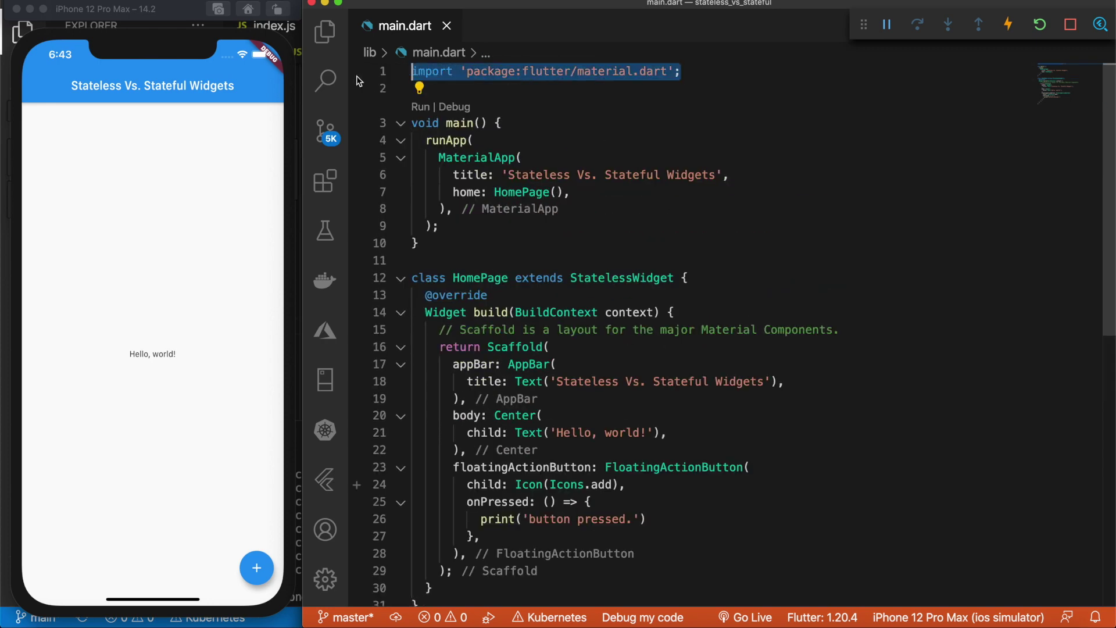
pyautogui.click(701, 72)
pyautogui.moveTo(411, 123); pyautogui.dragTo(518, 228)
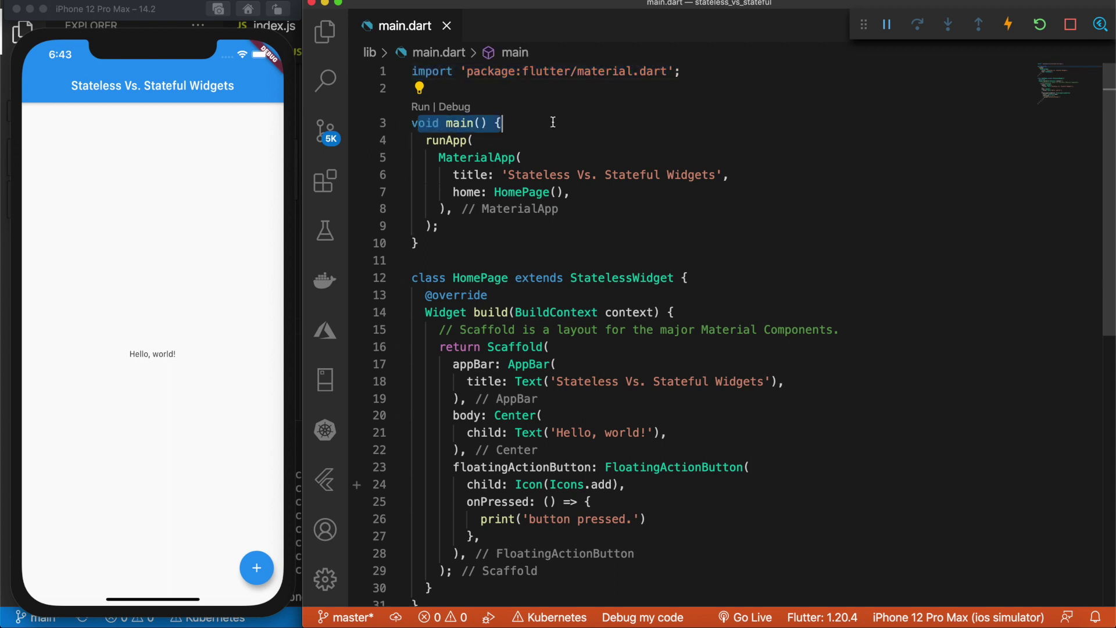
pyautogui.click(517, 230)
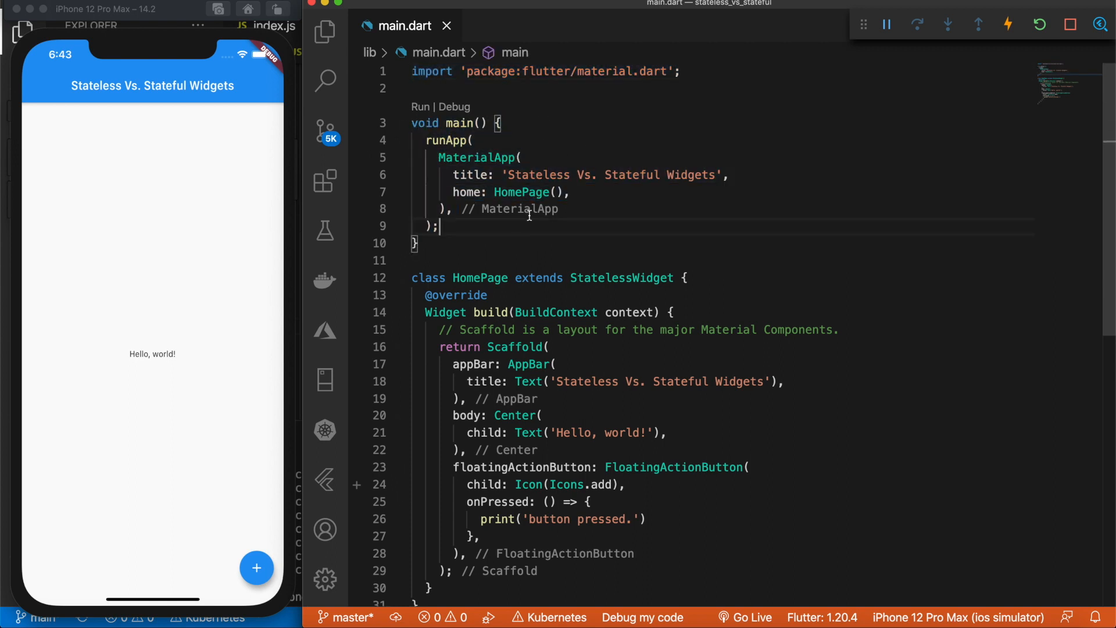
pyautogui.doubleClick(530, 193)
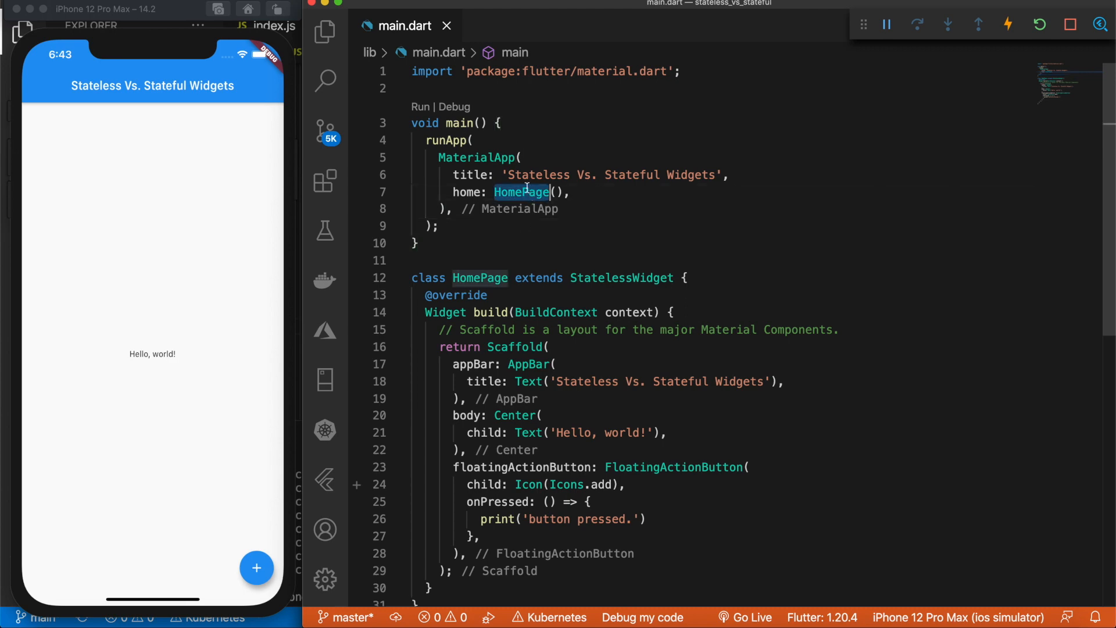
pyautogui.scroll(-3, 529, 193)
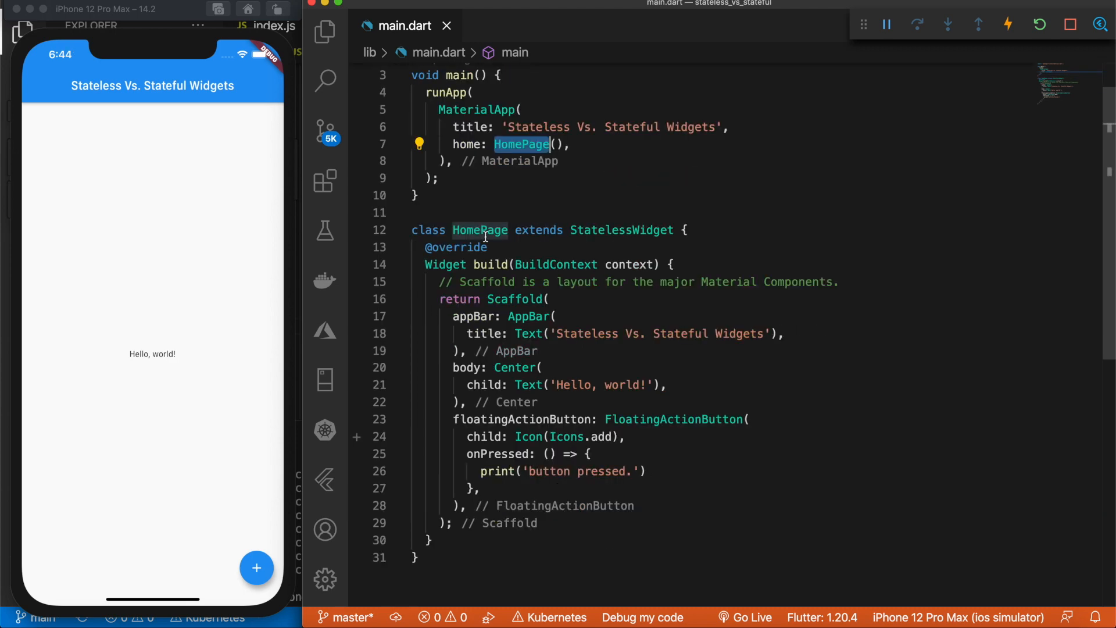
pyautogui.scroll(-2, 529, 192)
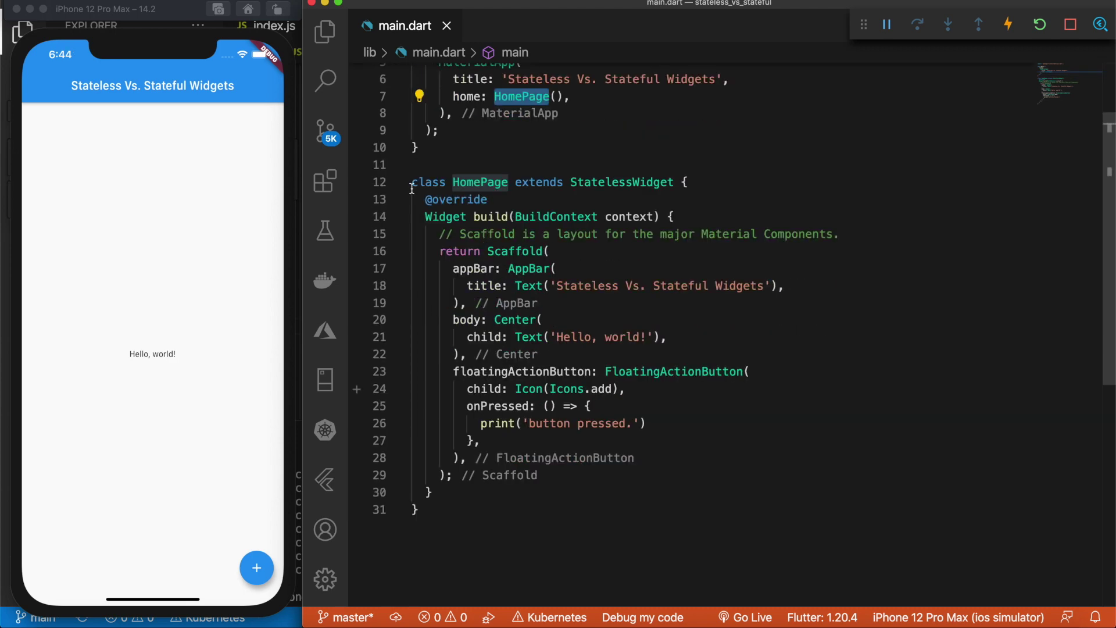
pyautogui.doubleClick(617, 181)
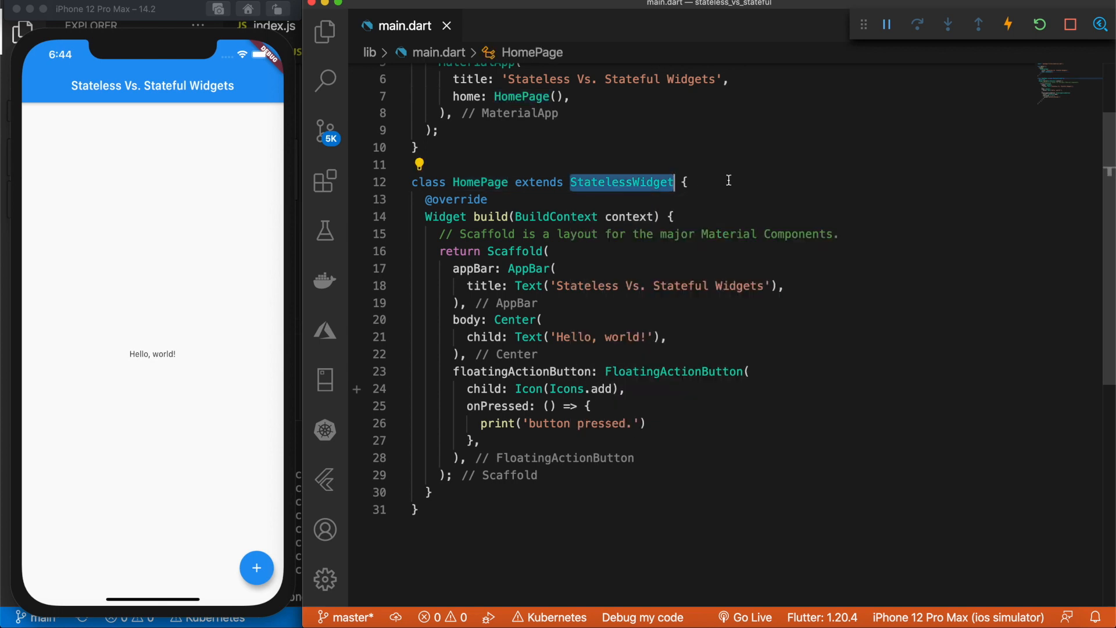
pyautogui.click(738, 178)
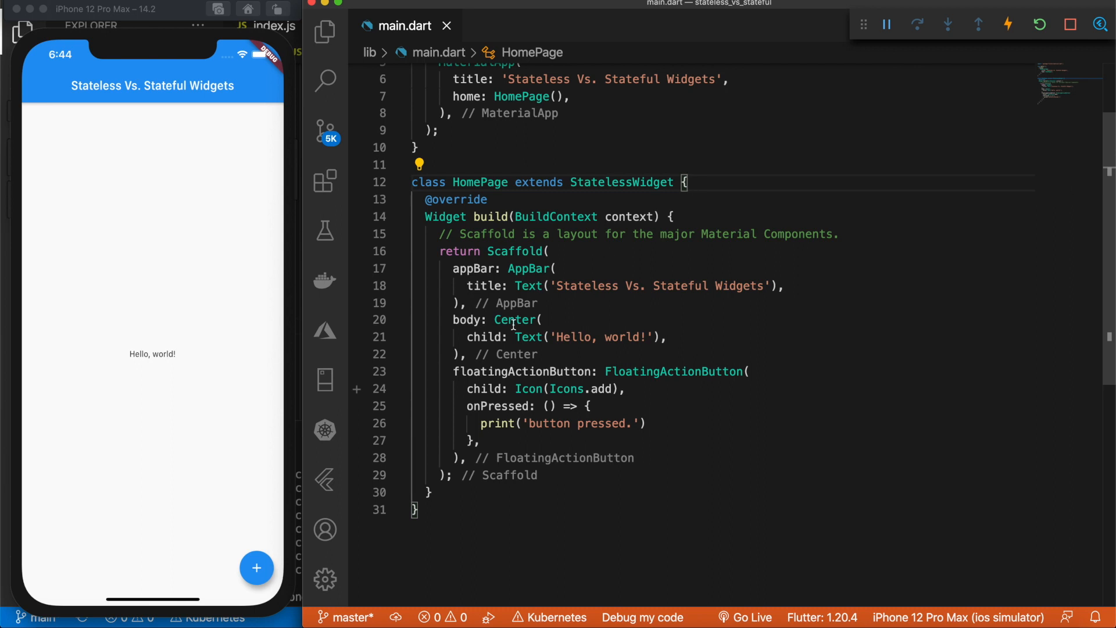
# Step: Review the Hello, world! Text widget and the body of the HomePage class
pyautogui.moveTo(515, 337); pyautogui.dragTo(662, 337)
pyautogui.click(676, 337)
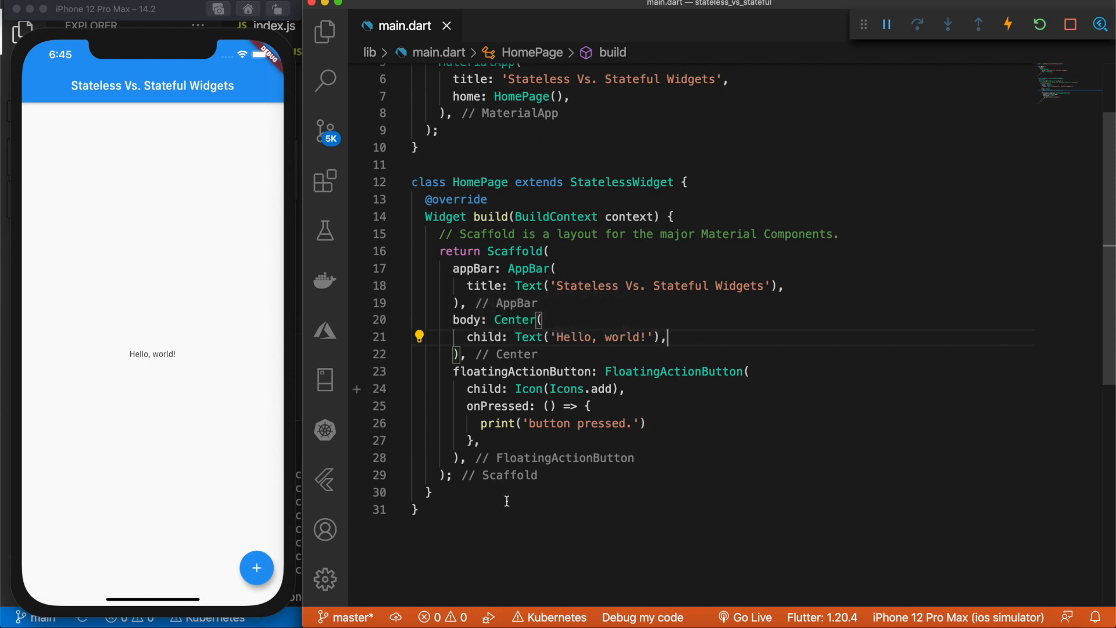
pyautogui.moveTo(428, 509)
pyautogui.mouseDown()
pyautogui.moveTo(392, 199)
pyautogui.moveTo(412, 181)
pyautogui.mouseUp()
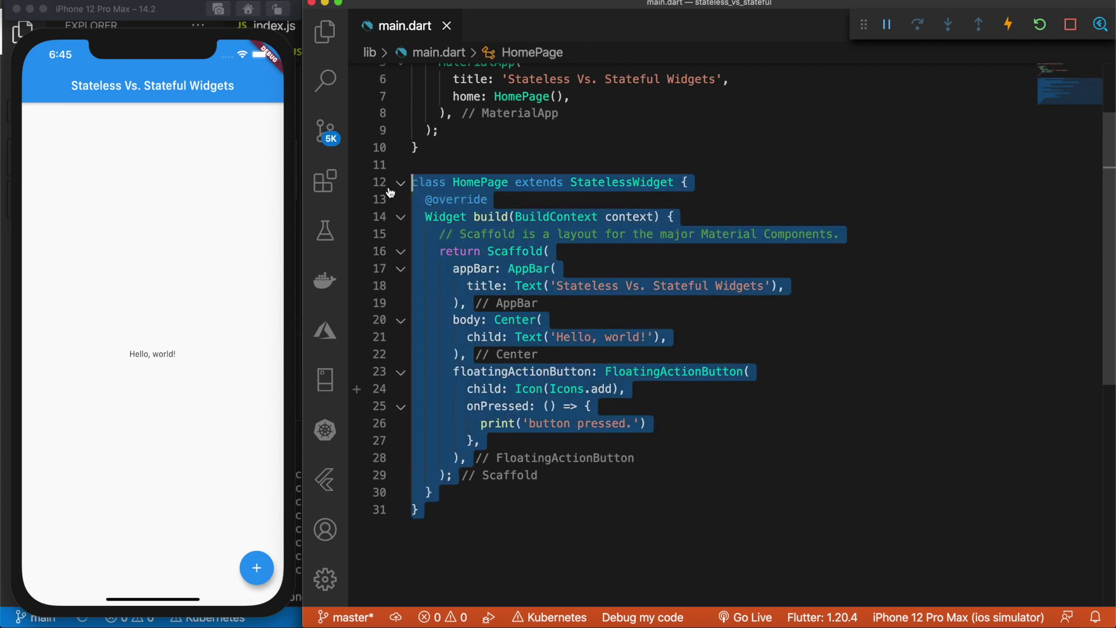
pyautogui.click(555, 199)
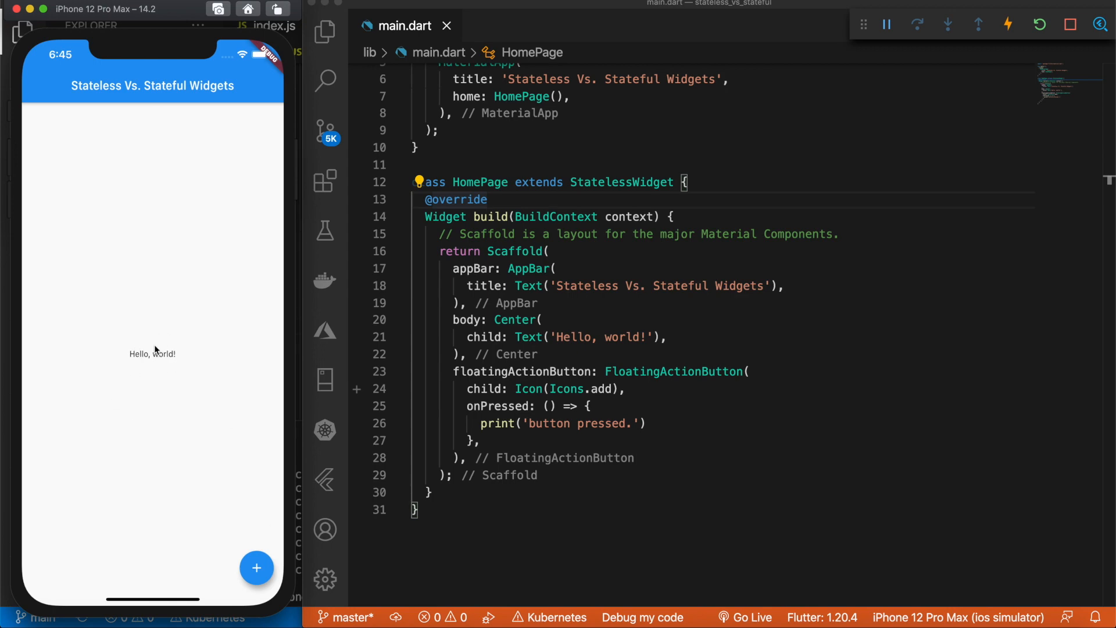
pyautogui.scroll(-2, 537, 496)
# Step: Comment out the whole stateless HomePage class and move the caret after main()
pyautogui.moveTo(454, 493); pyautogui.dragTo(413, 134)
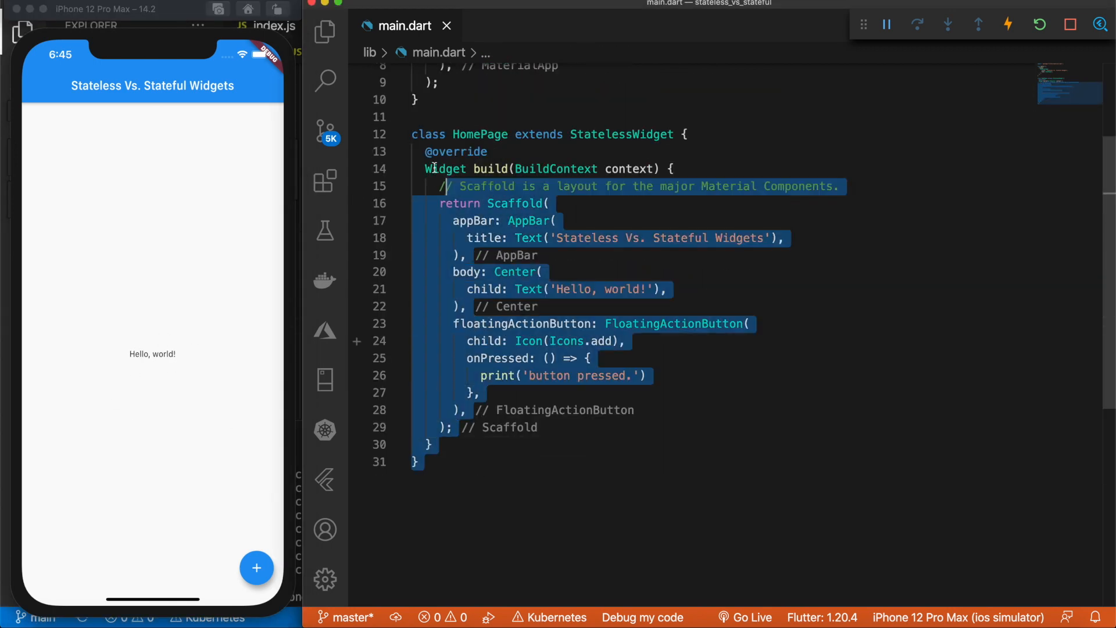
pyautogui.hotkey('ctrl', '/')
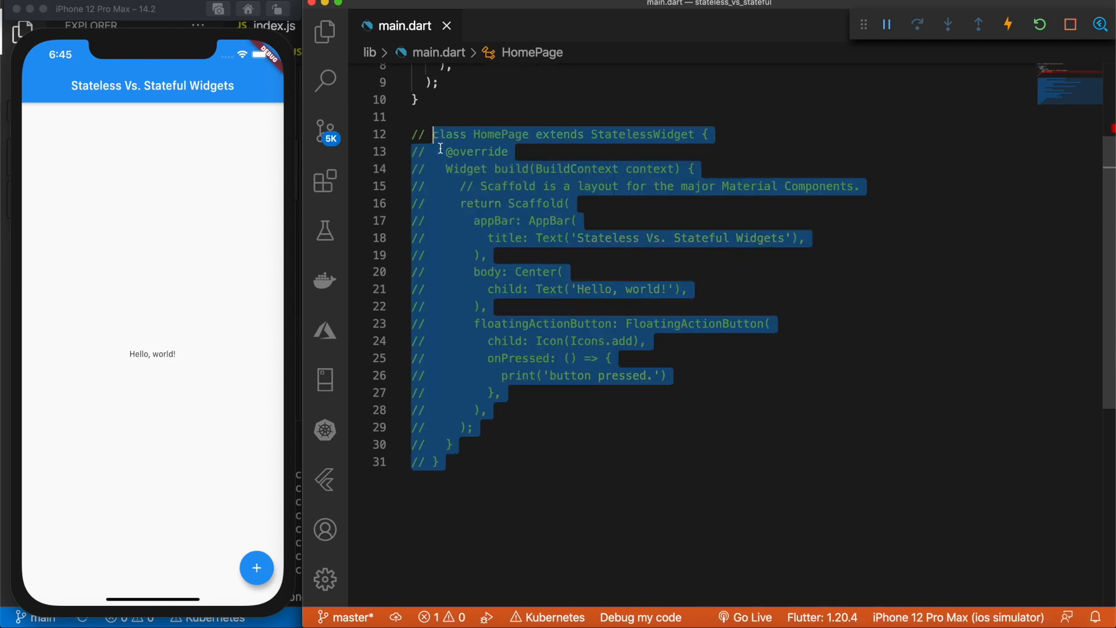
pyautogui.click(477, 236)
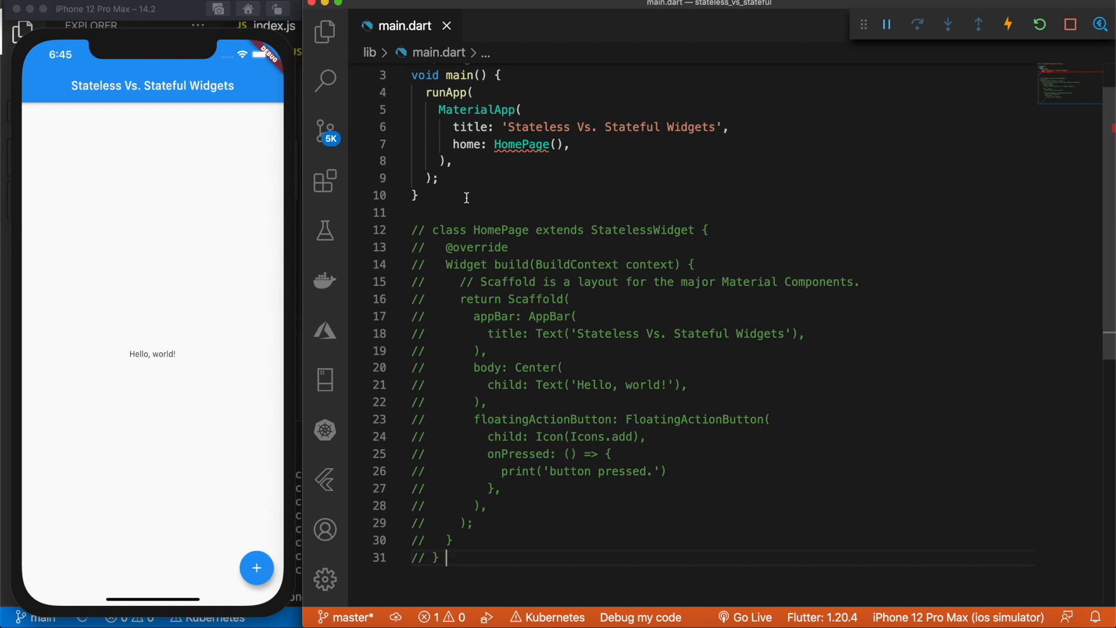
pyautogui.click(465, 197)
pyautogui.scroll(3, 466, 197)
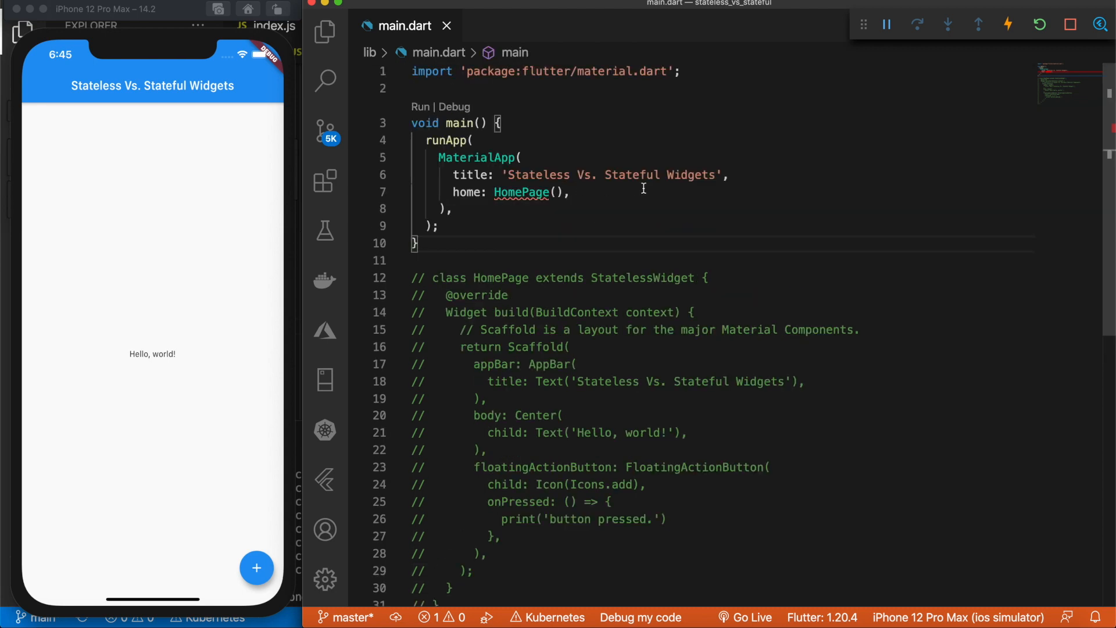
# Step: Declare a new empty class HomePage extends StatefulWidget below main()
pyautogui.press('Return')
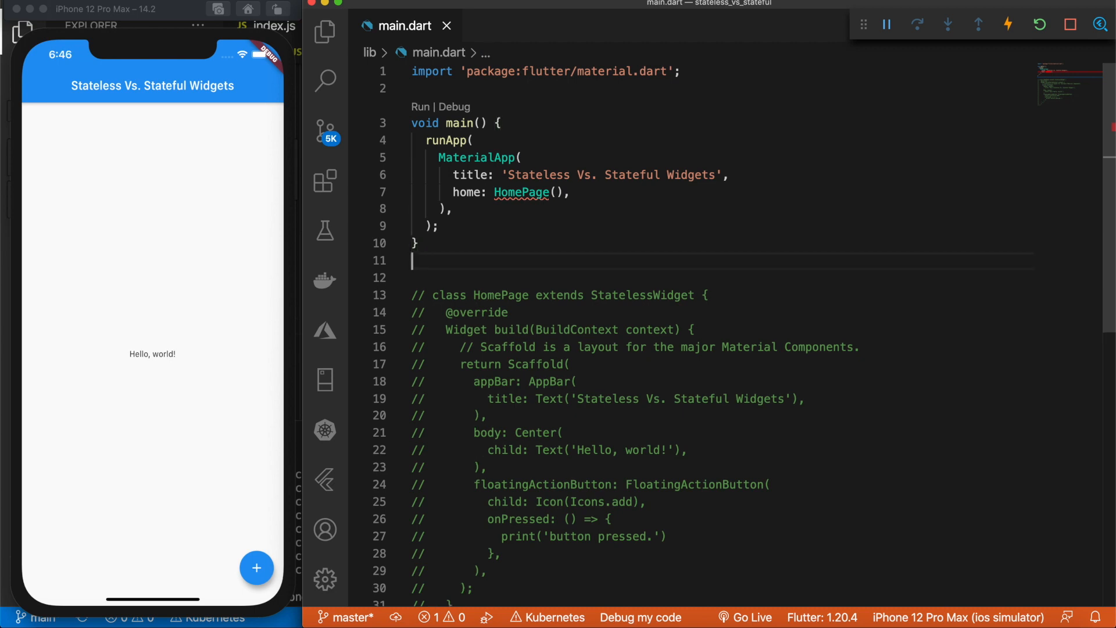
pyautogui.press('Return')
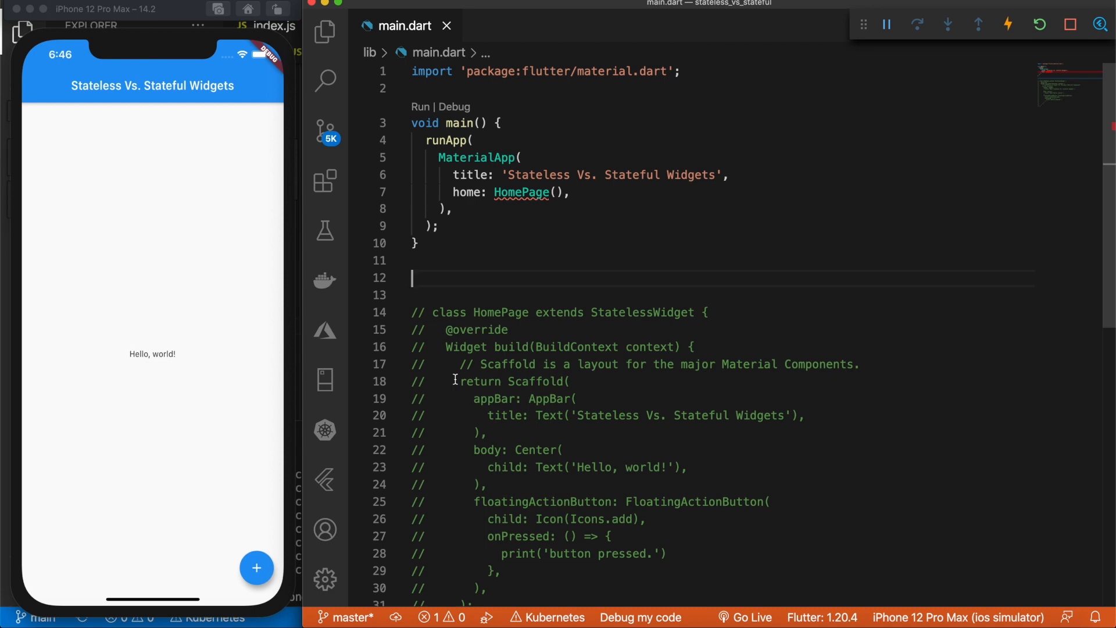
pyautogui.write('class ')
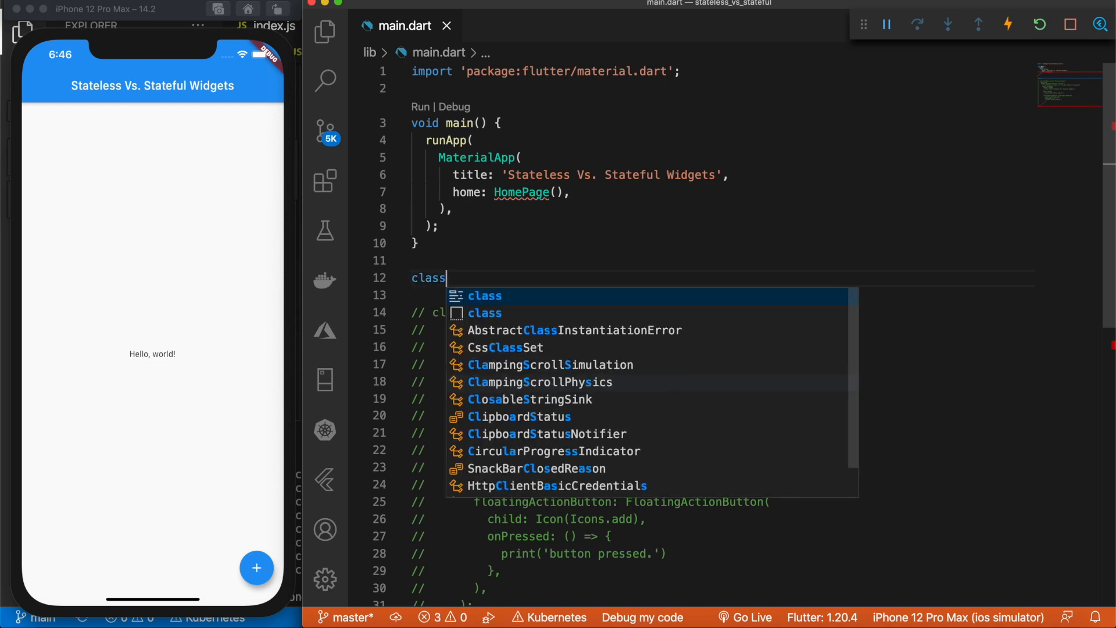
pyautogui.write('Home')
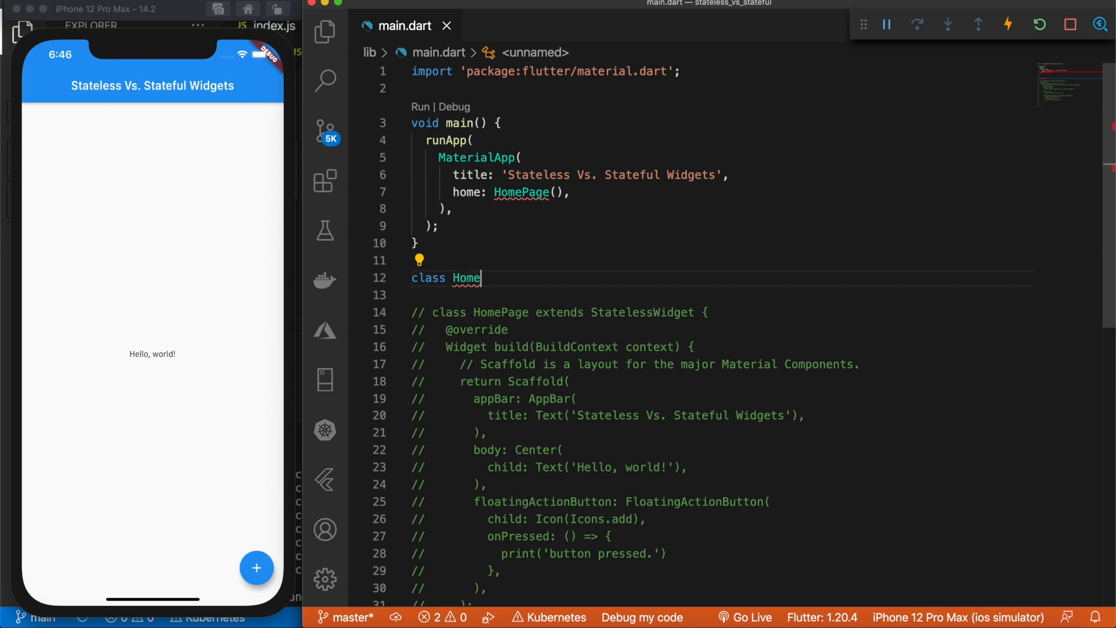
pyautogui.write('Page exte')
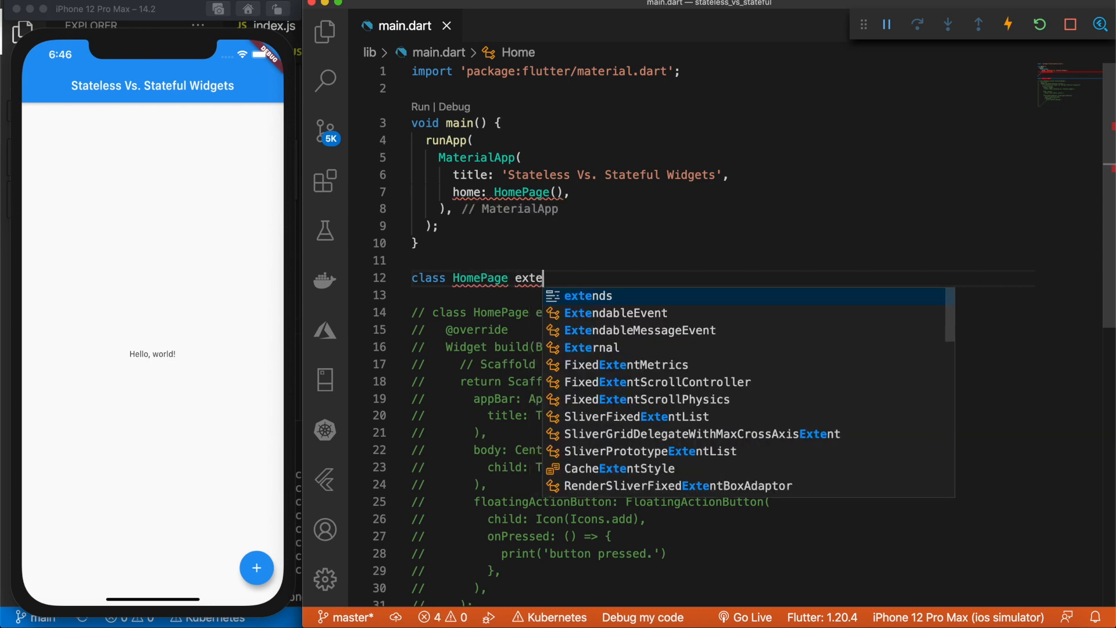
pyautogui.write('nds S')
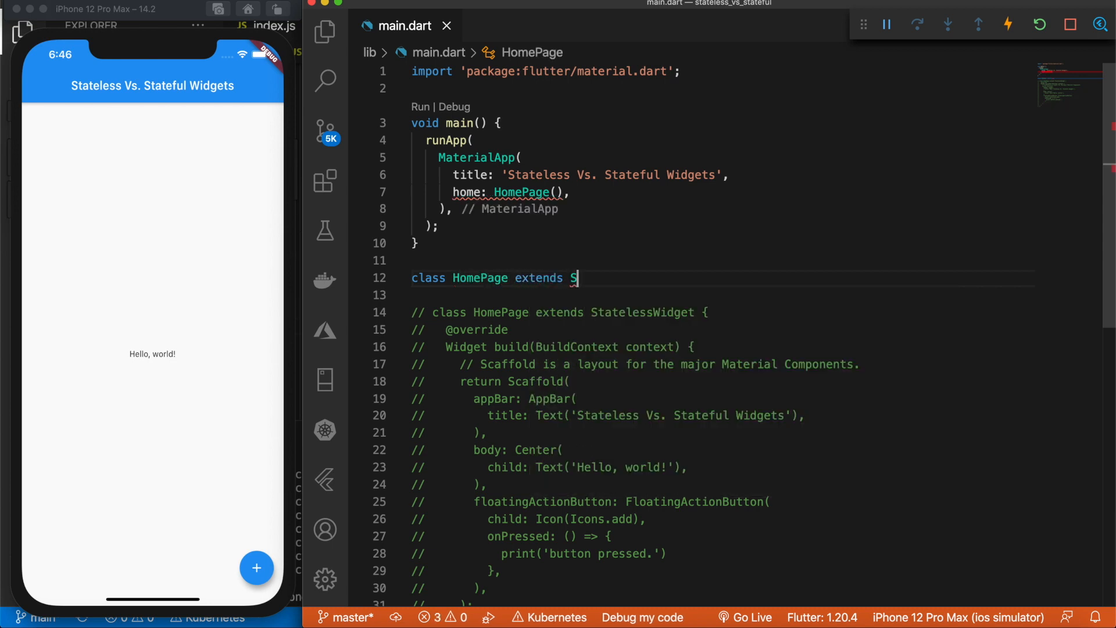
pyautogui.write('tatefu')
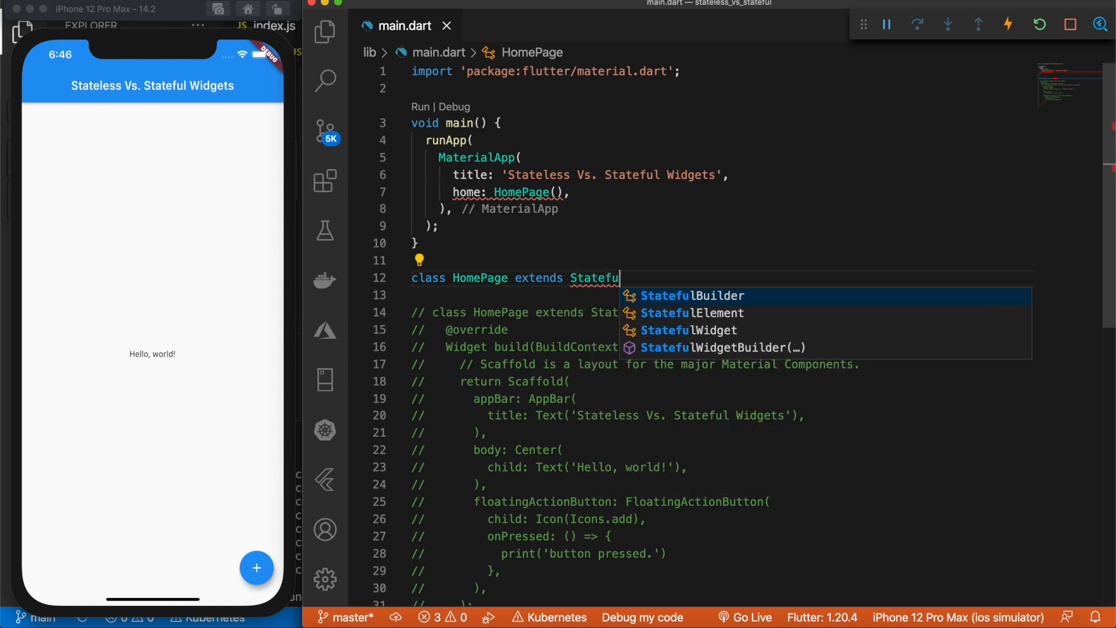
pyautogui.press('Down')
pyautogui.press('Down')
pyautogui.press('Return')
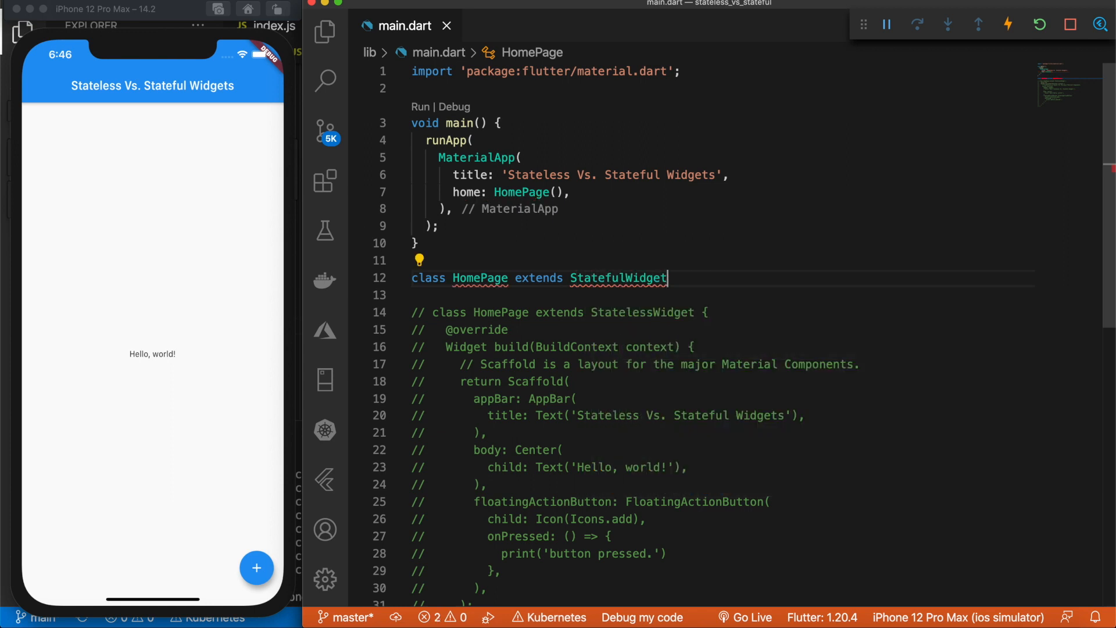
pyautogui.write('{')
pyautogui.press('Return')
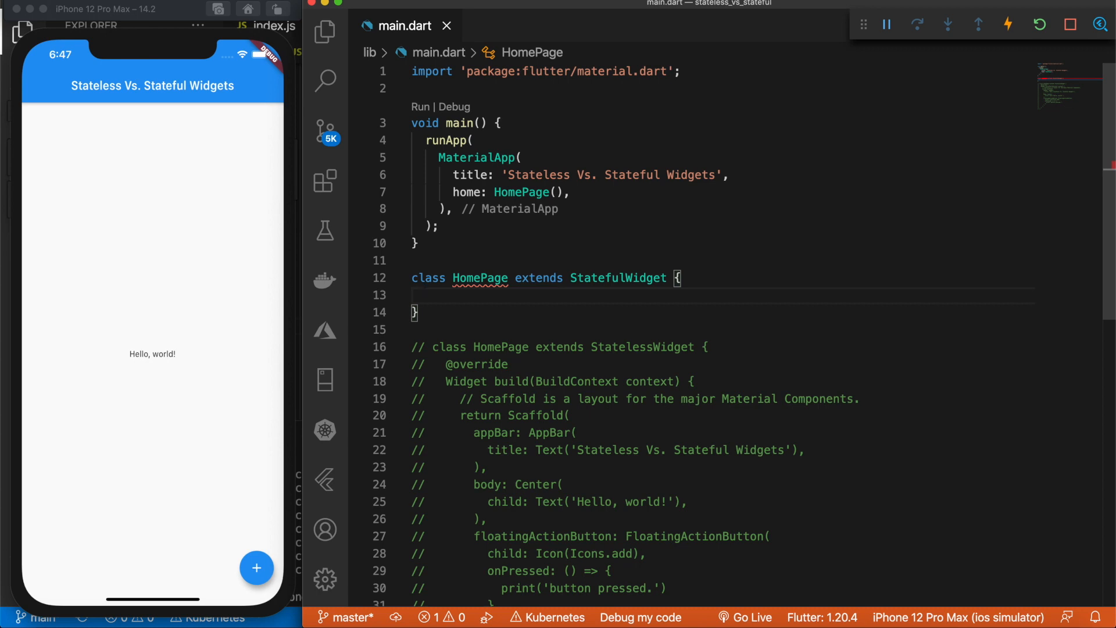
pyautogui.press('Return')
pyautogui.write('@o')
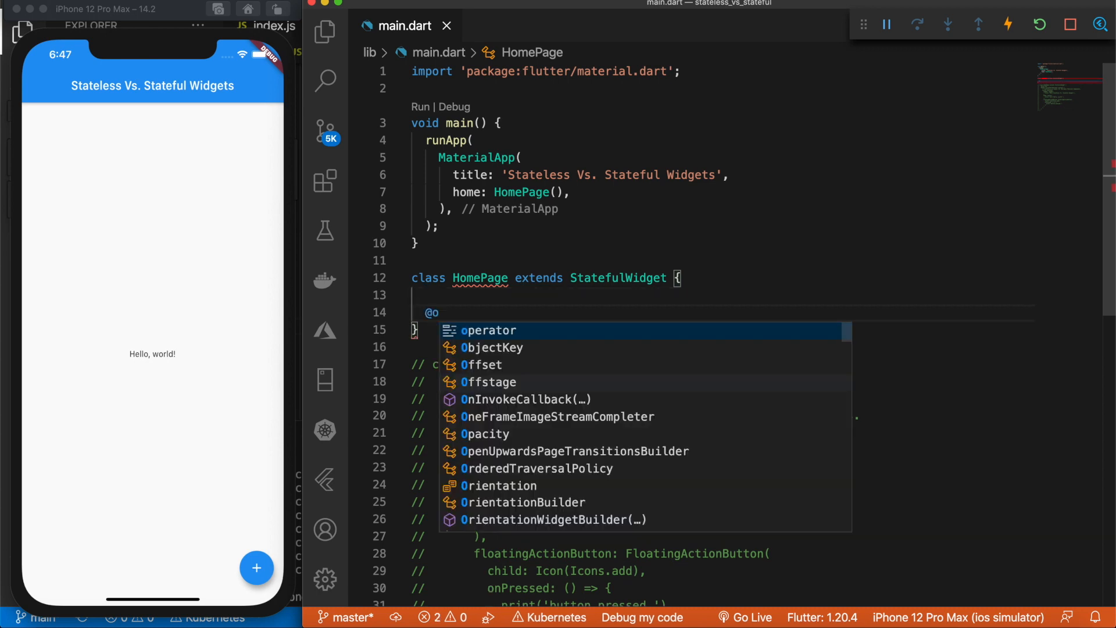
pyautogui.write('v')
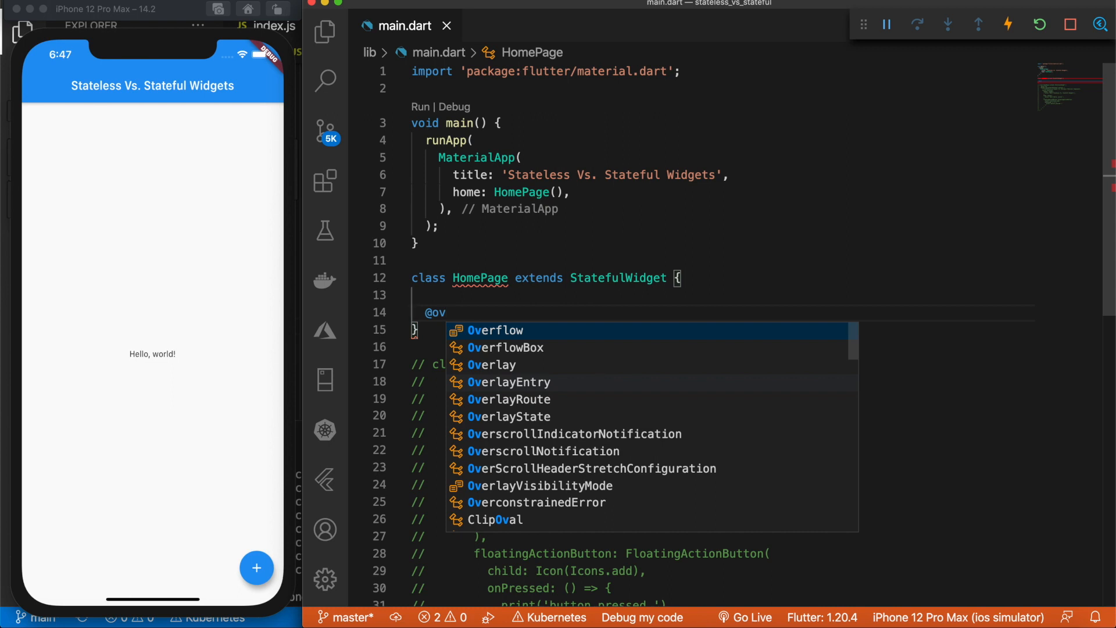
pyautogui.write('erride')
pyautogui.press('Return')
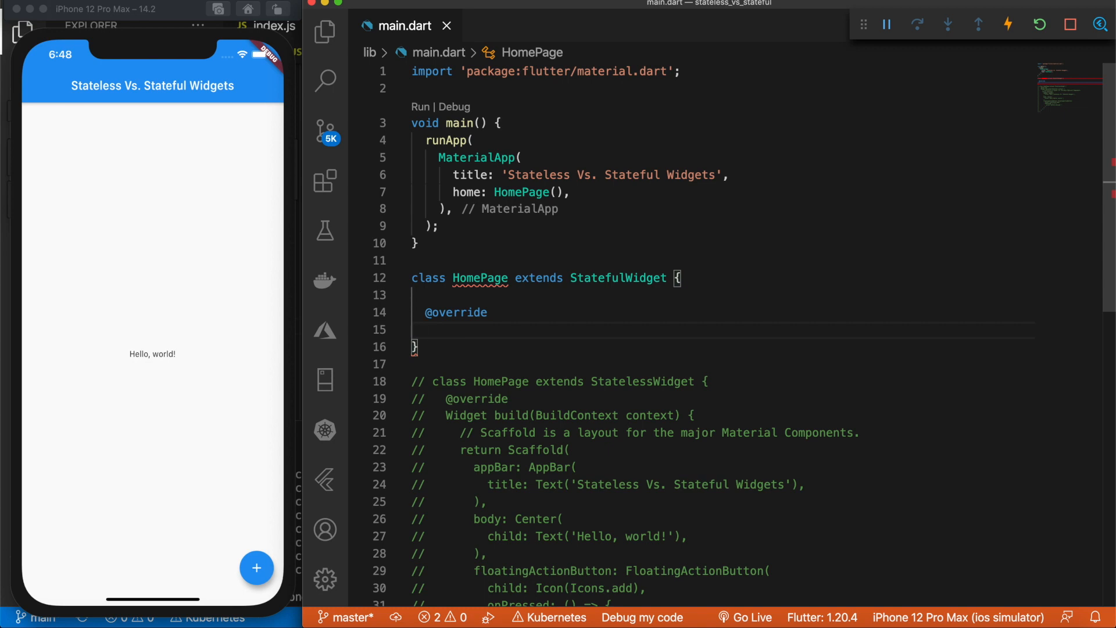
pyautogui.write('_Home')
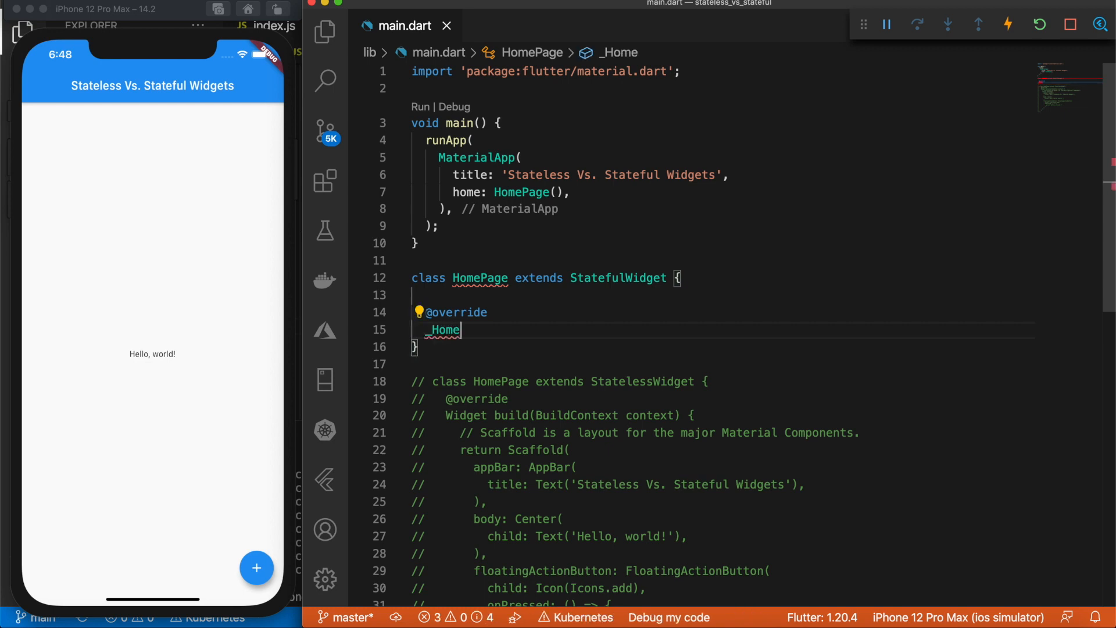
pyautogui.write('PageS')
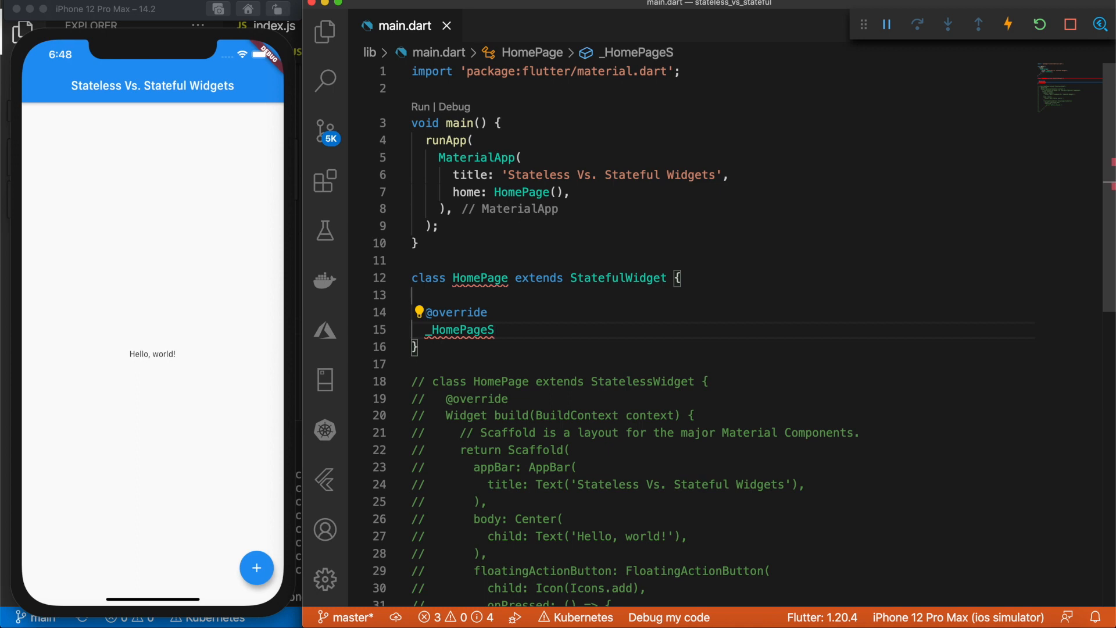
pyautogui.write('tate')
pyautogui.write(' cret')
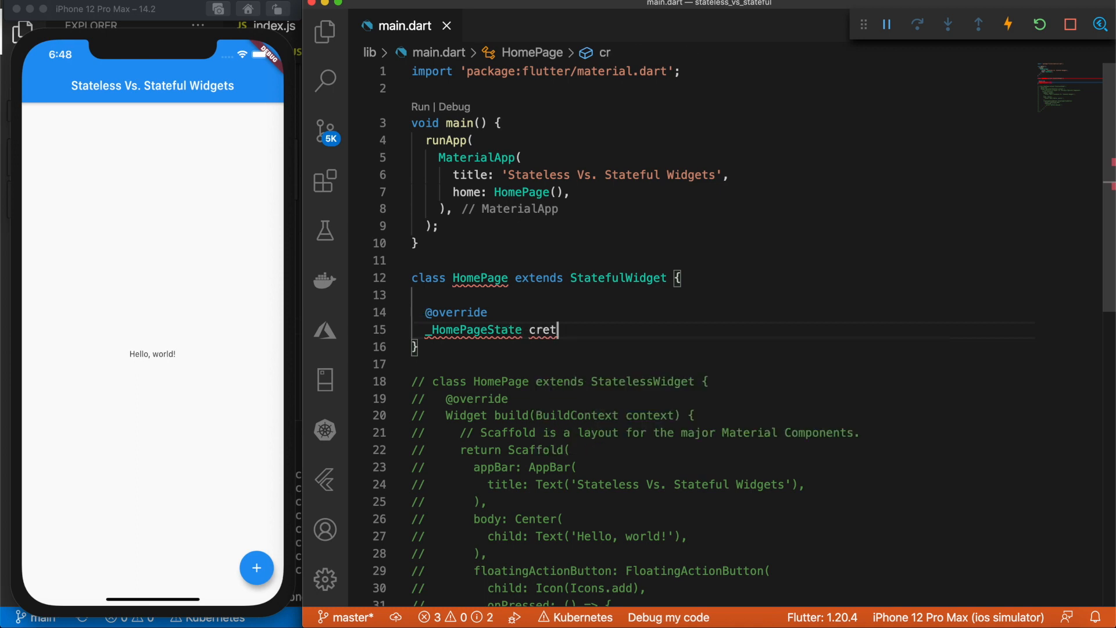
pyautogui.press('BackSpace')
pyautogui.write('ateS')
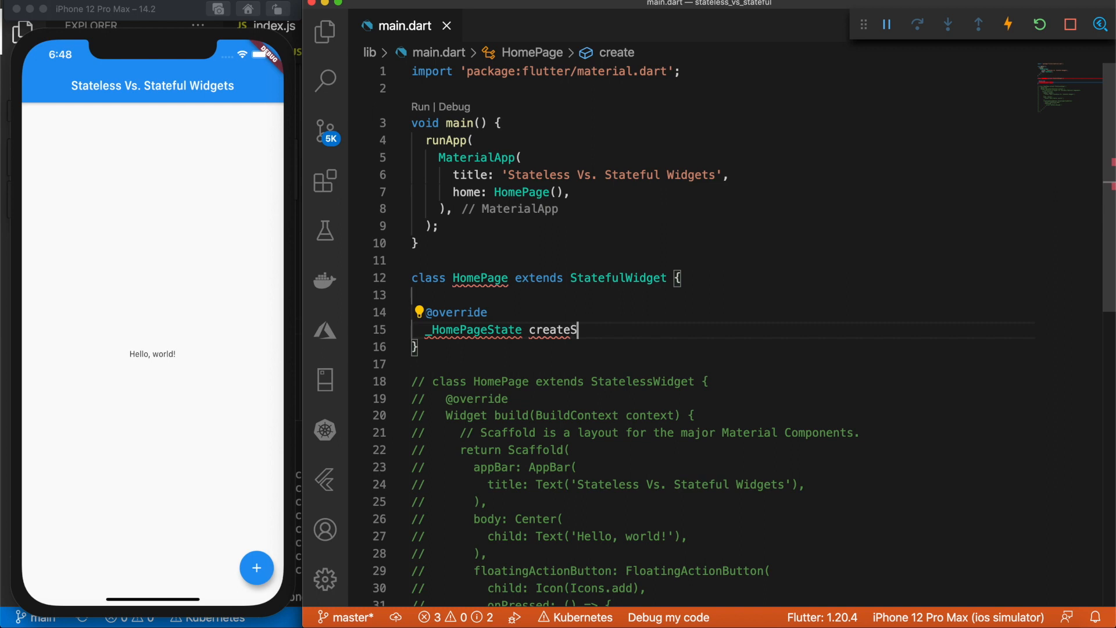
pyautogui.write('tate() =')
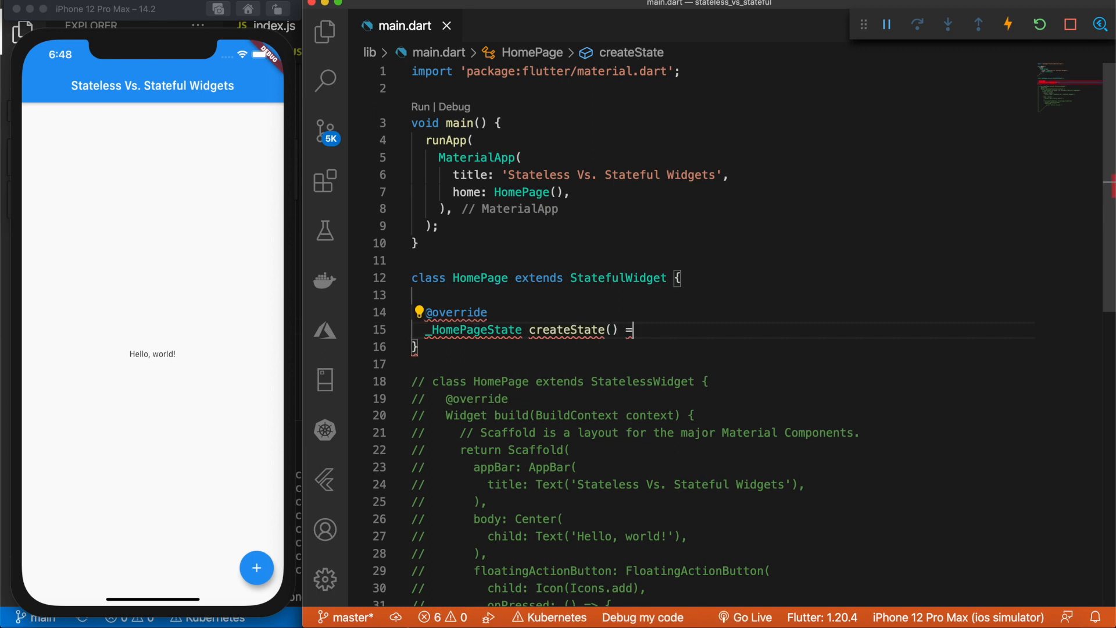
pyautogui.write('> ')
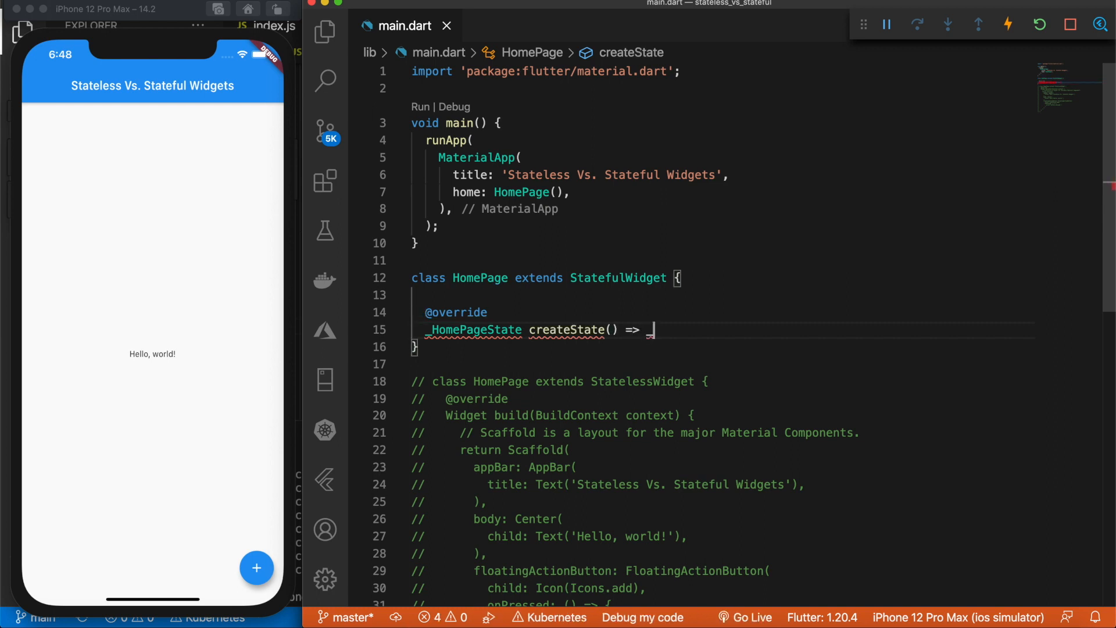
pyautogui.write('_Home')
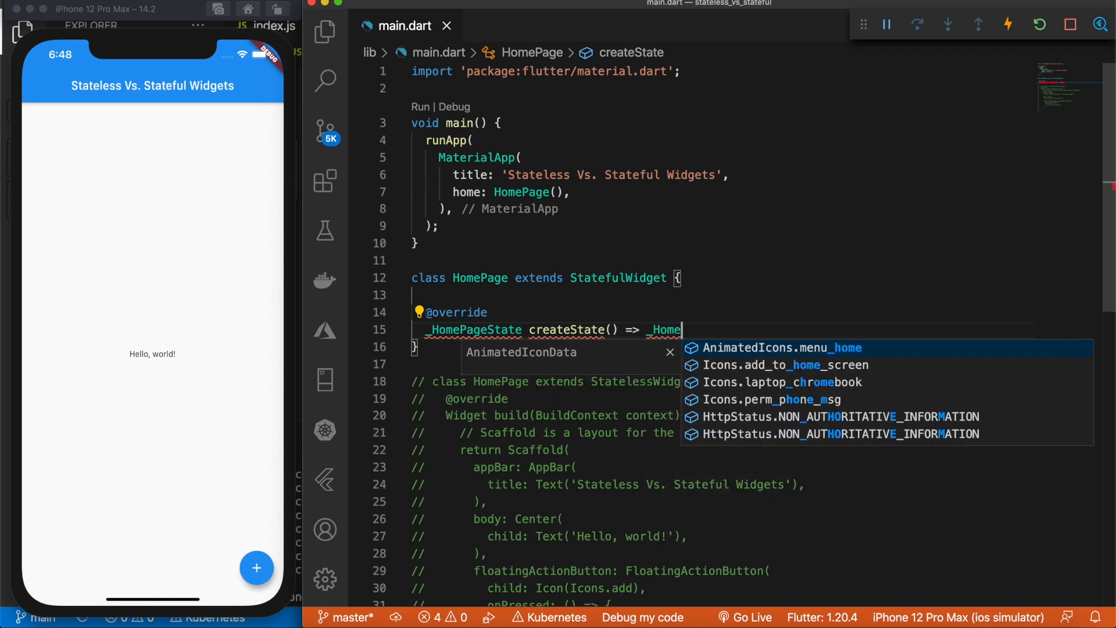
pyautogui.write('PageS')
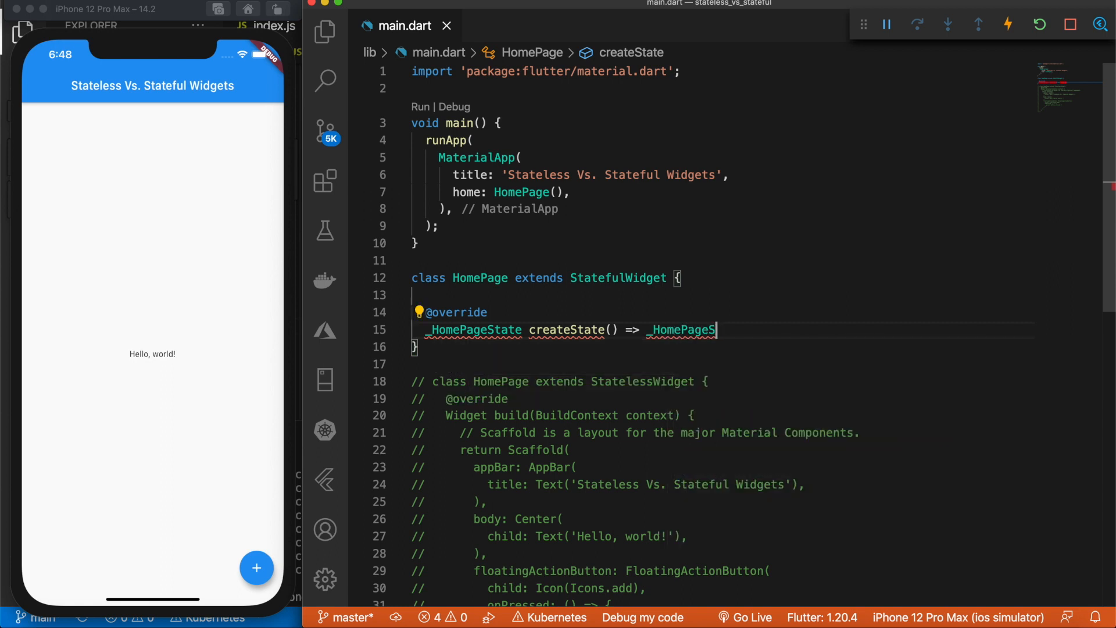
pyautogui.write('tate')
pyautogui.write('();')
# Step: Review createState returning _HomePageState and add blank lines below the class
pyautogui.click(498, 346)
pyautogui.hotkey('shift', 'Up')
pyautogui.hotkey('shift', 'Up')
pyautogui.hotkey('shift', 'Up')
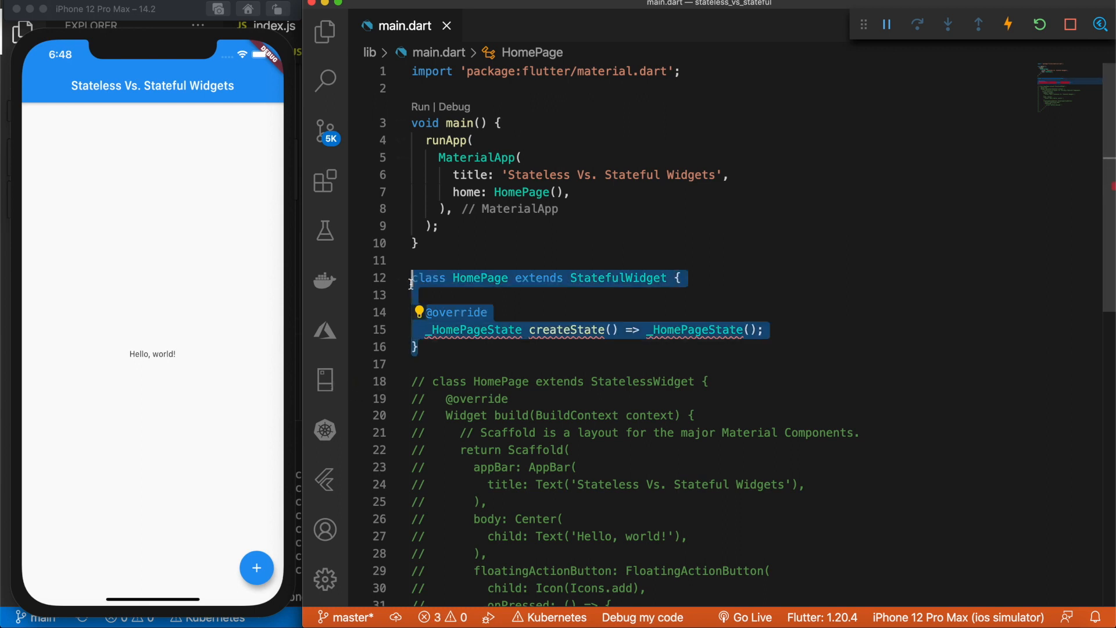
pyautogui.click(513, 346)
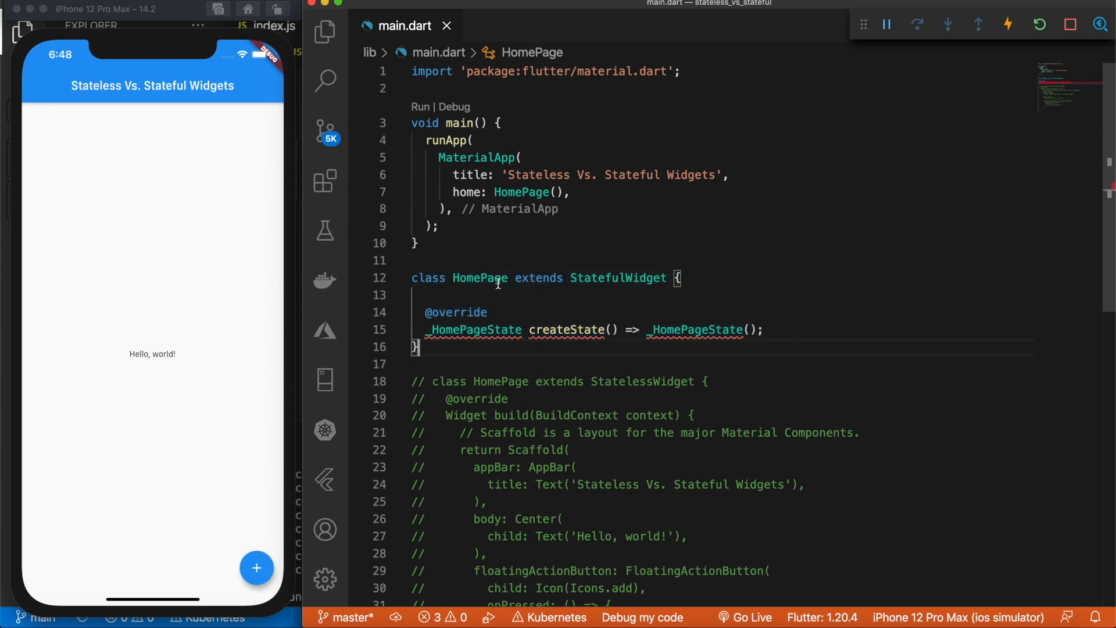
pyautogui.doubleClick(480, 277)
pyautogui.doubleClick(483, 330)
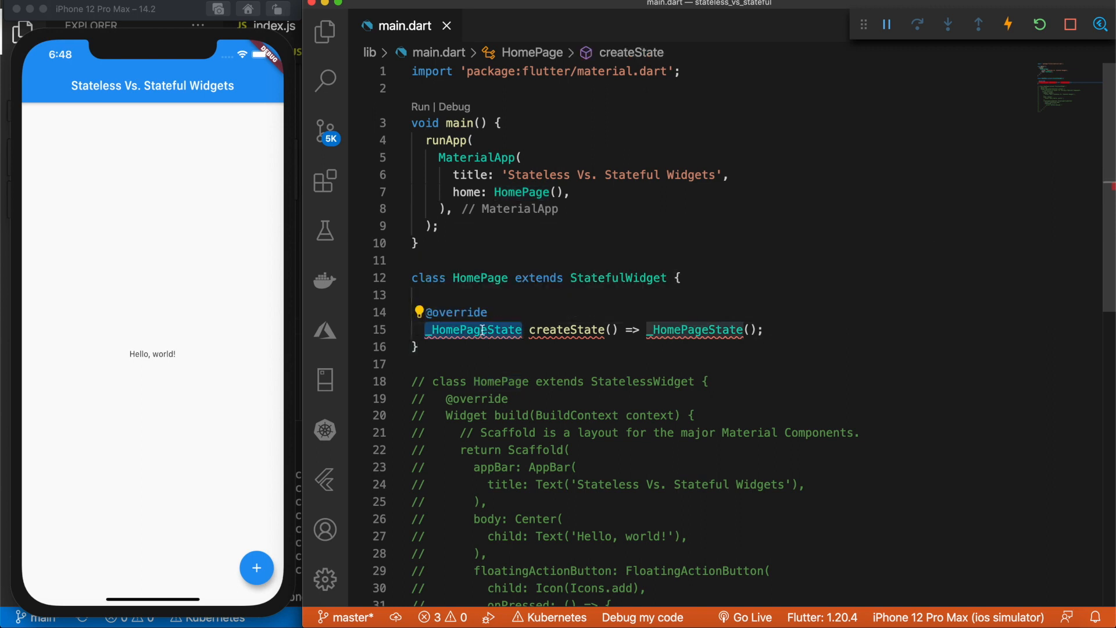
pyautogui.click(482, 346)
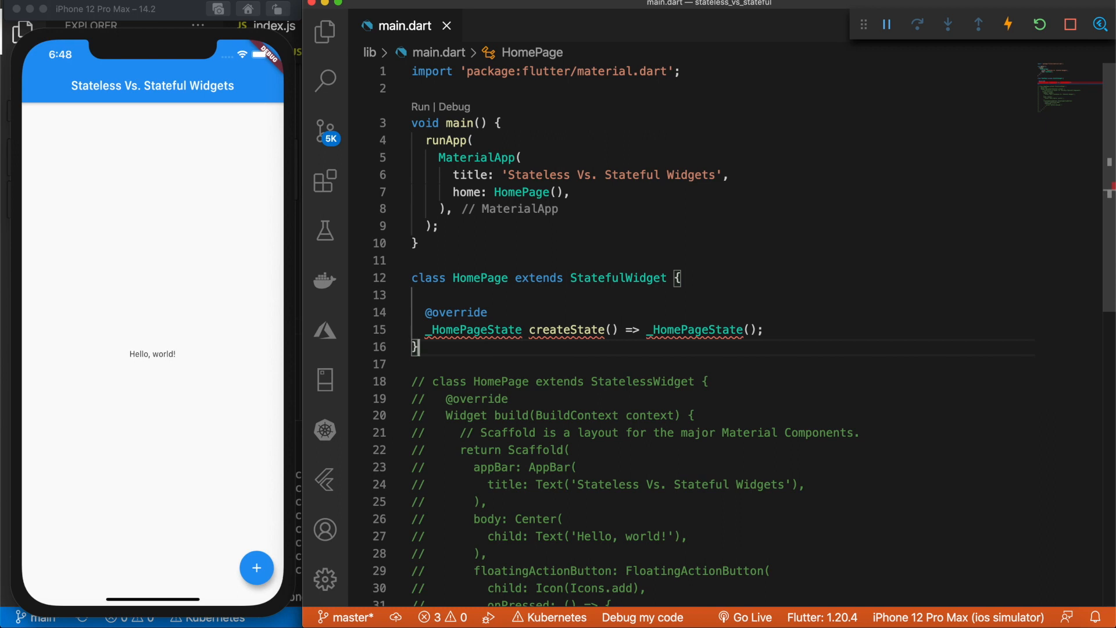
pyautogui.press('Return')
pyautogui.press('Return')
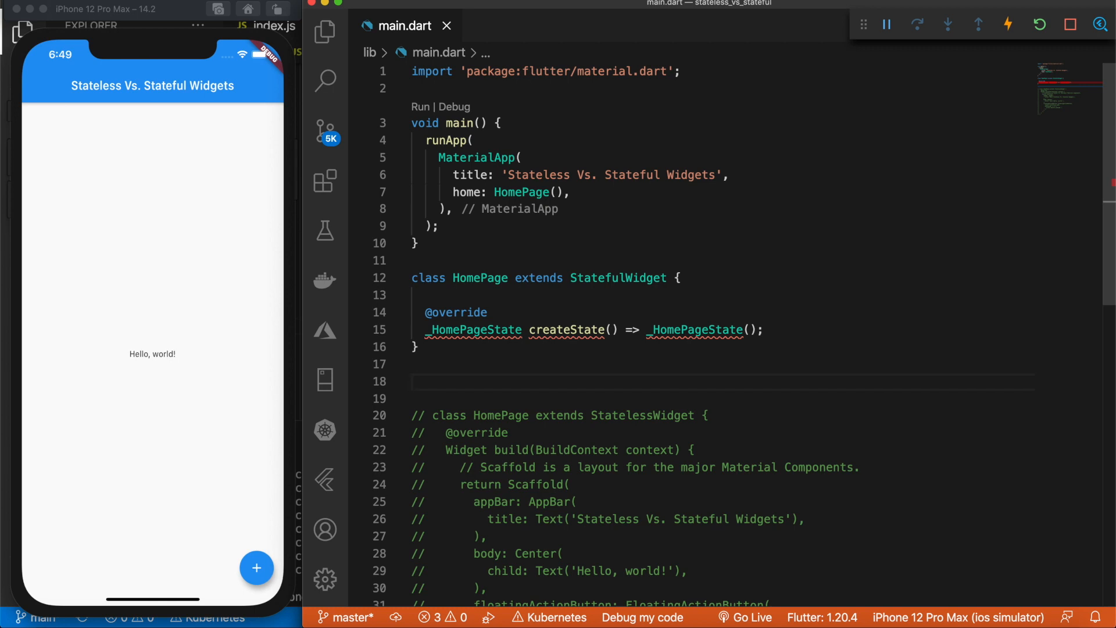
pyautogui.write('cla')
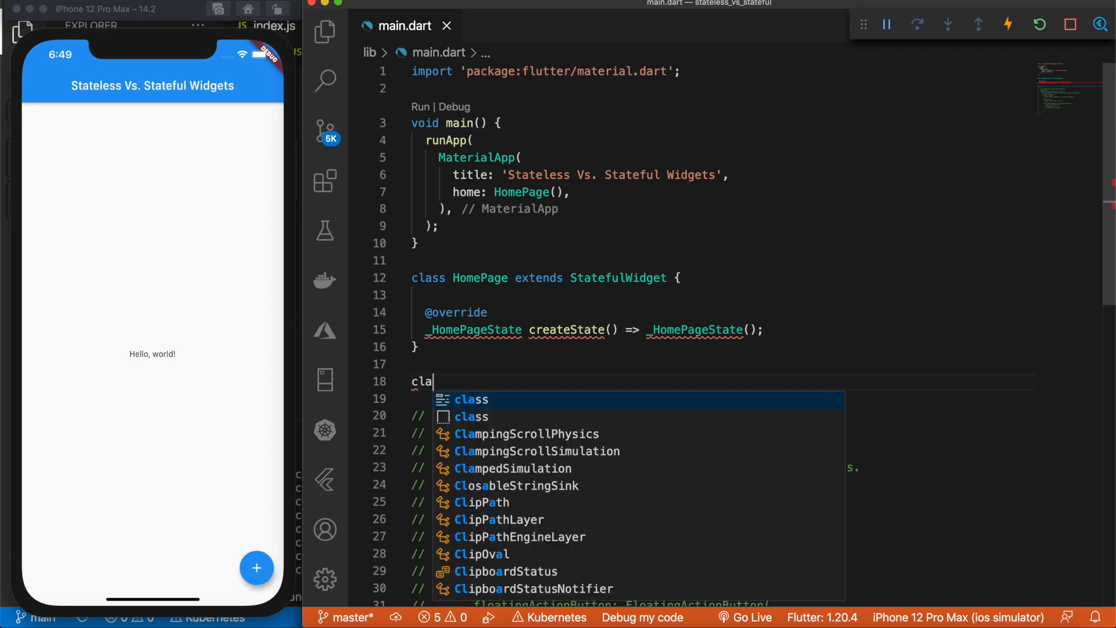
pyautogui.write('ss _HomePageState')
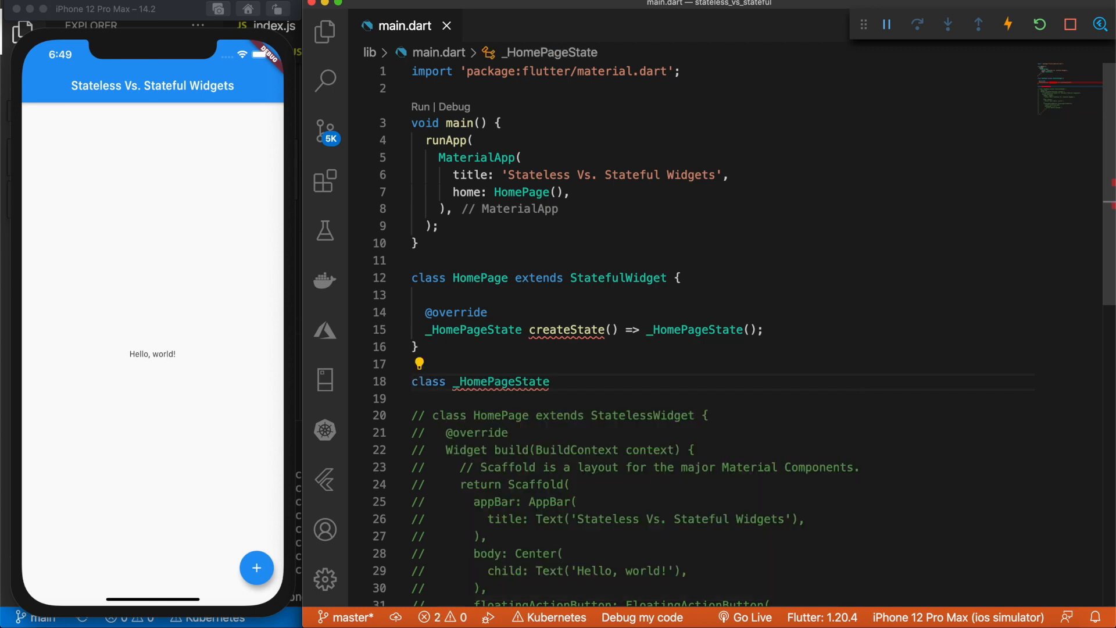
pyautogui.write(' ex')
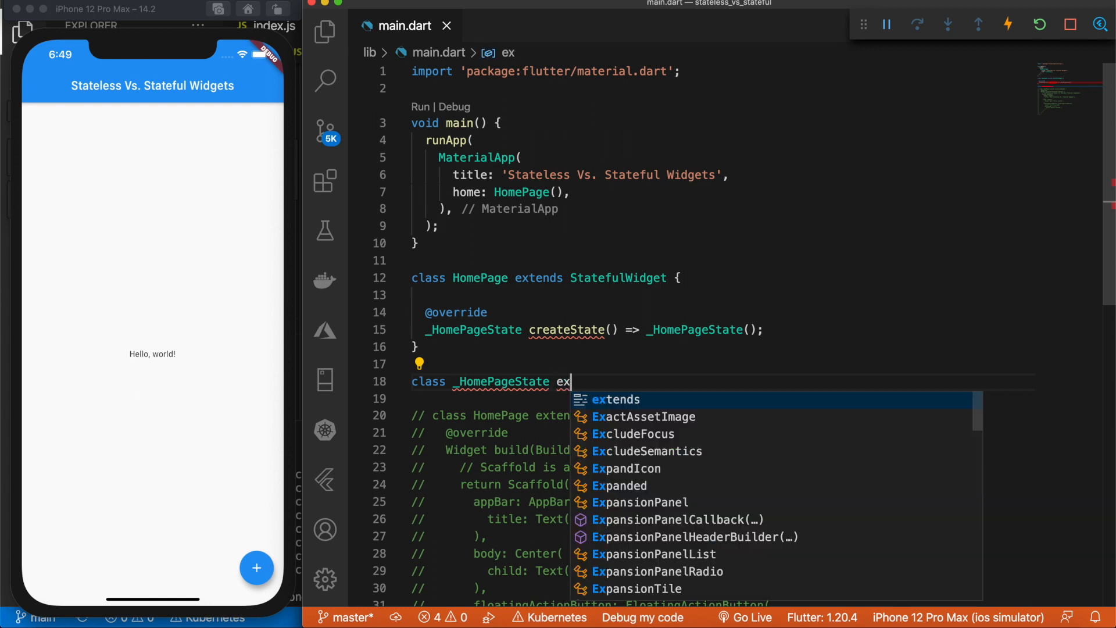
pyautogui.write('tends')
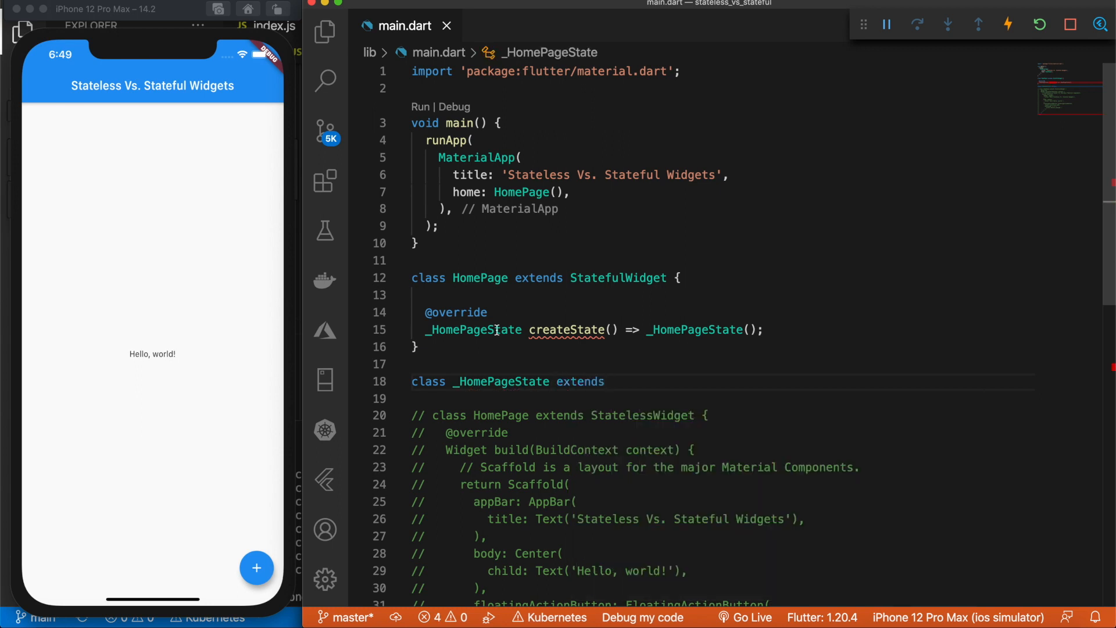
# Step: Give _HomePageState extending State<HomePage> an empty body and review both classes
pyautogui.doubleClick(480, 277)
pyautogui.click(610, 381)
pyautogui.write('Stat')
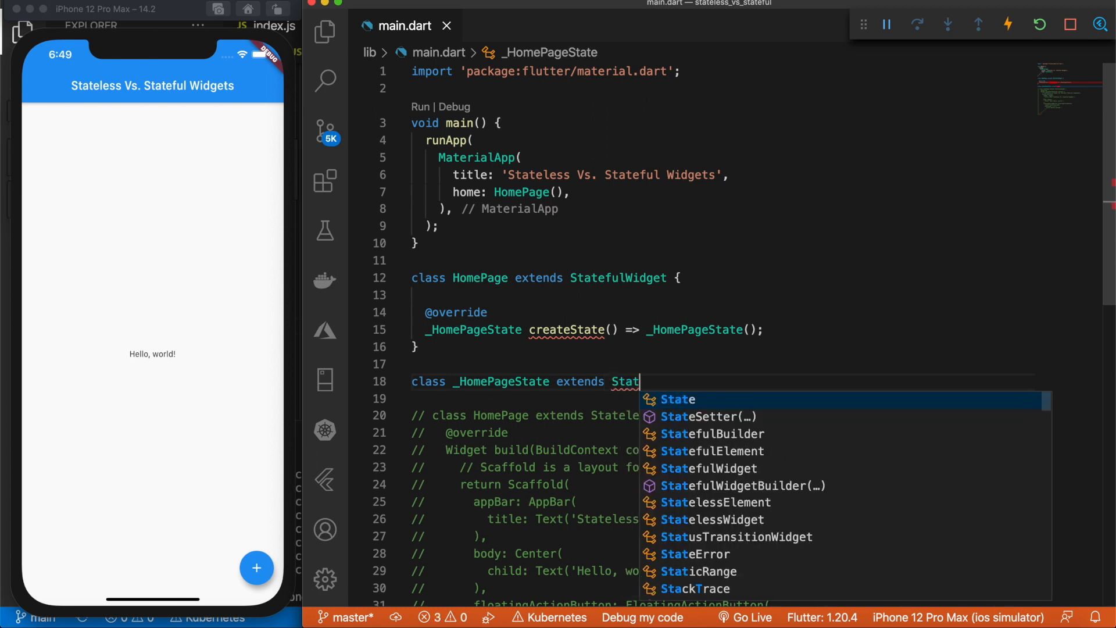
pyautogui.write('e<HomeP')
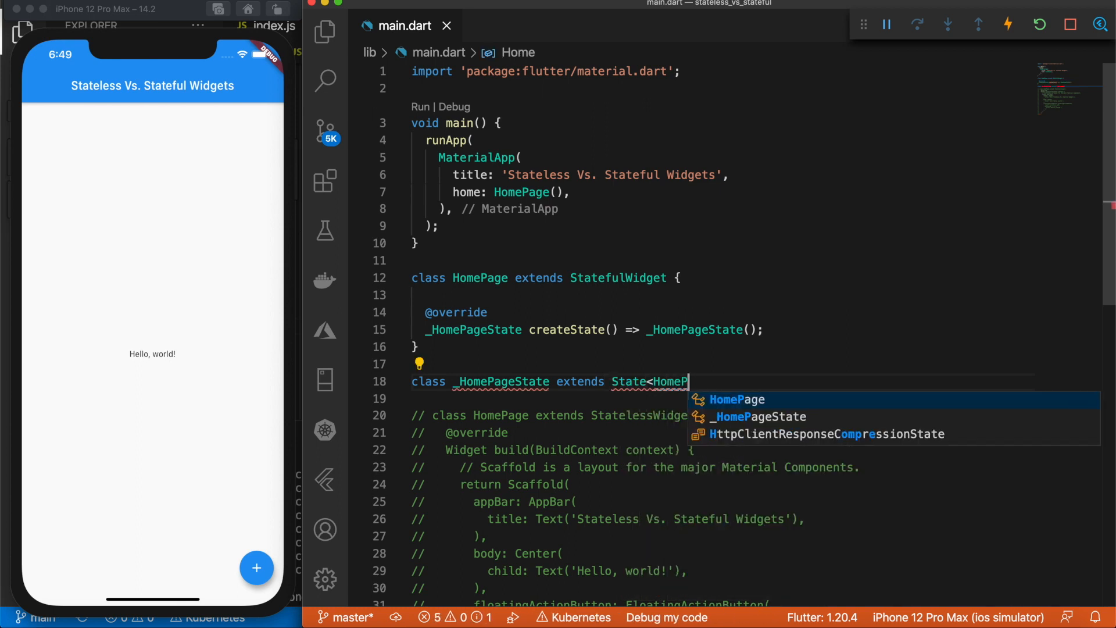
pyautogui.write('age>')
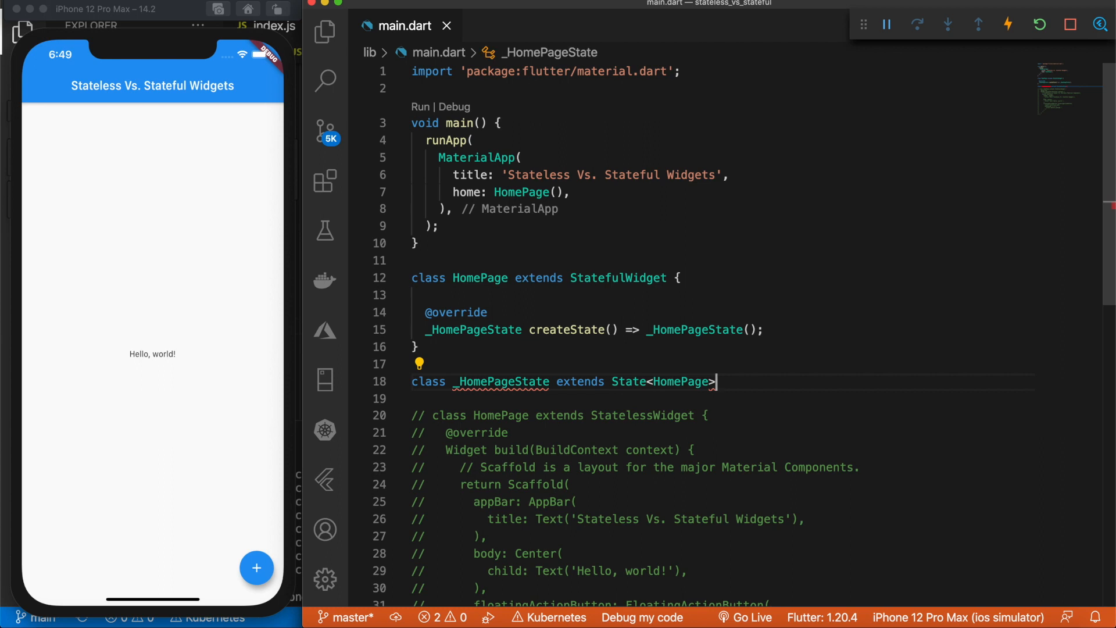
pyautogui.write(' {')
pyautogui.press('Return')
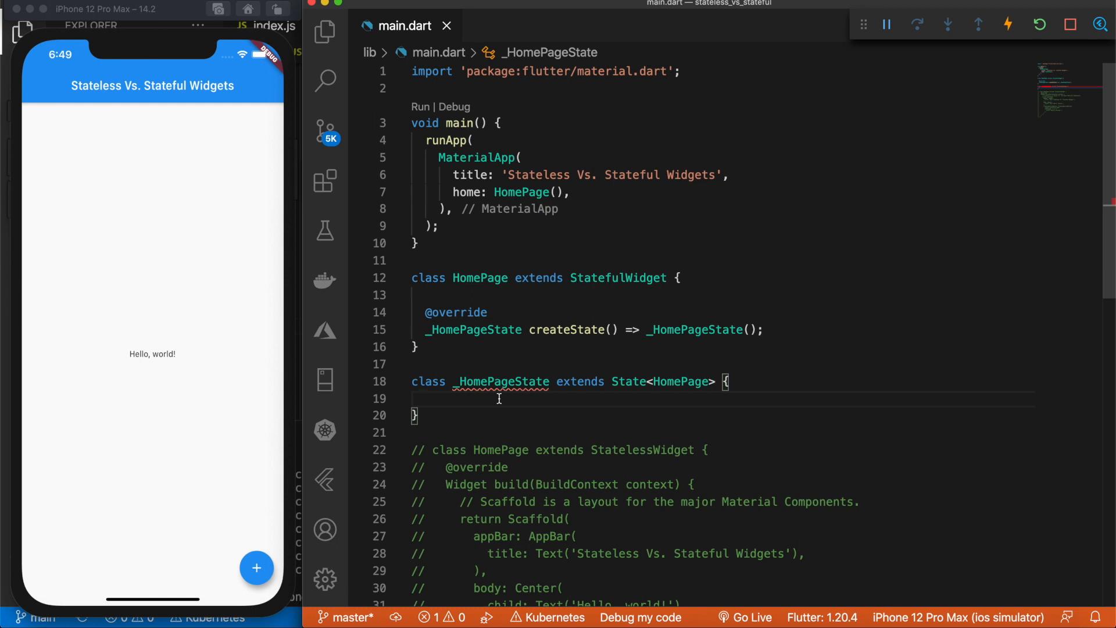
pyautogui.moveTo(421, 415); pyautogui.dragTo(411, 281)
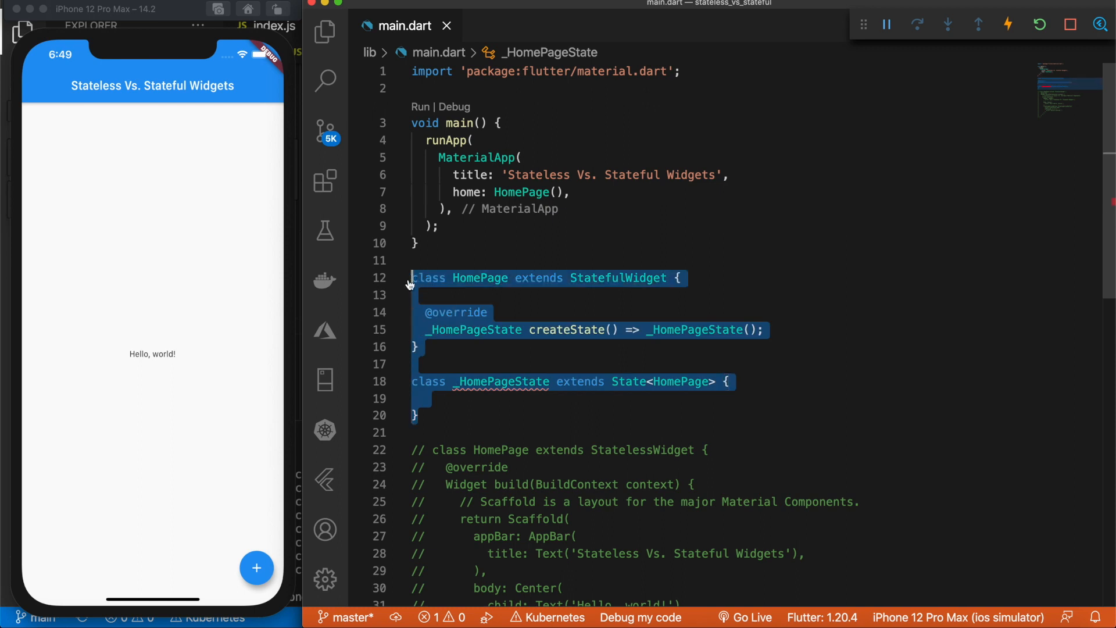
pyautogui.click(483, 252)
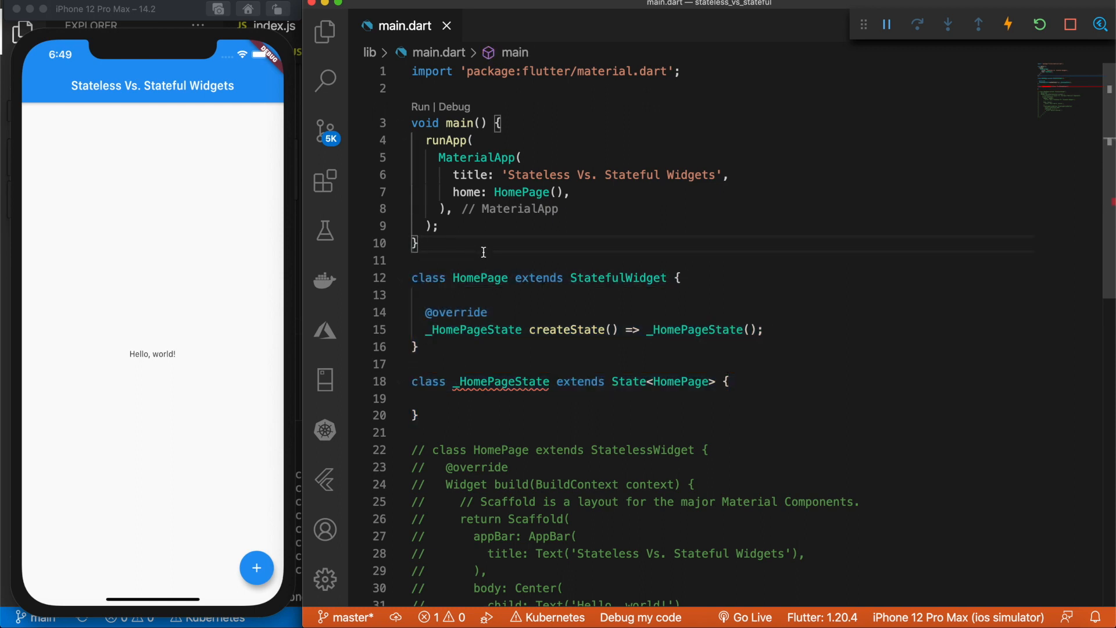
pyautogui.press('Return')
pyautogui.press('Return')
pyautogui.write('s')
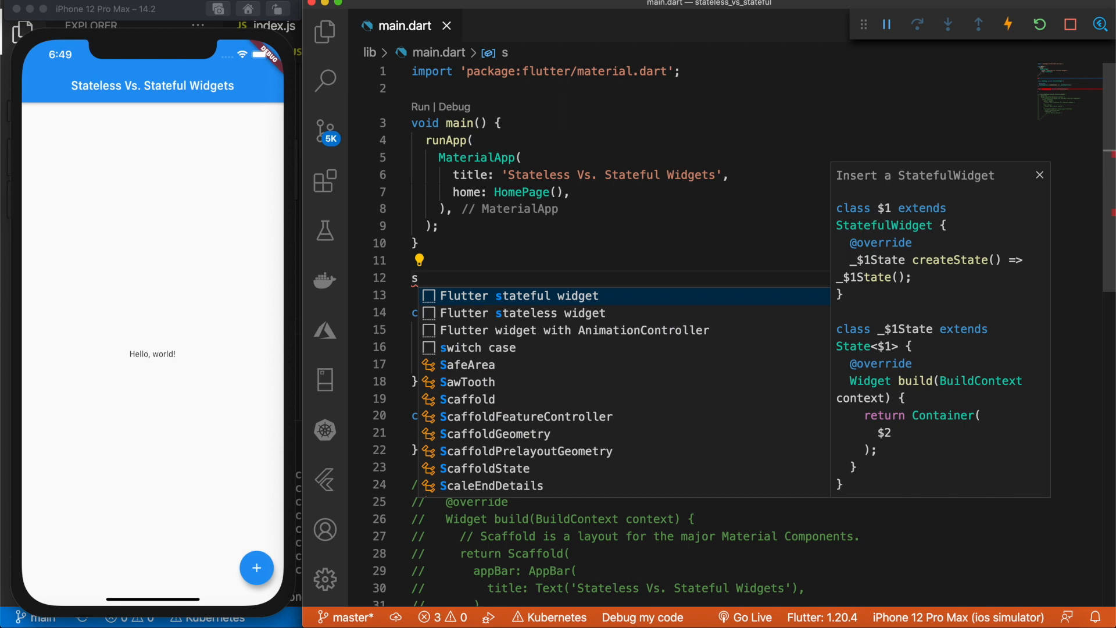
pyautogui.press('Down')
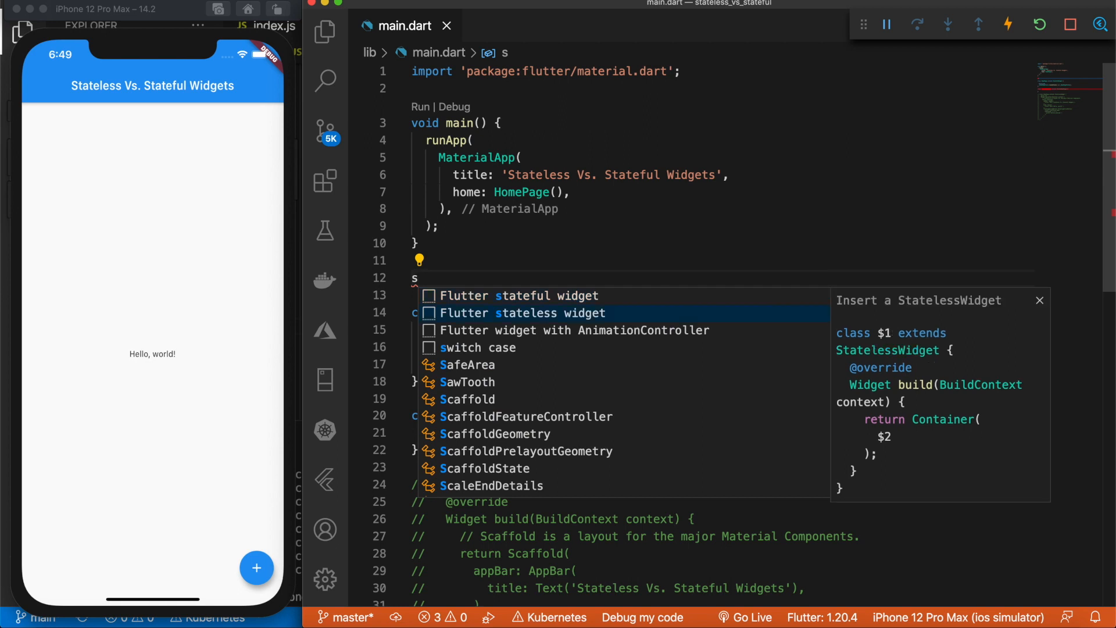
pyautogui.press('Up')
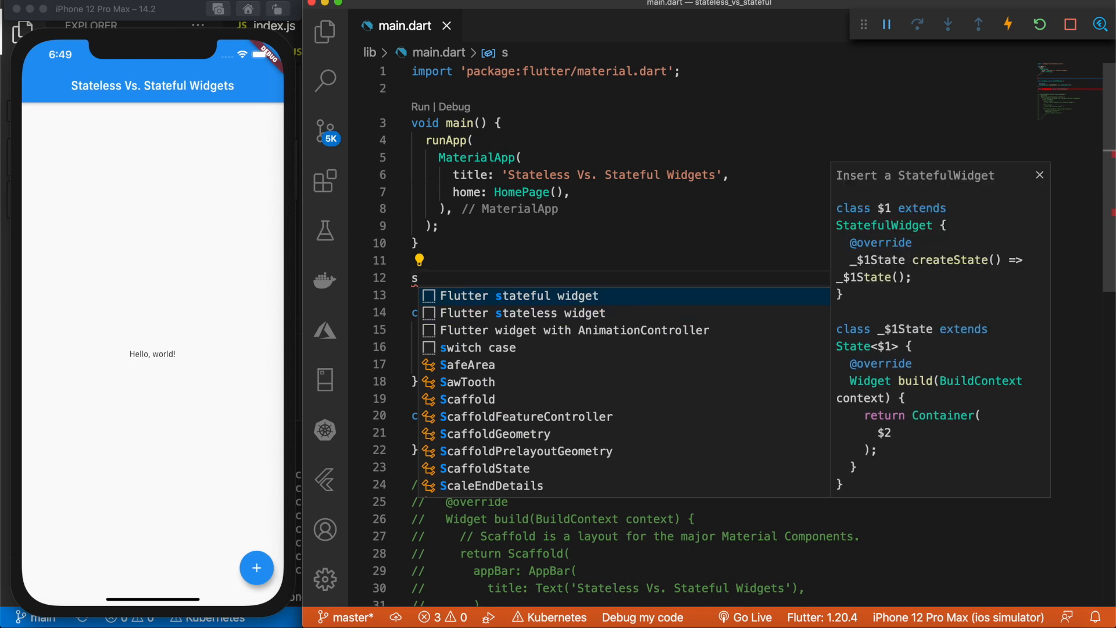
pyautogui.press('Return')
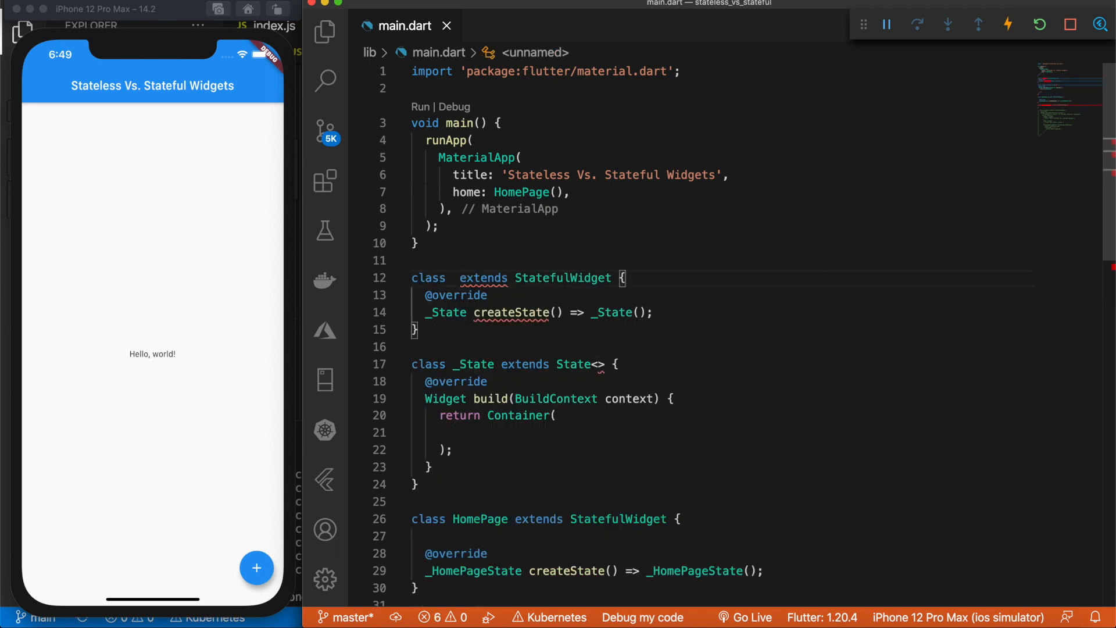
pyautogui.scroll(-3, 502, 279)
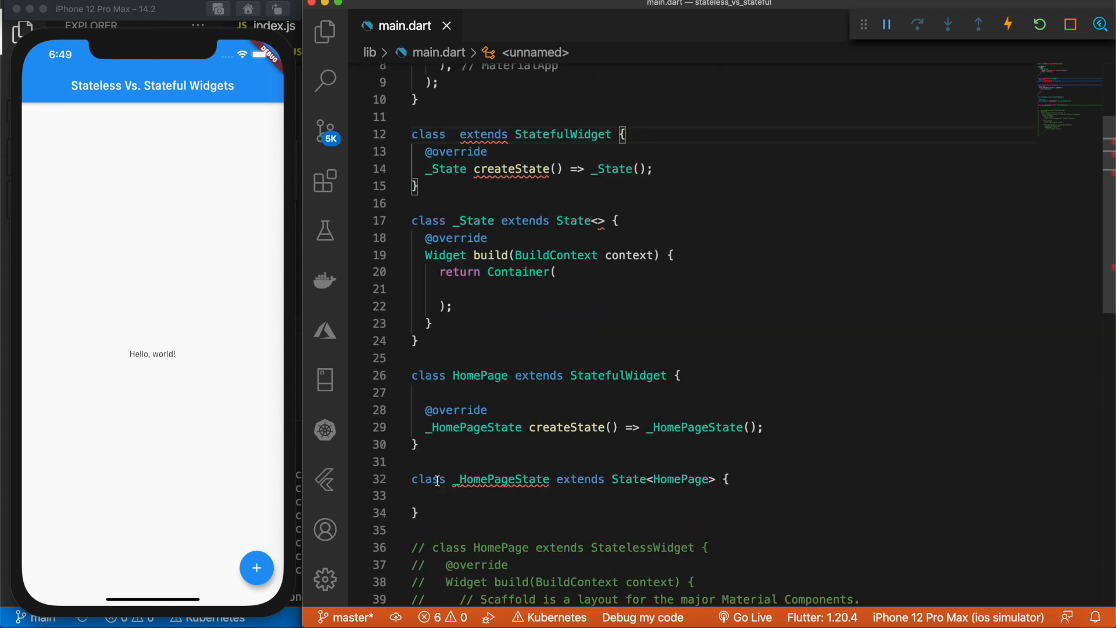
pyautogui.moveTo(426, 237); pyautogui.dragTo(432, 323)
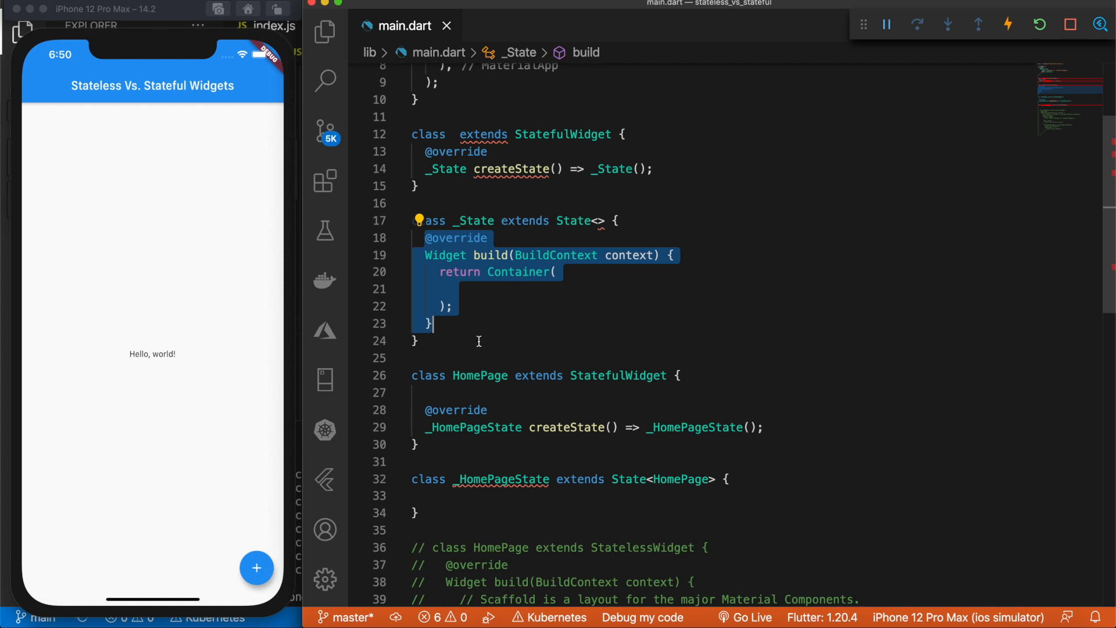
pyautogui.moveTo(478, 340); pyautogui.dragTo(411, 134)
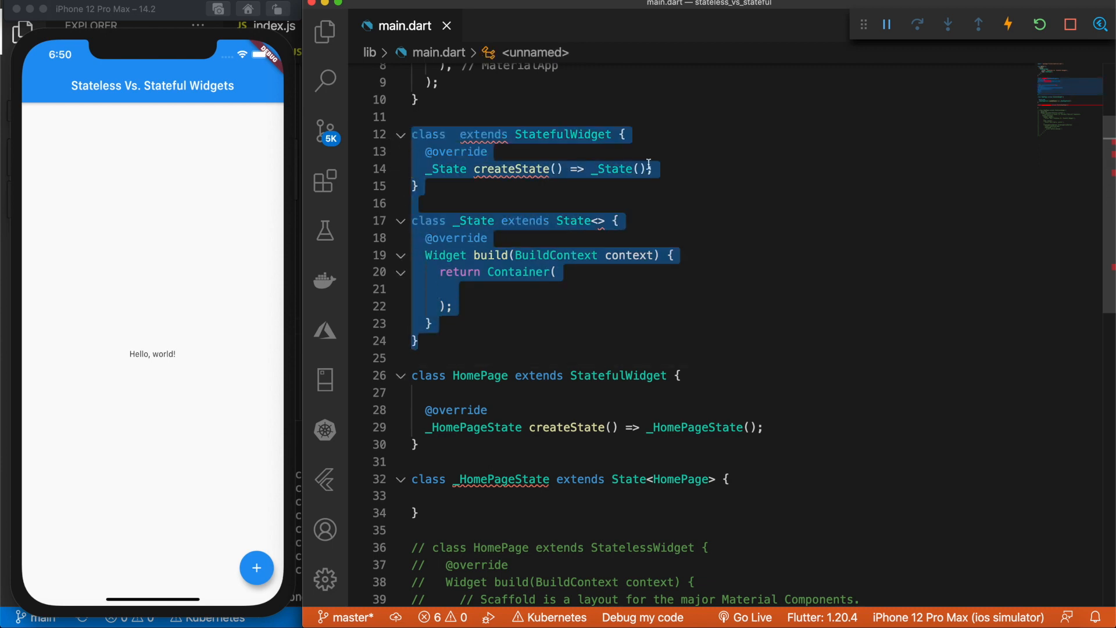
pyautogui.scroll(3, 674, 174)
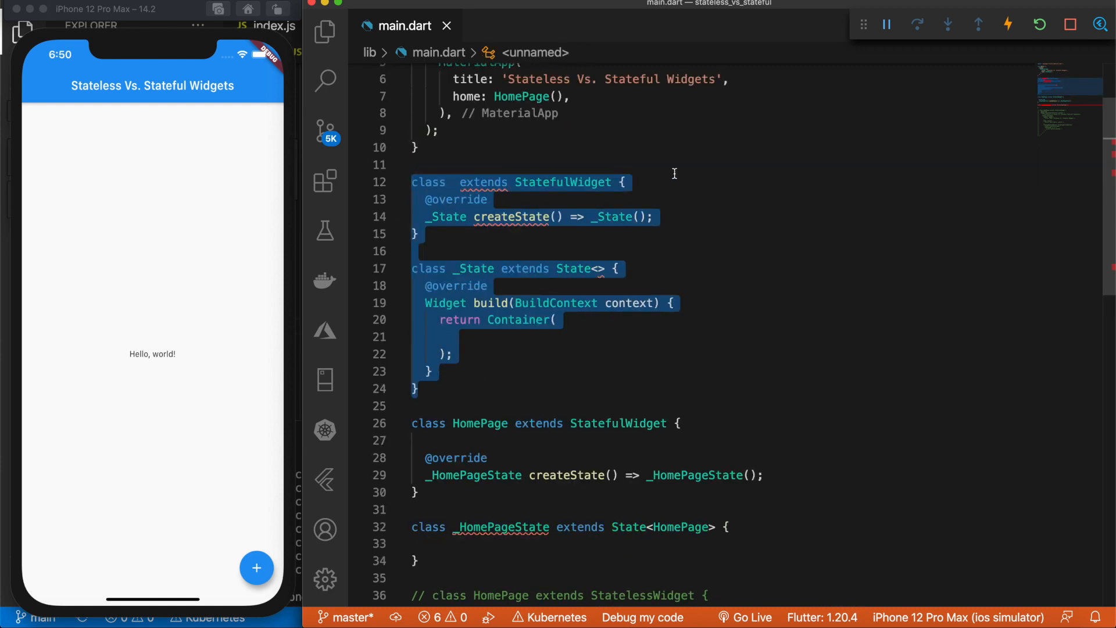
pyautogui.press('BackSpace')
pyautogui.press('BackSpace')
pyautogui.press('BackSpace')
pyautogui.click(577, 303)
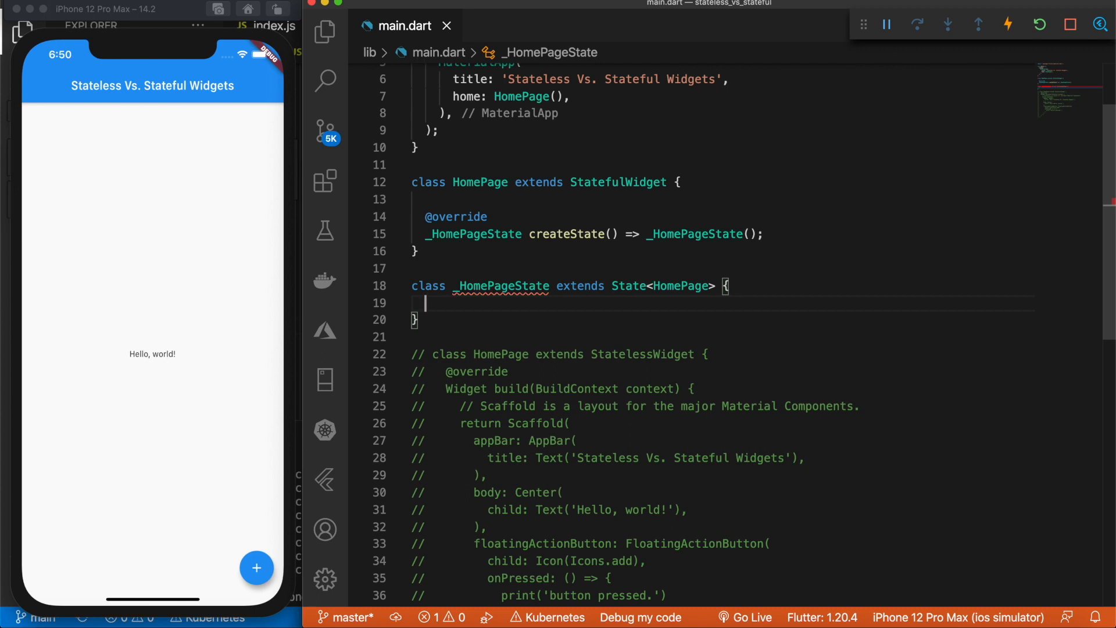
pyautogui.write('@overrid')
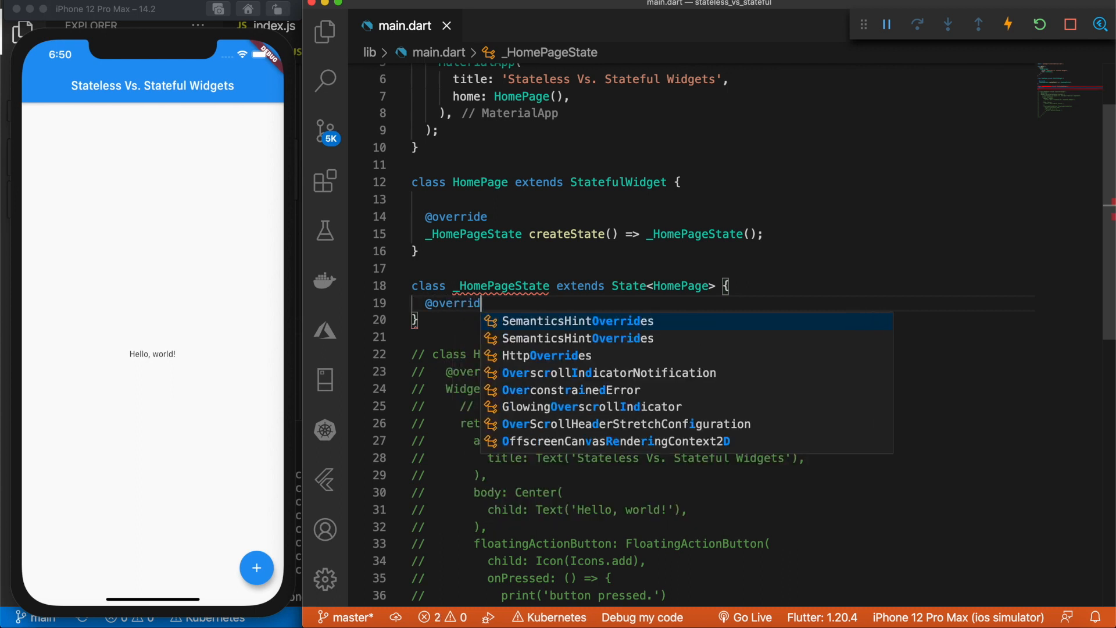
pyautogui.write('e')
# Step: Add an overridden Widget build(BuildContext context) method to _HomePageState
pyautogui.press('Return')
pyautogui.press('super+z')
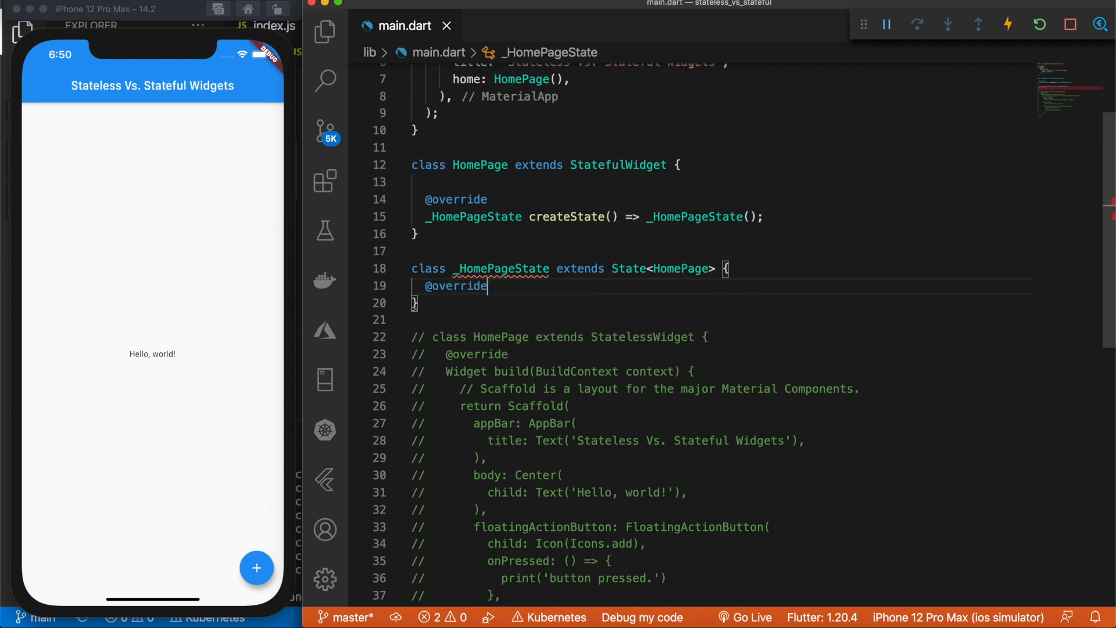
pyautogui.press('Return')
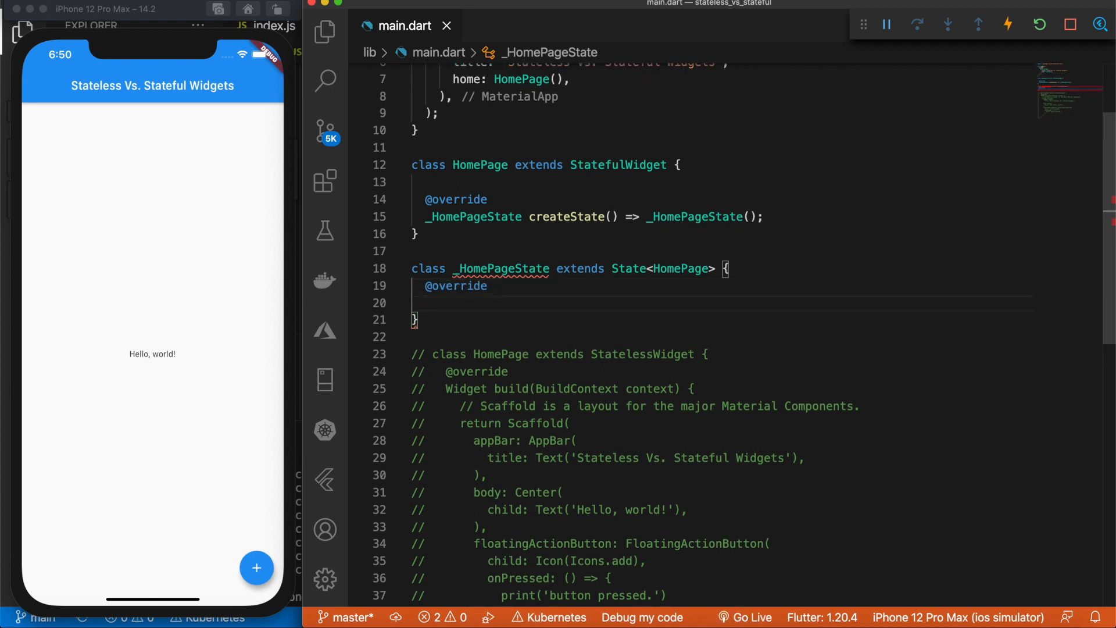
pyautogui.write('Widget ')
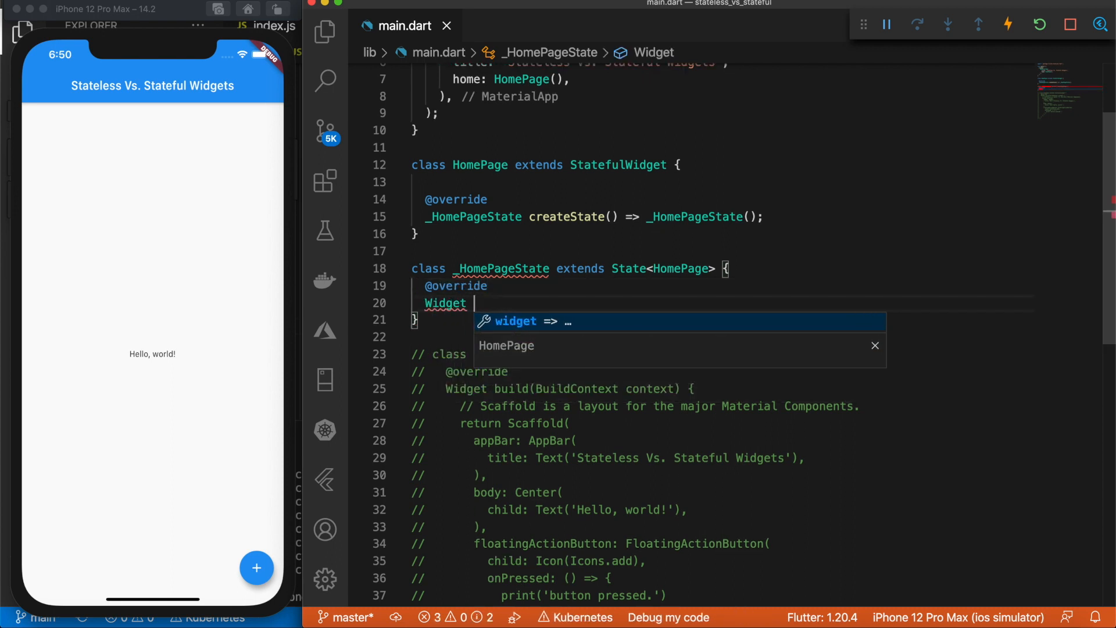
pyautogui.write('build(')
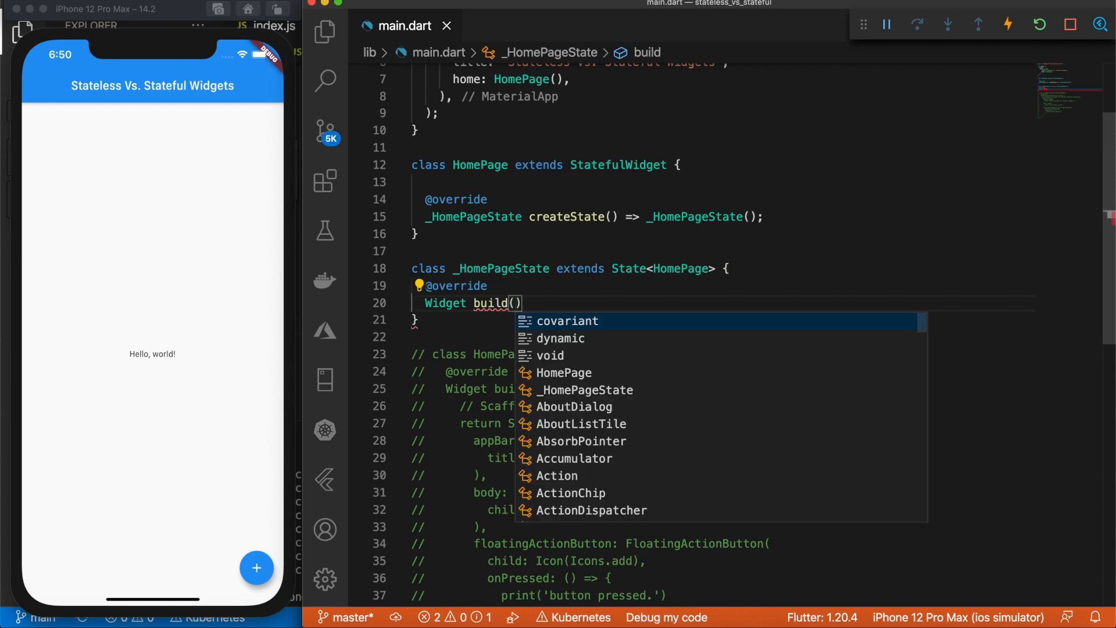
pyautogui.write('BuildContext co')
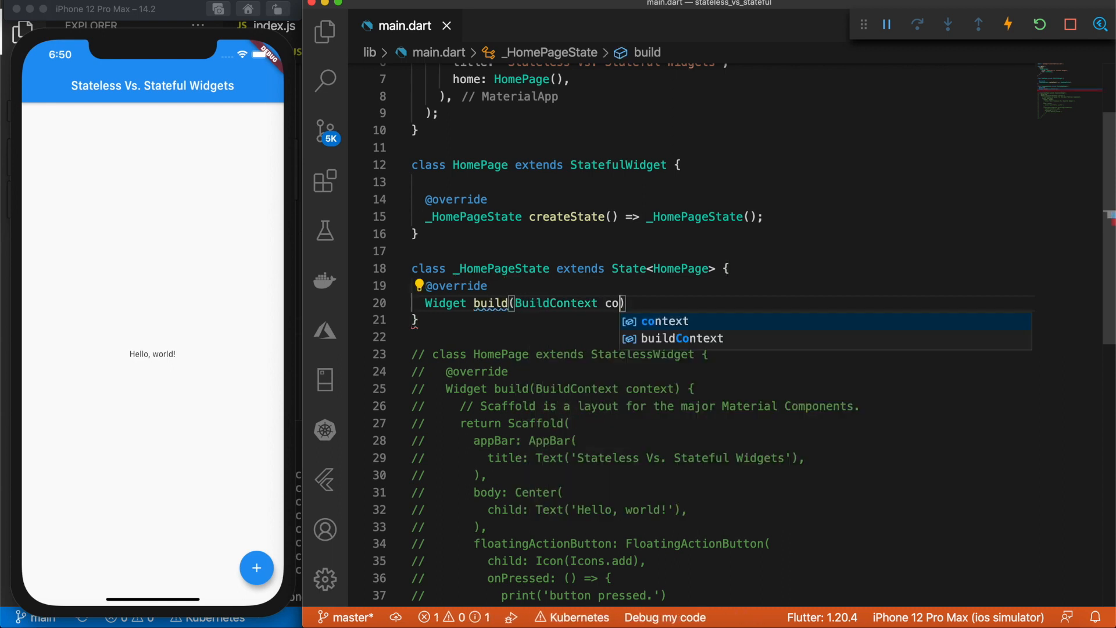
pyautogui.write('ntext)')
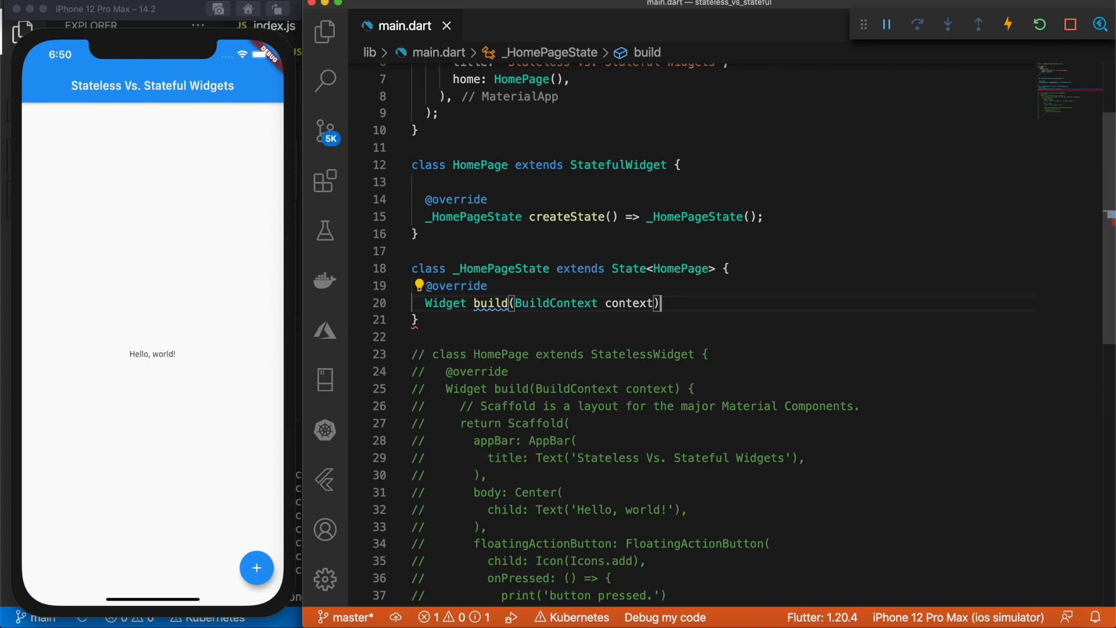
pyautogui.write(' {')
pyautogui.press('Return')
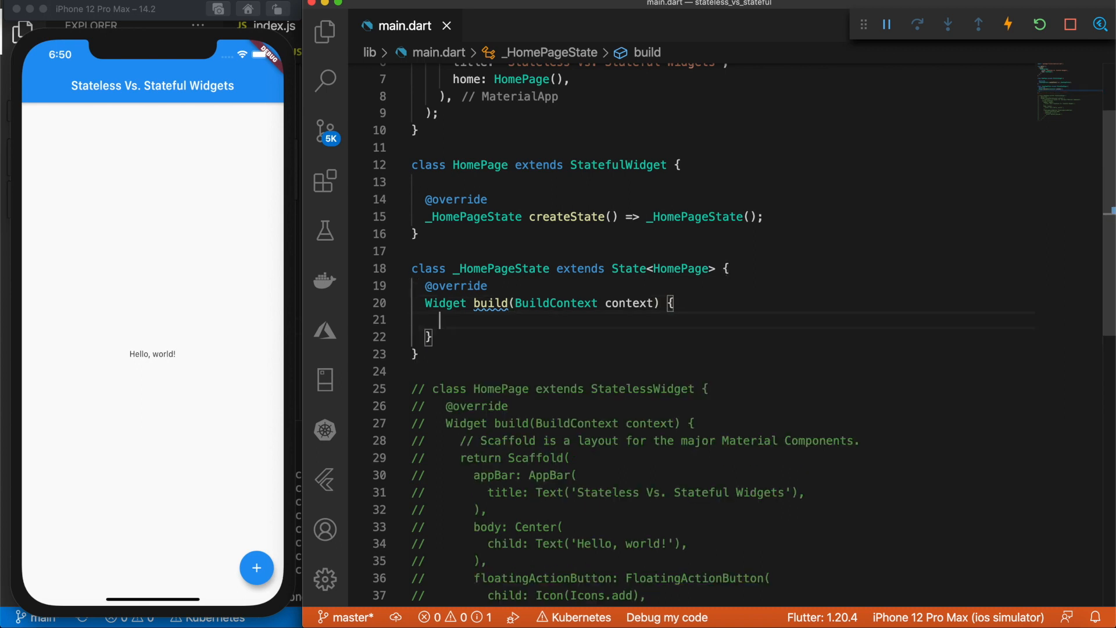
pyautogui.write('return Sca')
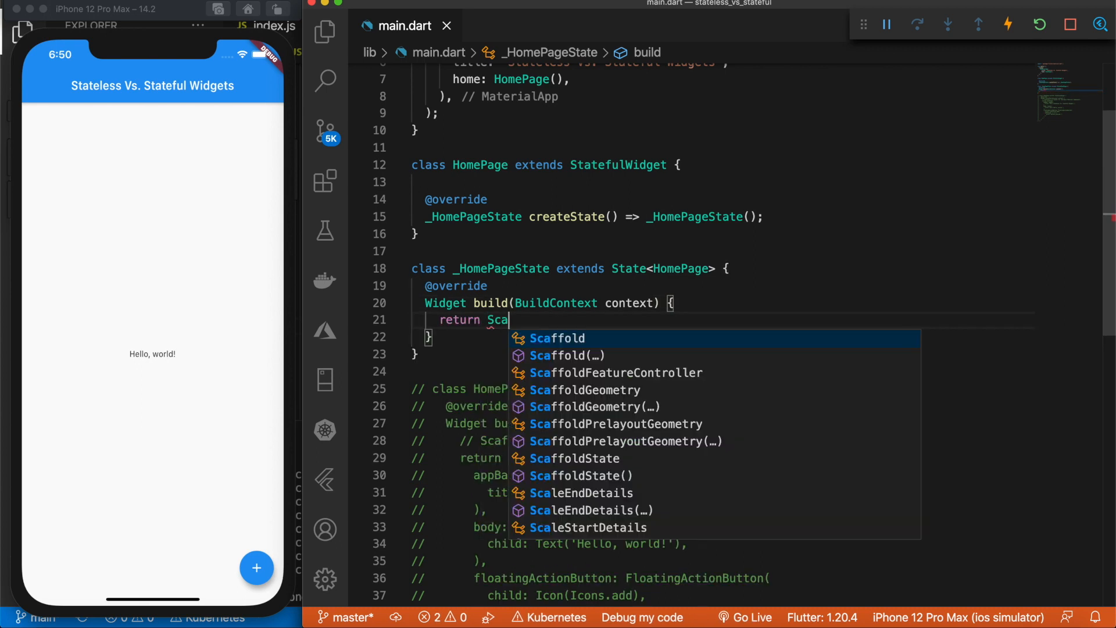
pyautogui.write('ffold')
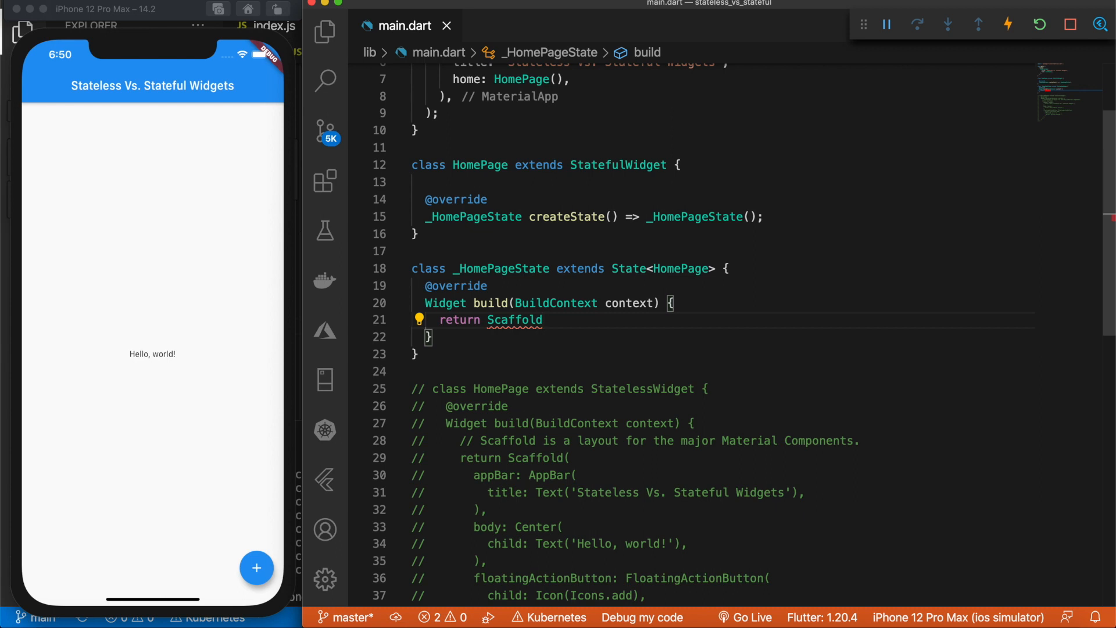
pyautogui.write('()')
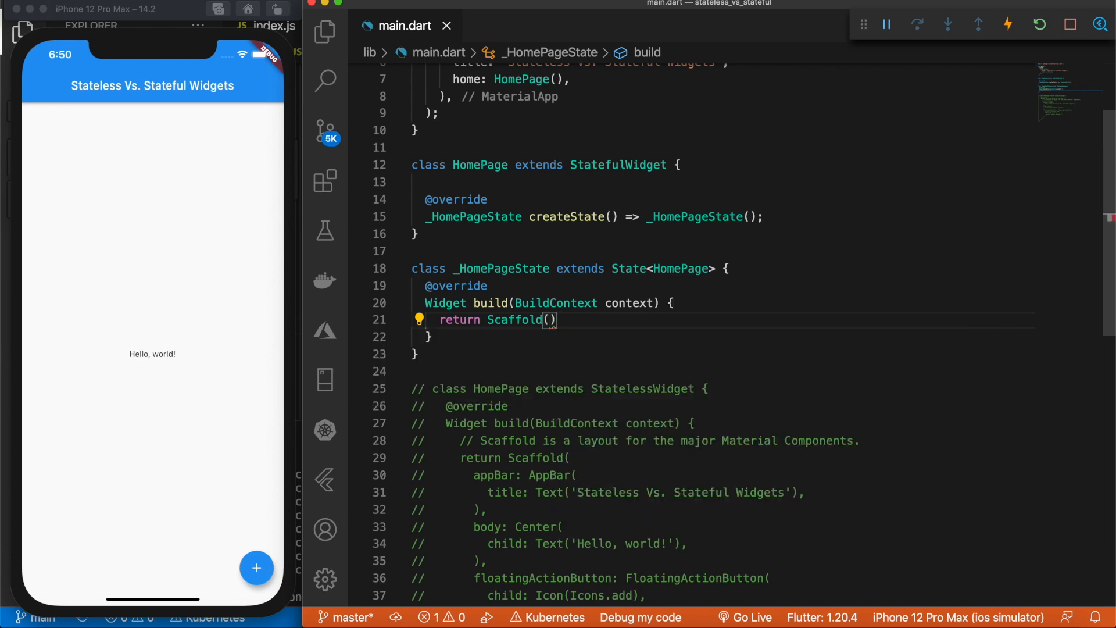
pyautogui.write(';')
# Step: Return an empty Scaffold from build and save to reload the app
pyautogui.press('Left')
pyautogui.press('Left')
pyautogui.press('Return')
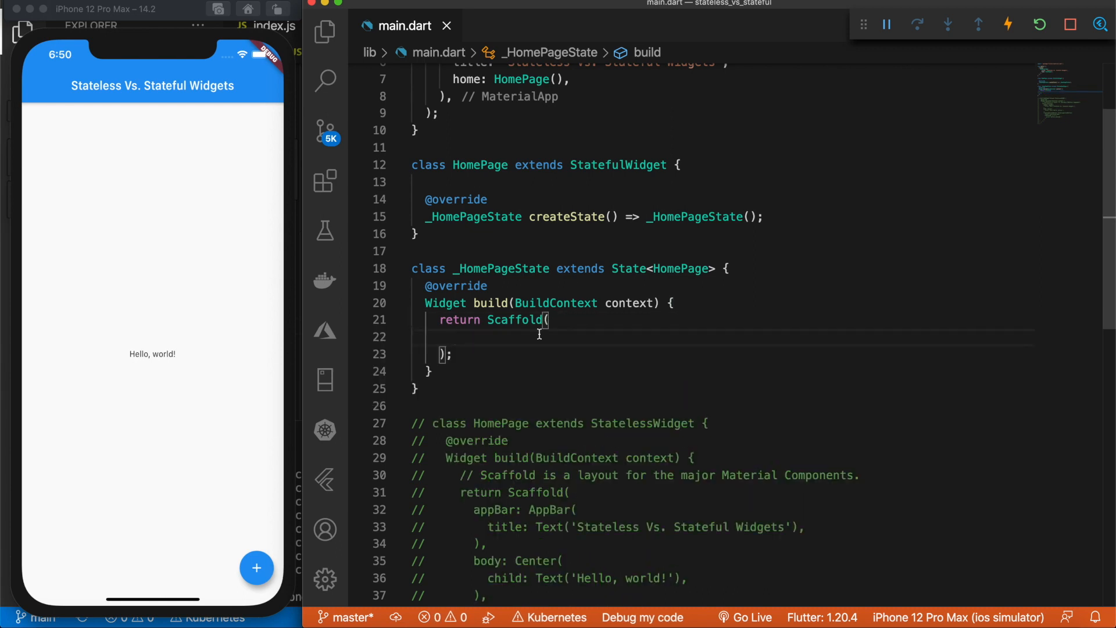
pyautogui.press('super+s')
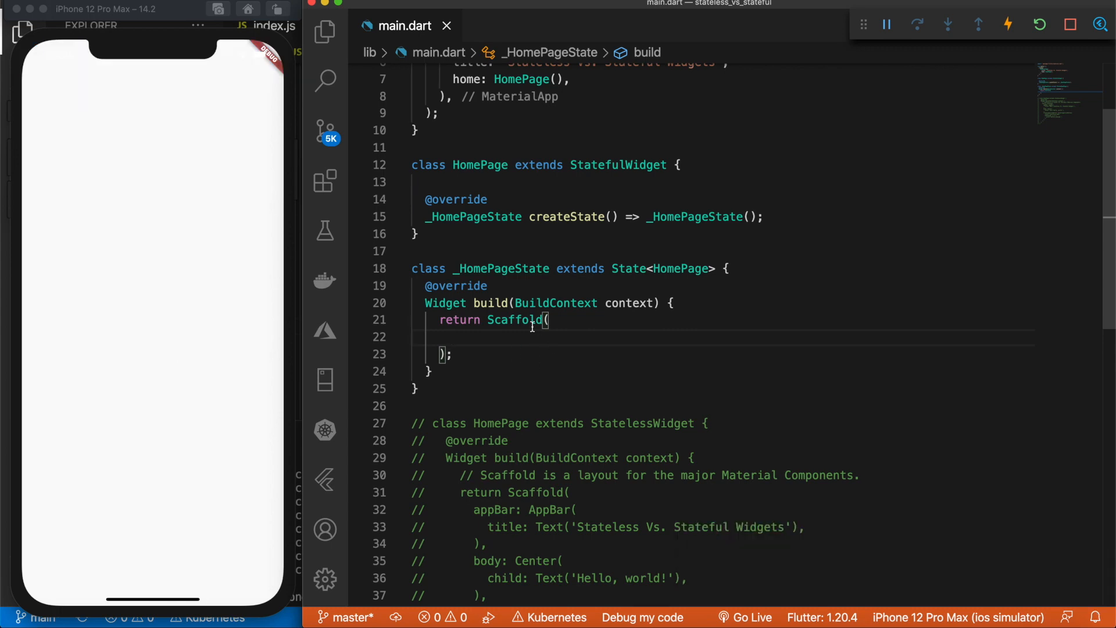
pyautogui.scroll(-3, 531, 327)
pyautogui.scroll(-3, 524, 306)
pyautogui.scroll(-2, 505, 261)
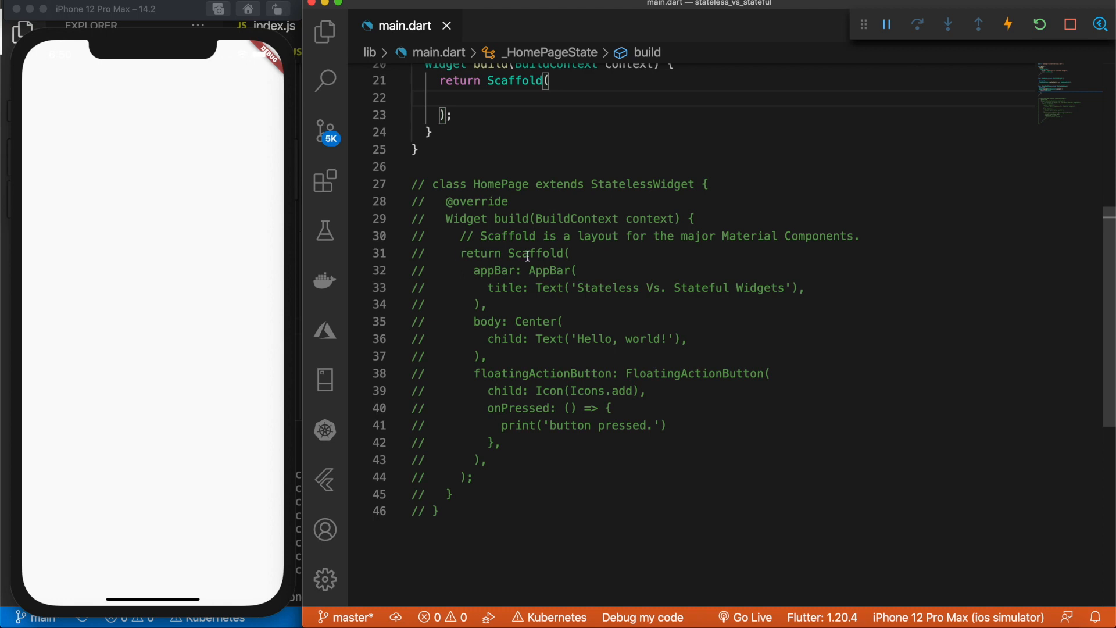
# Step: Copy the old commented-out Scaffold contents (lines 32–43), leaving them commented
pyautogui.moveTo(474, 271)
pyautogui.mouseDown()
pyautogui.moveTo(571, 357)
pyautogui.moveTo(575, 455)
pyautogui.moveTo(467, 255)
pyautogui.mouseUp()
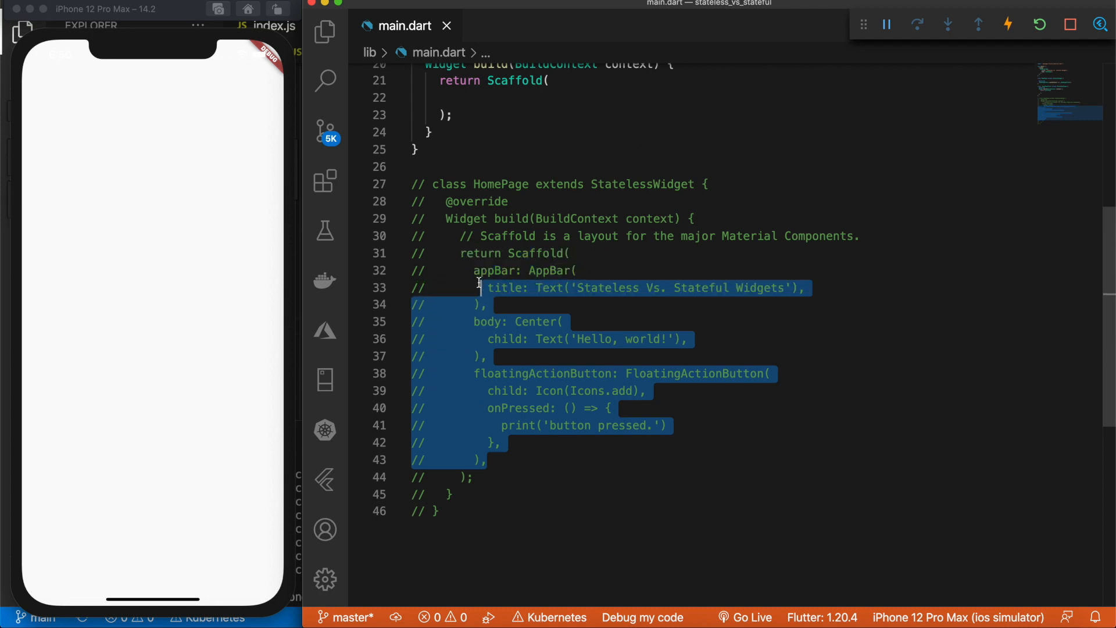
pyautogui.moveTo(466, 256); pyautogui.dragTo(472, 270)
pyautogui.press('super+slash')
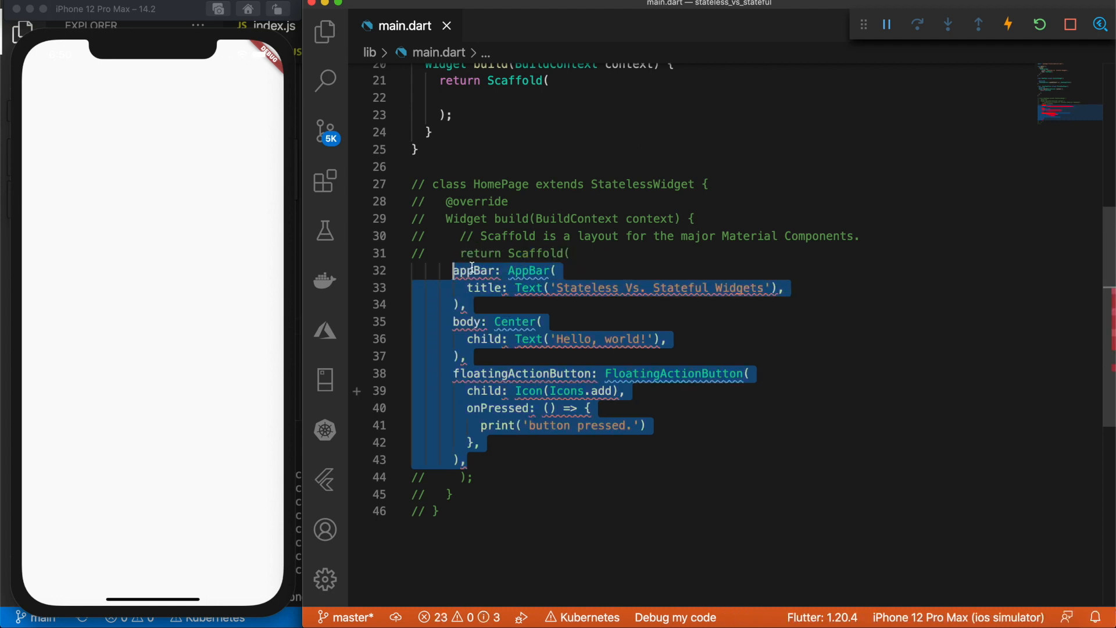
pyautogui.press('super+slash')
pyautogui.scroll(3, 526, 262)
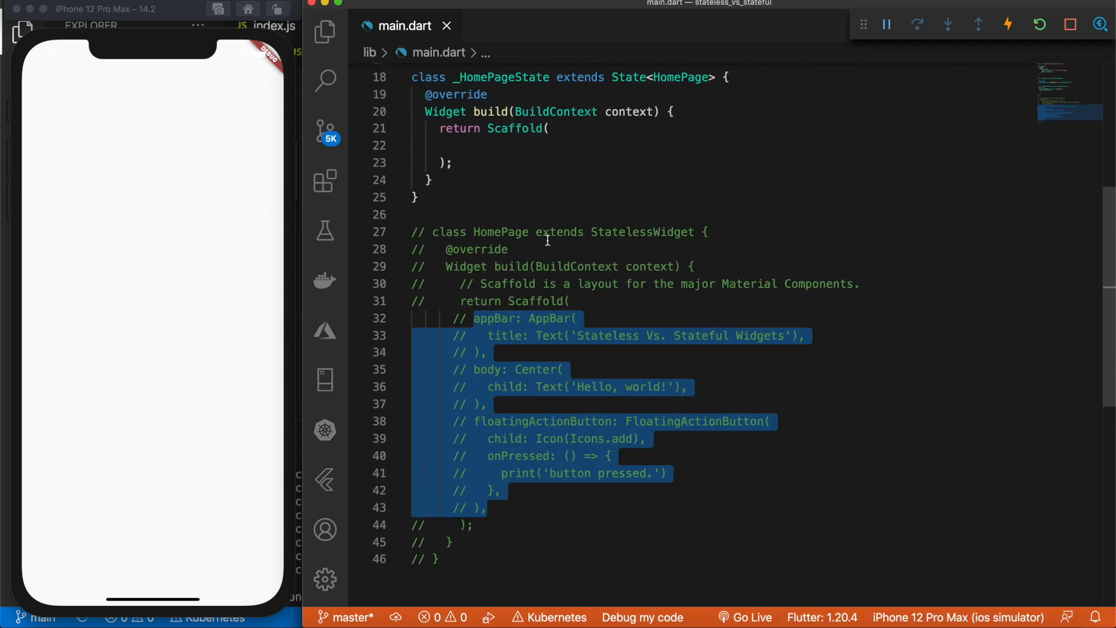
pyautogui.press('super+s')
# Step: Paste the app bar, body and add button into the new Scaffold and save to reformat
pyautogui.click(527, 195)
pyautogui.write("appBar: AppBar(         title: Text('Stateless Vs. Stateful Widgets'),       ),       body: Center(         child: Text('Hello, world!'),       ),       floatingActionButton: FloatingActionButton(         child: Icon(Icons.add),         onPressed: () => {           print('button pressed.')         },       ),")
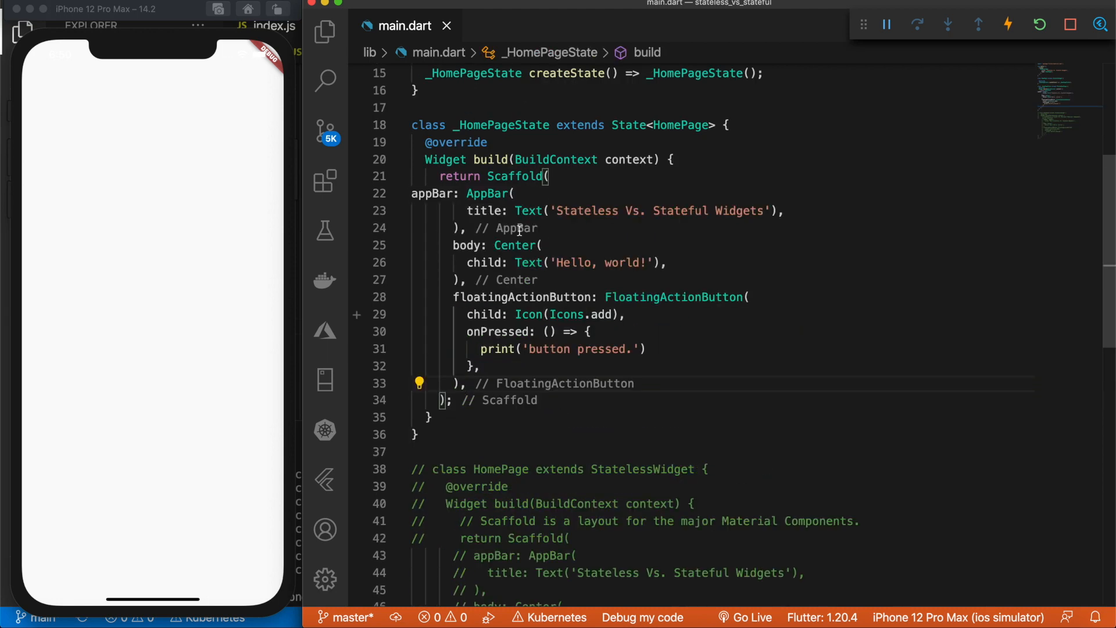
pyautogui.press('super+s')
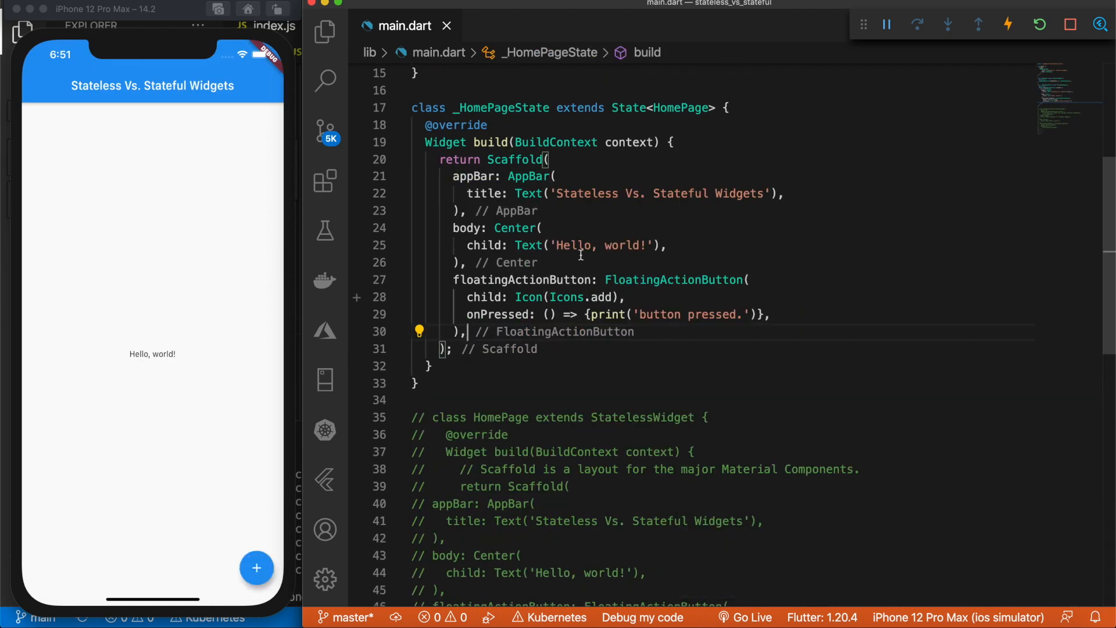
pyautogui.click(694, 280)
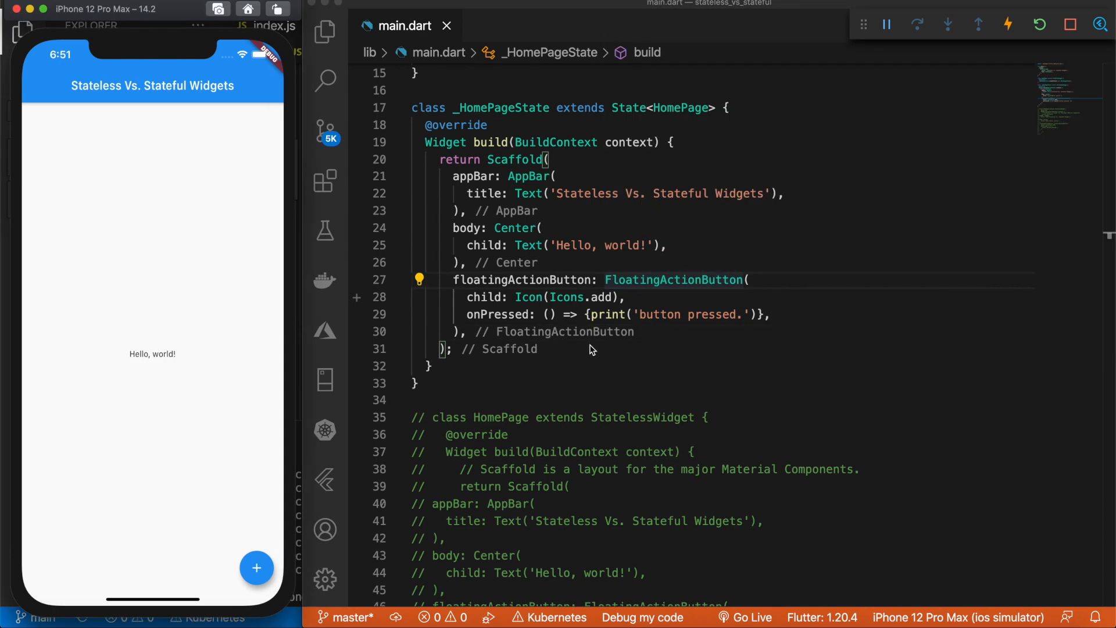
pyautogui.click(436, 366)
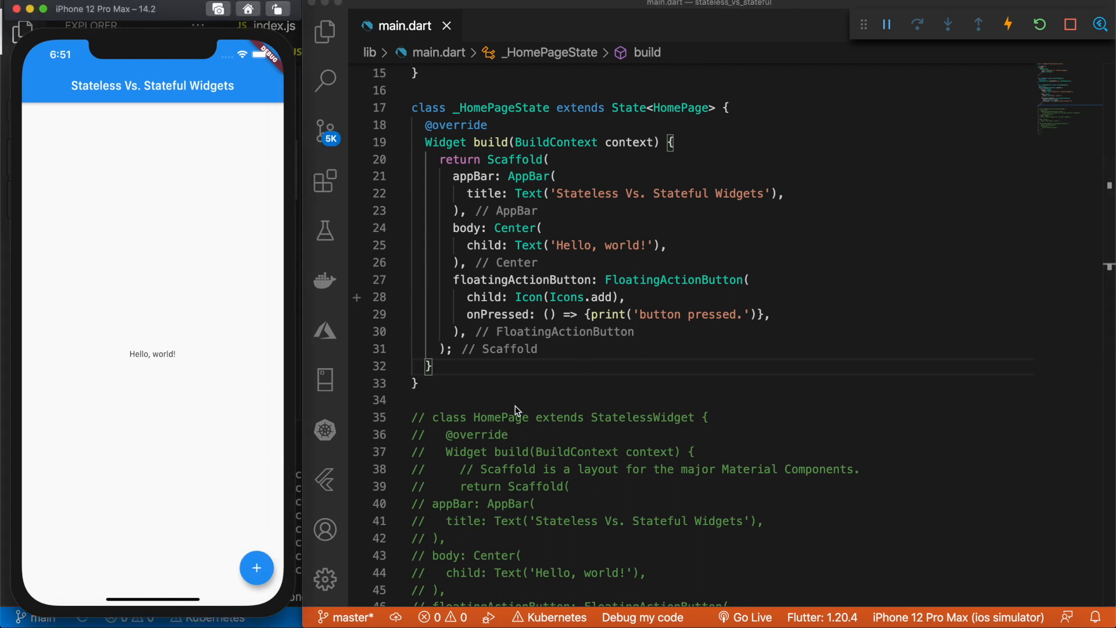
pyautogui.moveTo(592, 315); pyautogui.dragTo(749, 315)
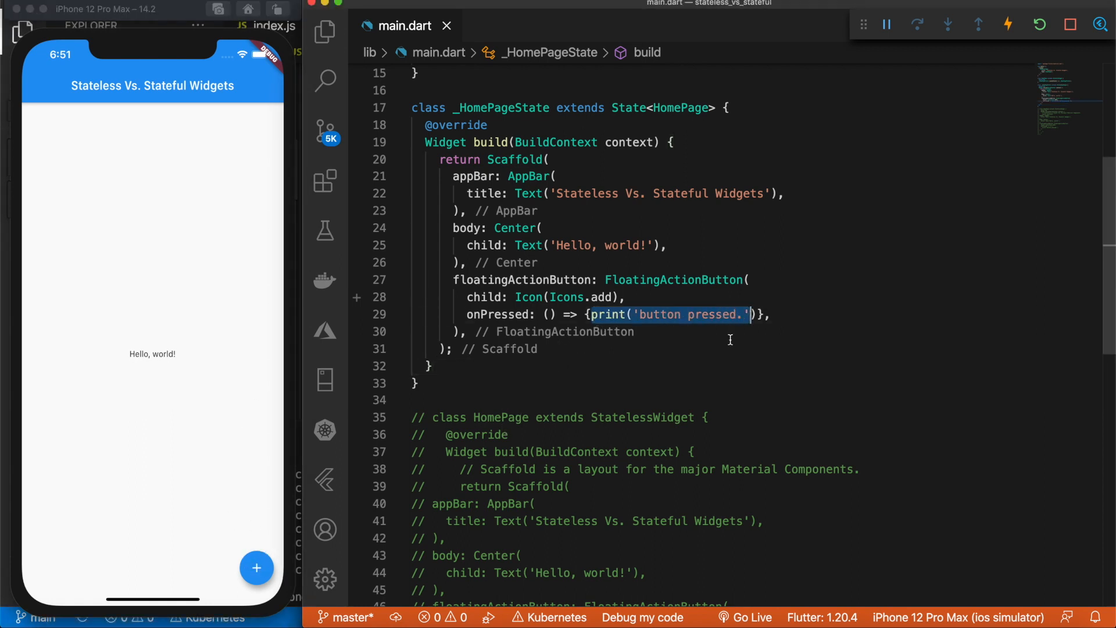
pyautogui.click(723, 365)
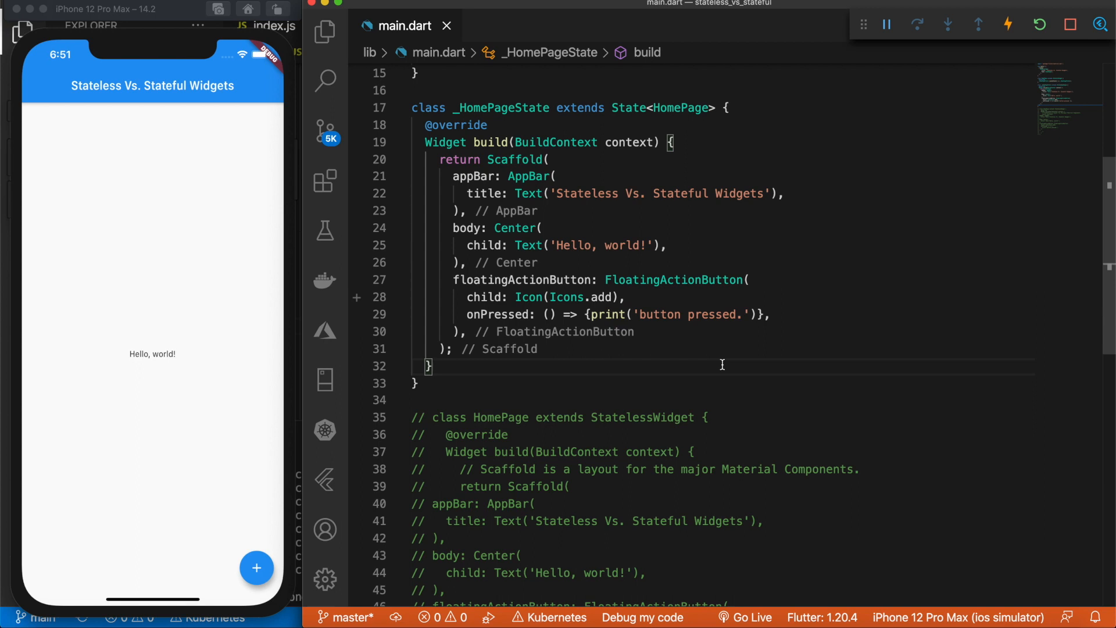
# Step: Open the integrated terminal panel and switch to the debug console
pyautogui.press('super+shift+p')
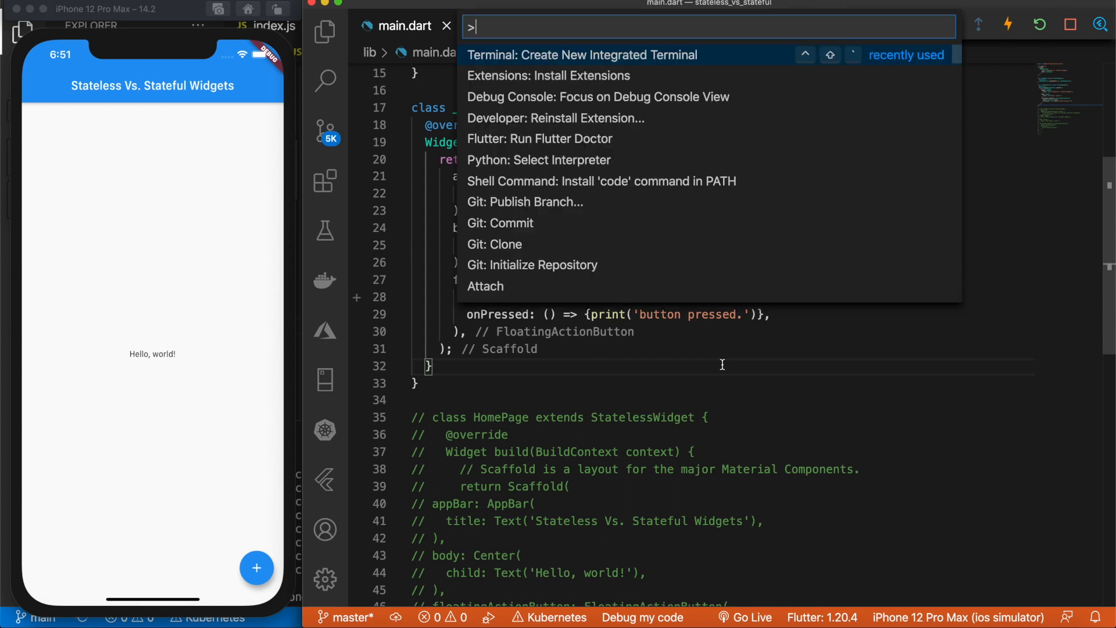
pyautogui.press('Return')
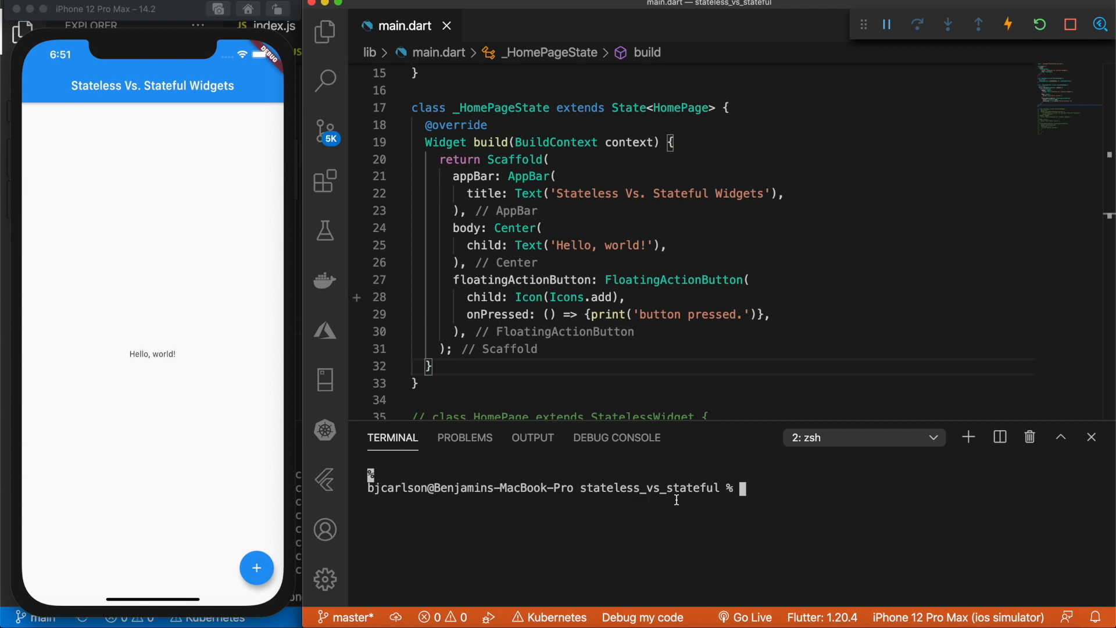
pyautogui.click(617, 437)
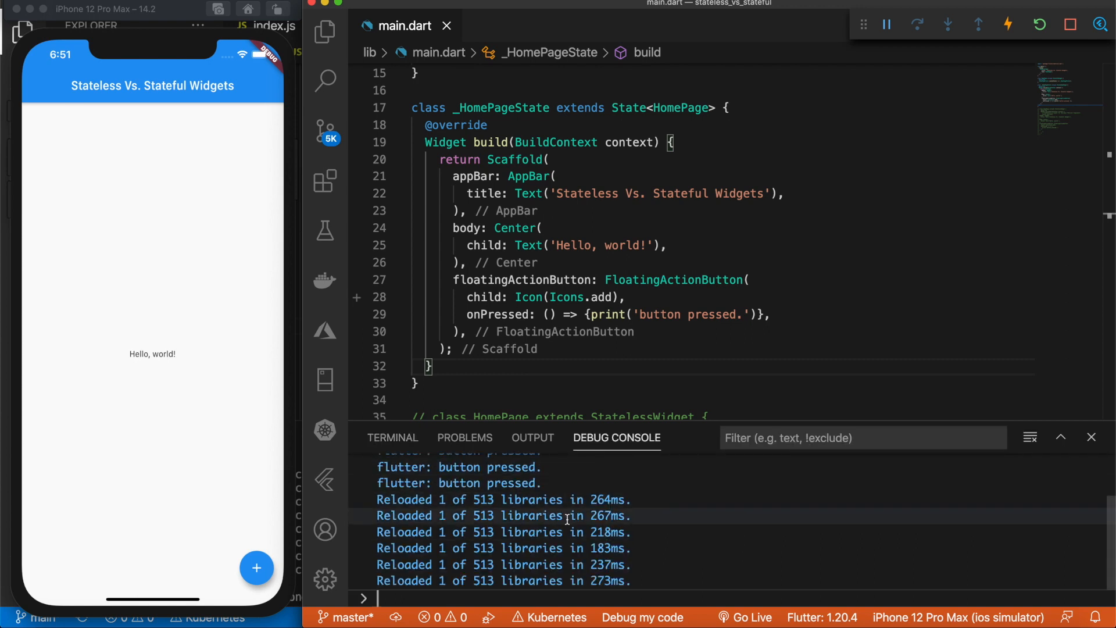
# Step: Tap the simulator's add button and check the new 'flutter: button pressed.' log line
pyautogui.click(152, 354)
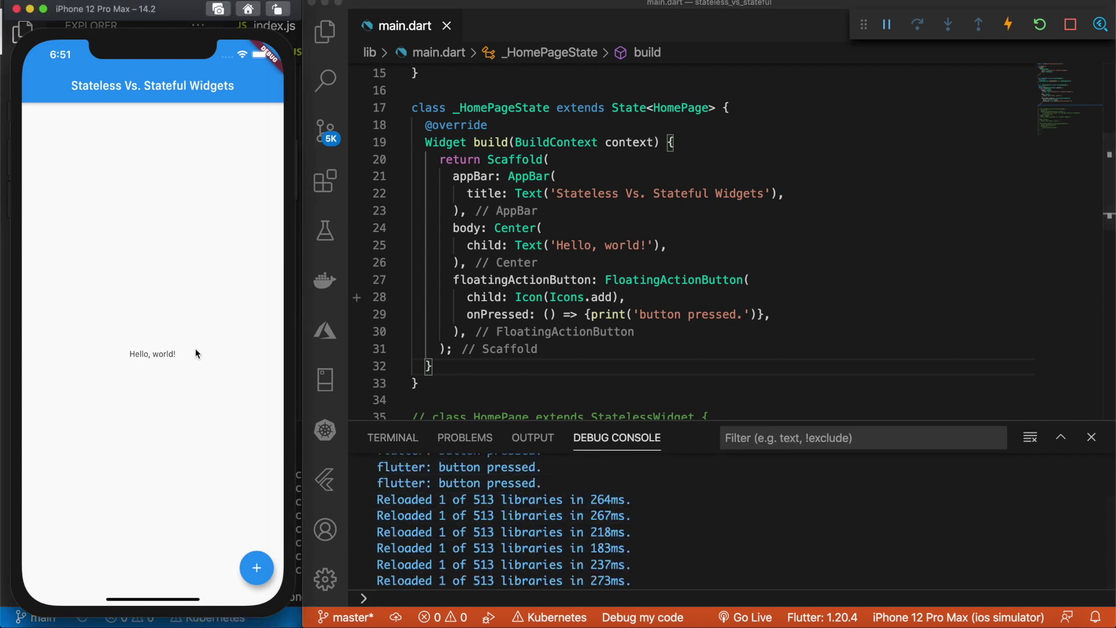
pyautogui.click(259, 568)
pyautogui.click(404, 581)
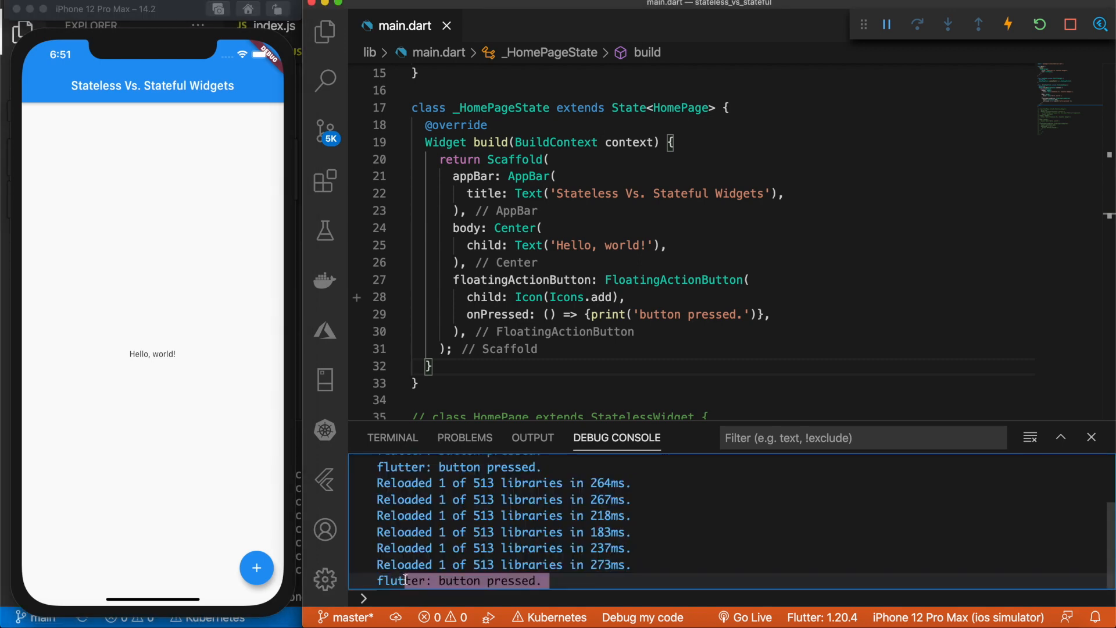
pyautogui.moveTo(404, 580); pyautogui.dragTo(381, 581)
pyautogui.click(485, 576)
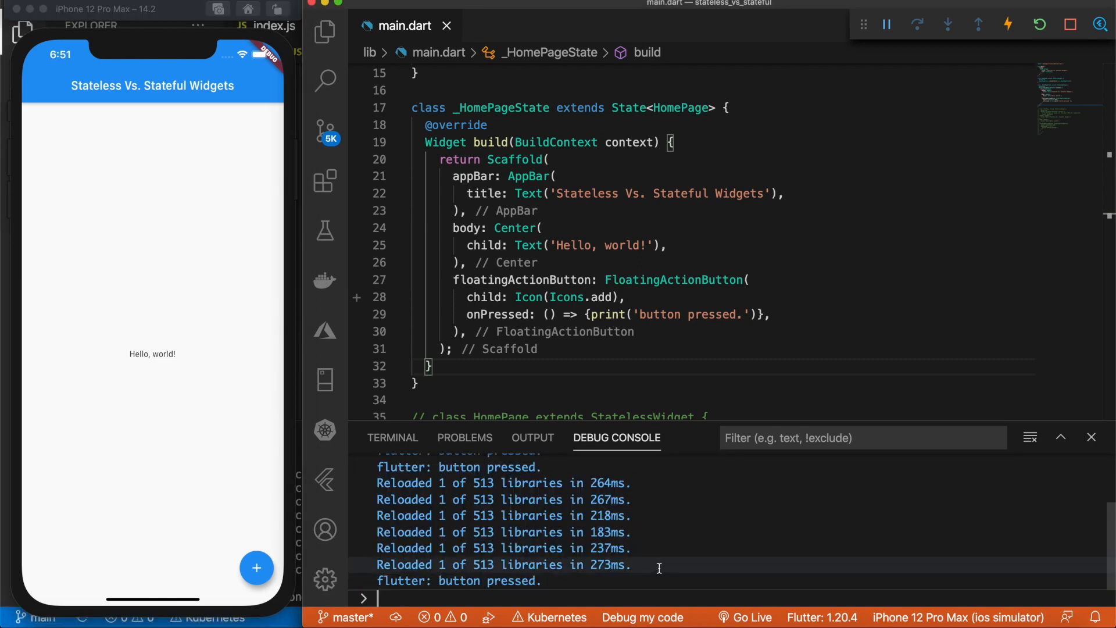
# Step: Return to the editor and shrink the bottom panel to show more code
pyautogui.moveTo(593, 420); pyautogui.dragTo(600, 484)
pyautogui.click(603, 401)
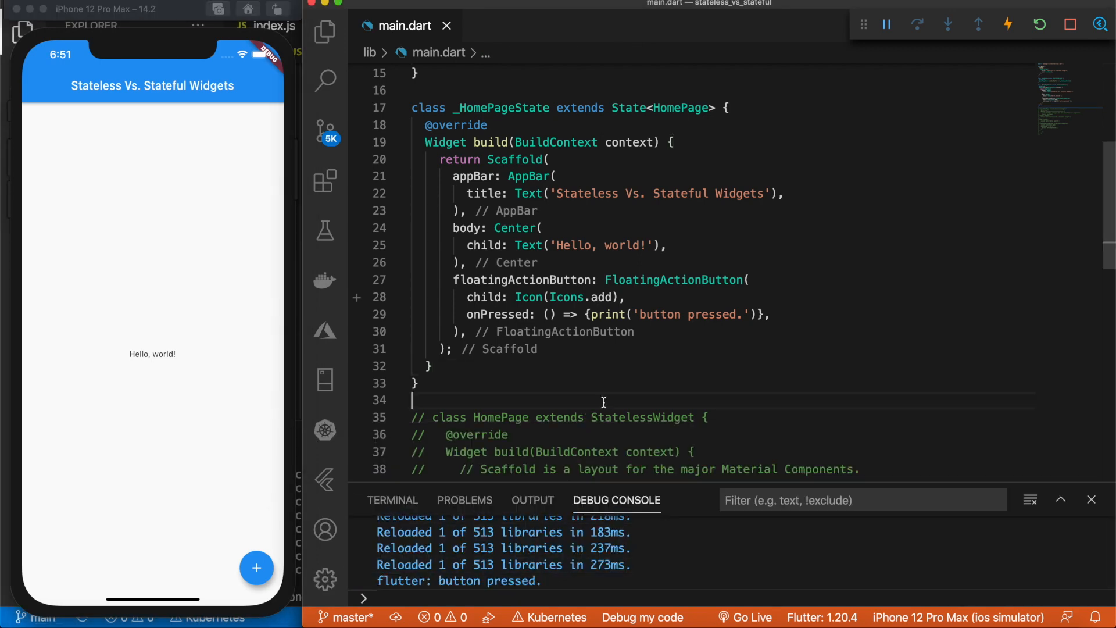
pyautogui.scroll(3, 603, 401)
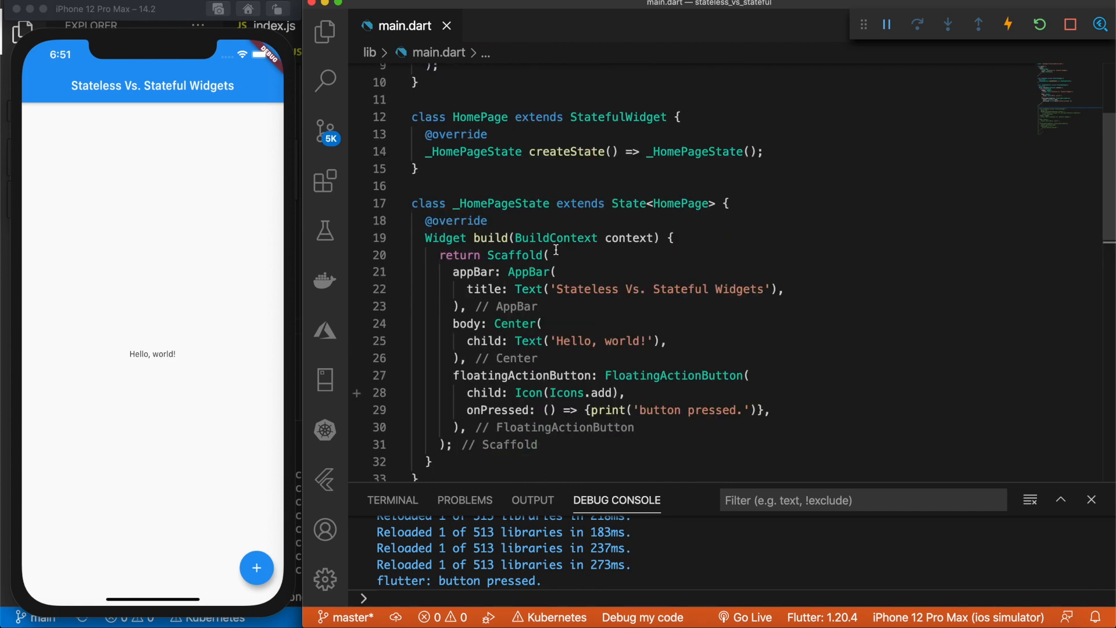
pyautogui.scroll(2, 602, 349)
# Step: Remove the print('button pressed.') call from onPressed and save
pyautogui.doubleClick(628, 171)
pyautogui.scroll(-3, 628, 171)
pyautogui.scroll(-2, 611, 218)
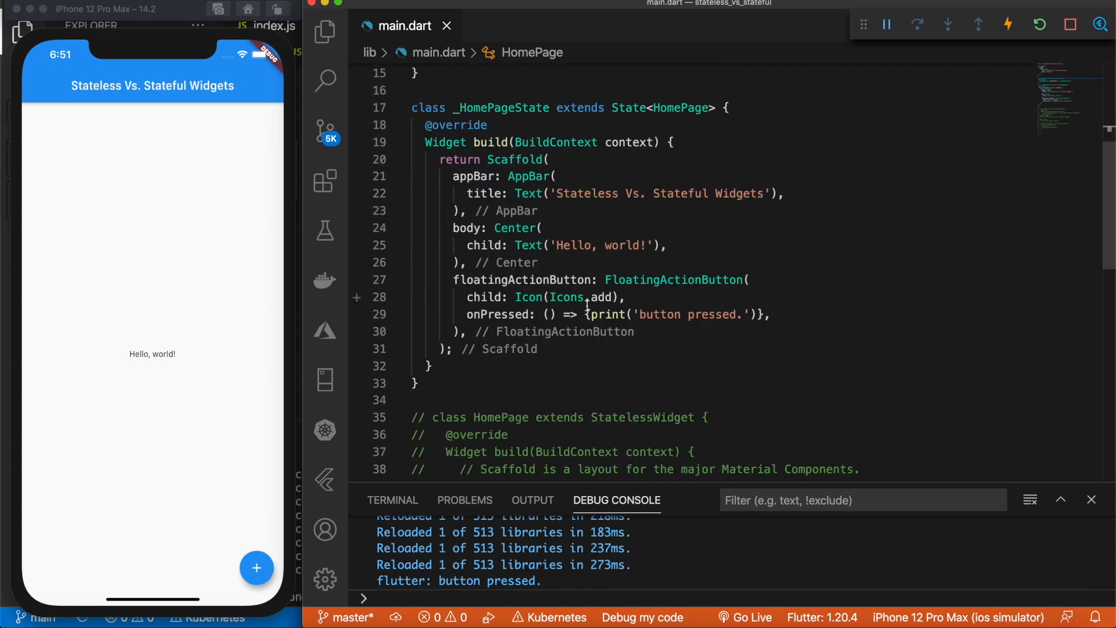
pyautogui.moveTo(590, 314); pyautogui.dragTo(759, 314)
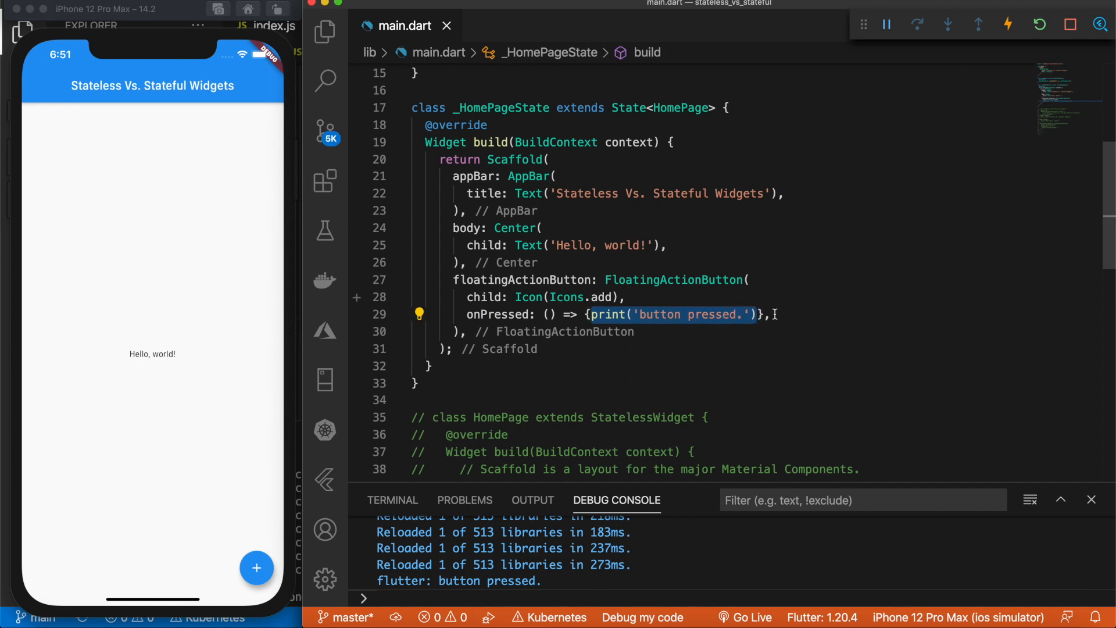
pyautogui.press('BackSpace')
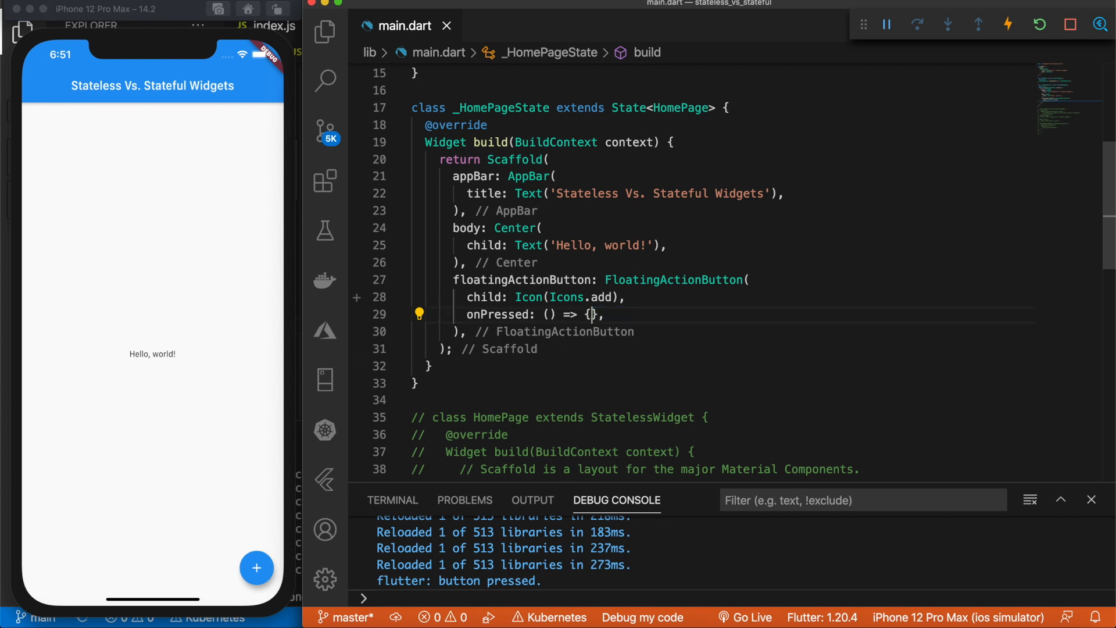
pyautogui.press('Return')
pyautogui.hotkey('ctrl', 's')
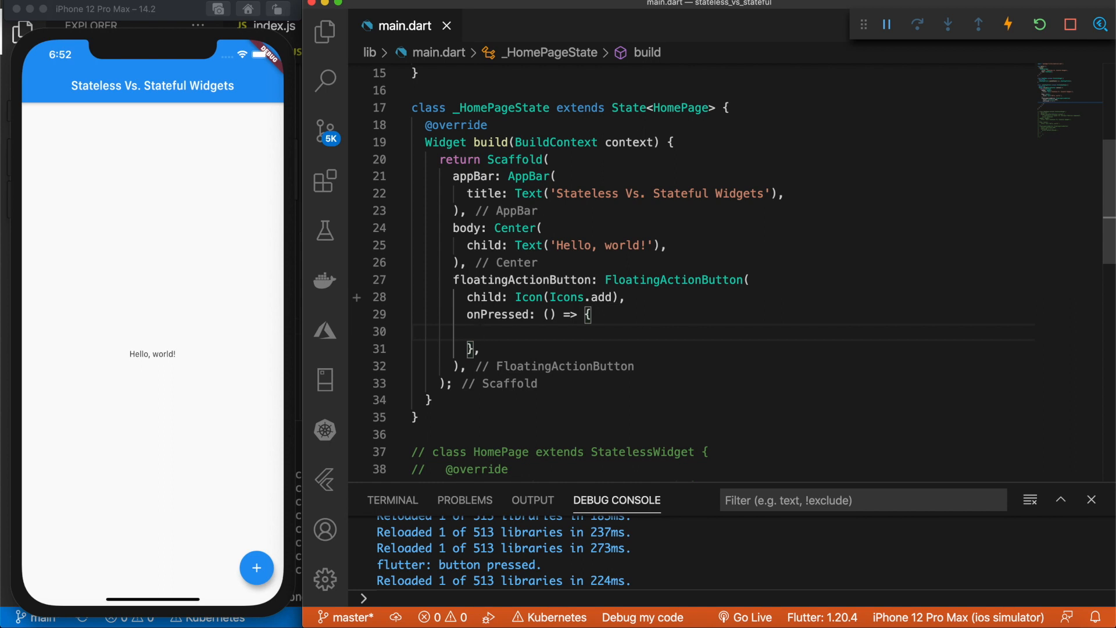
pyautogui.write('_')
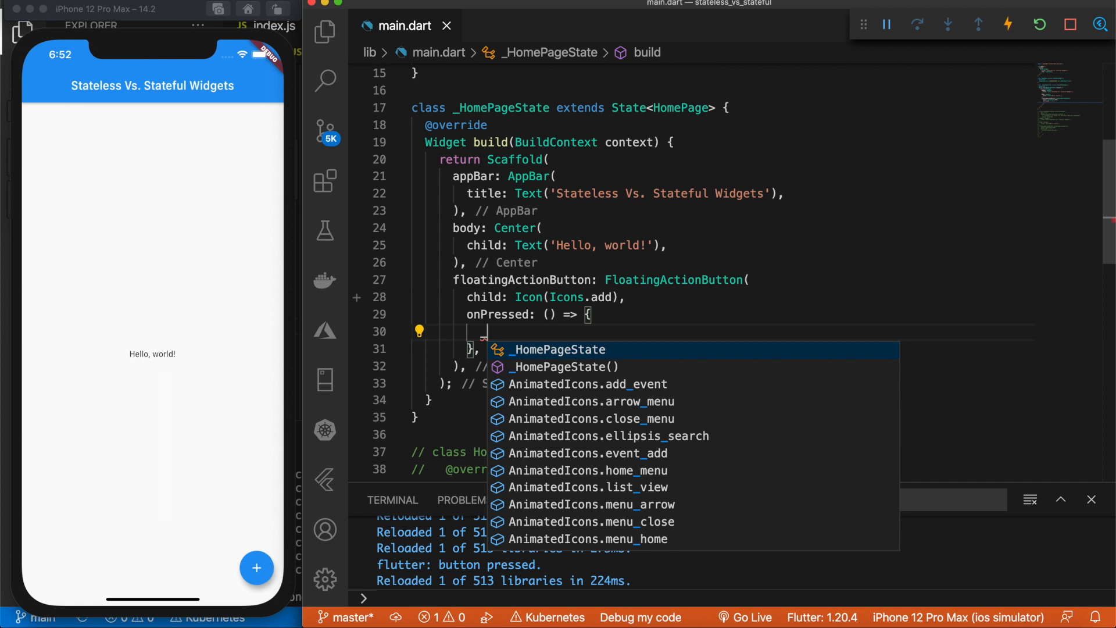
pyautogui.write('changeText')
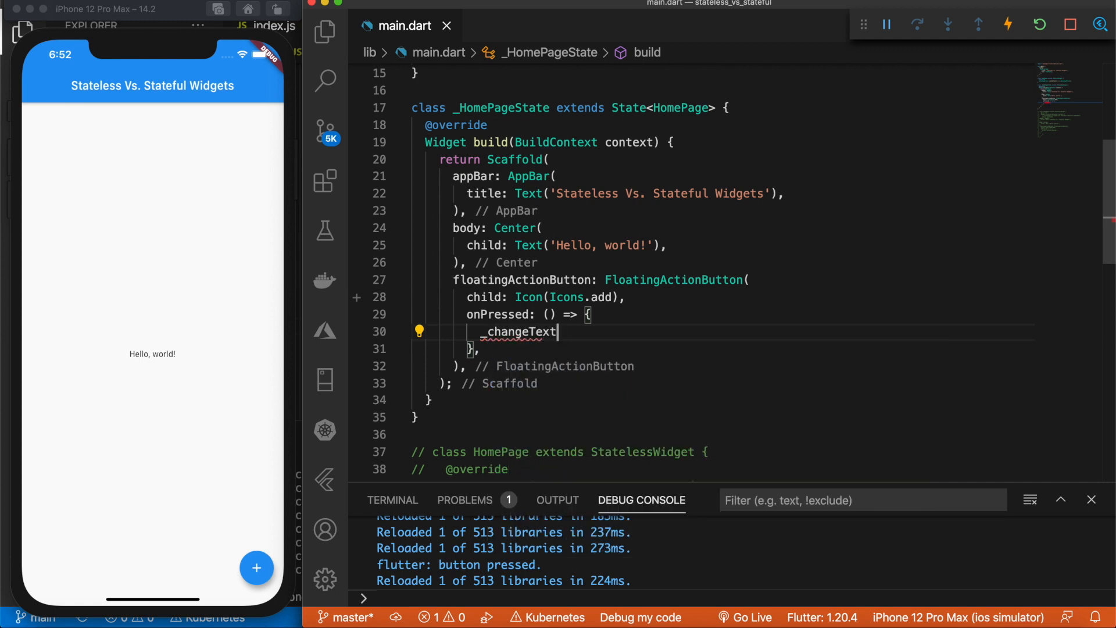
pyautogui.write(';')
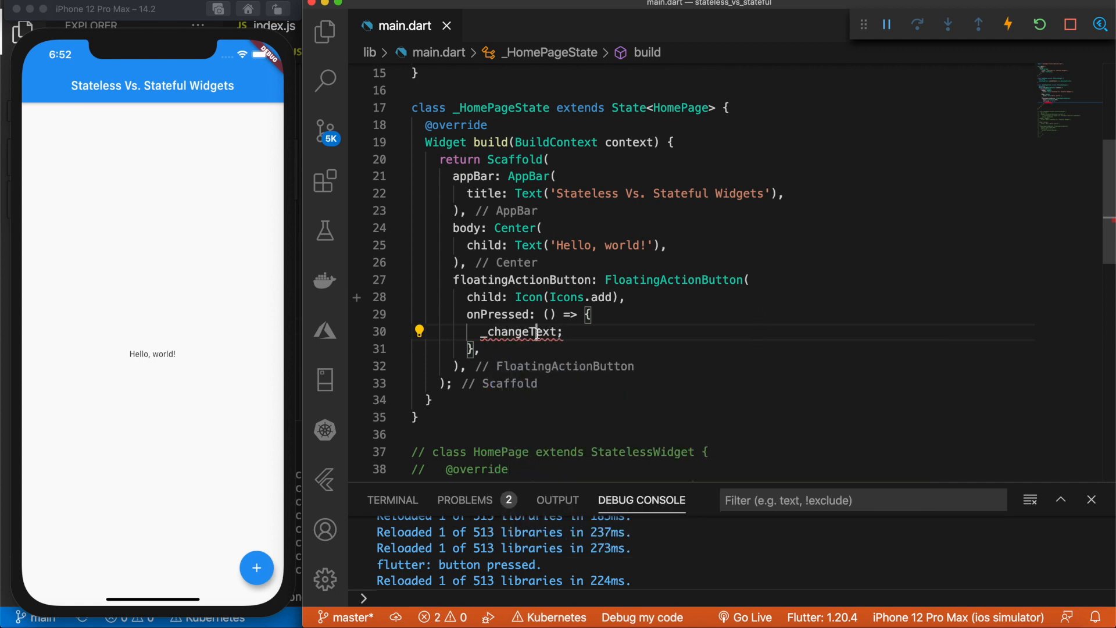
# Step: Call _changeText; inside the onPressed handler
pyautogui.doubleClick(537, 332)
pyautogui.click(586, 335)
pyautogui.scroll(-3, 545, 319)
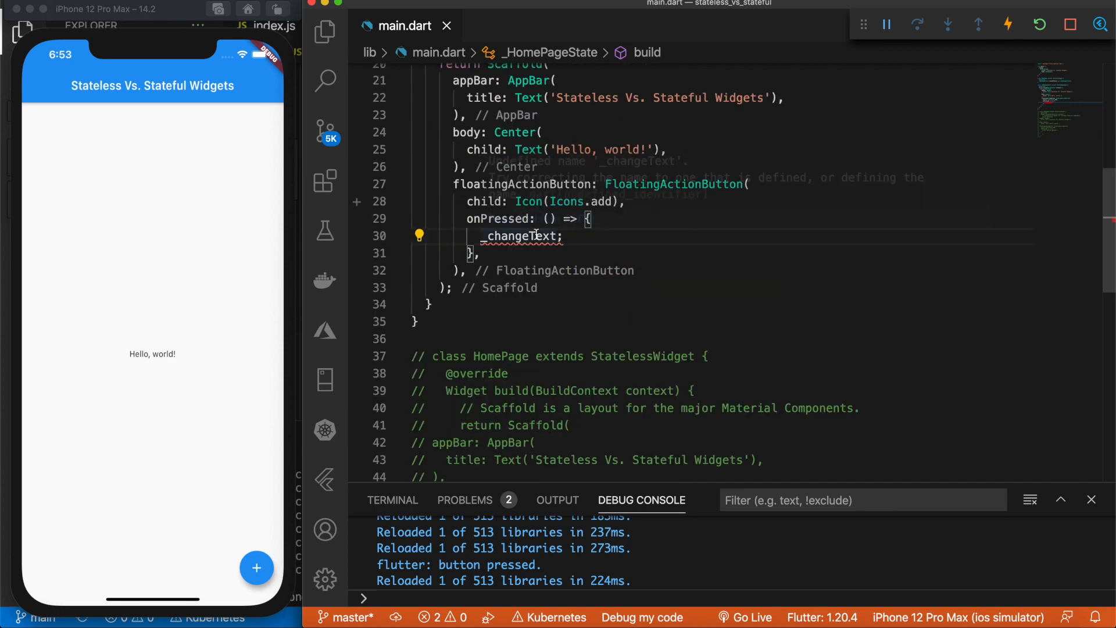
pyautogui.scroll(3, 536, 233)
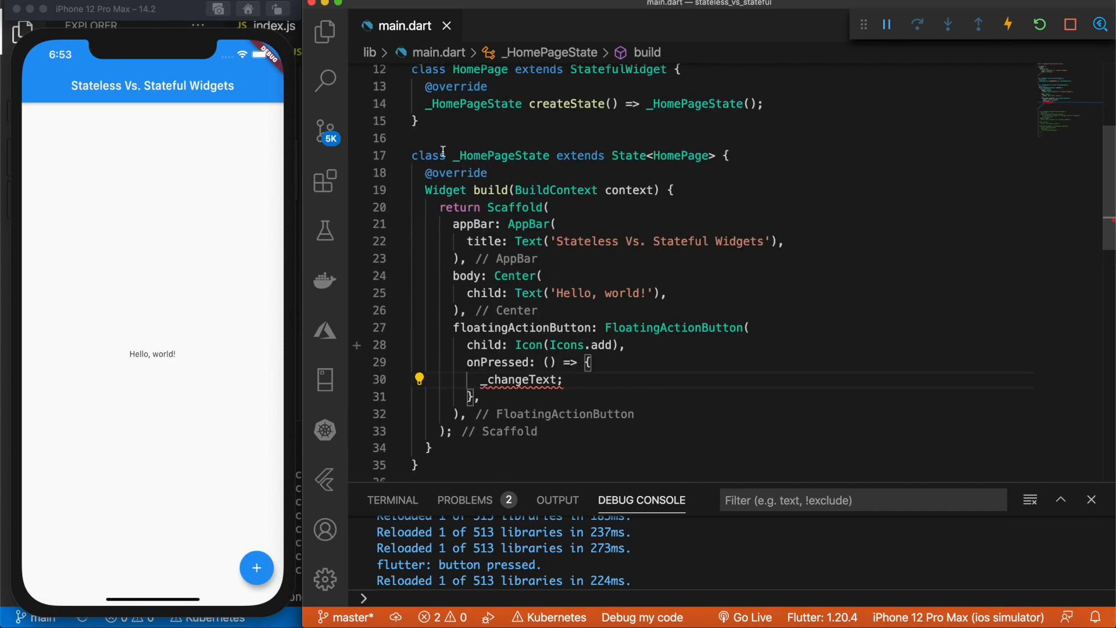
# Step: Declare String _text = 'Change me!'; at the top of _HomePageState
pyautogui.click(494, 158)
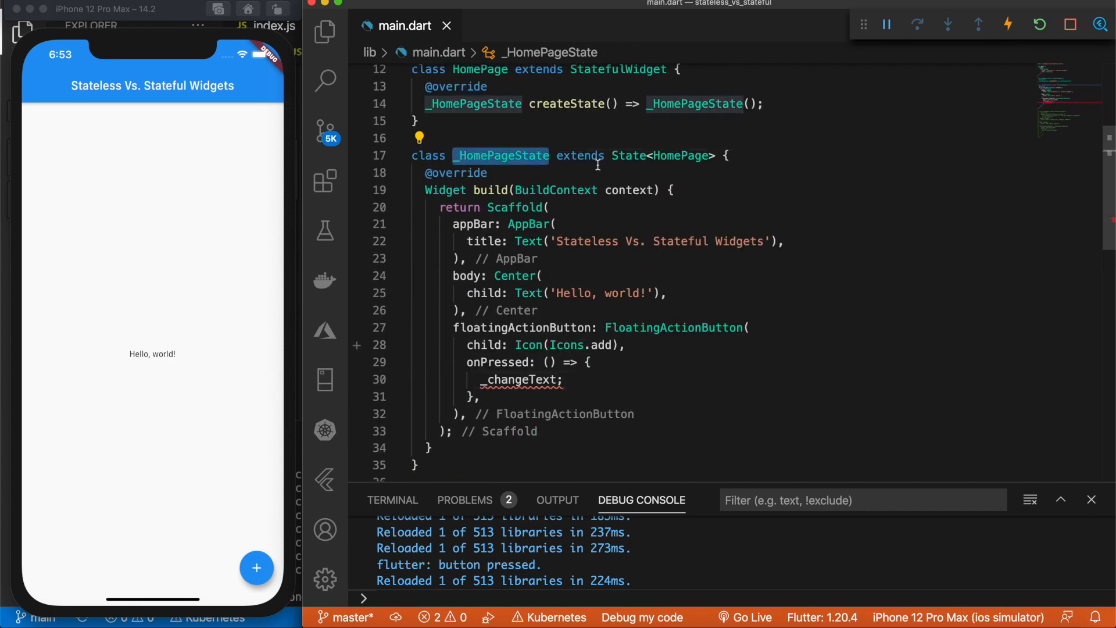
pyautogui.click(749, 156)
pyautogui.press('Return')
pyautogui.press('Return')
pyautogui.press('Return')
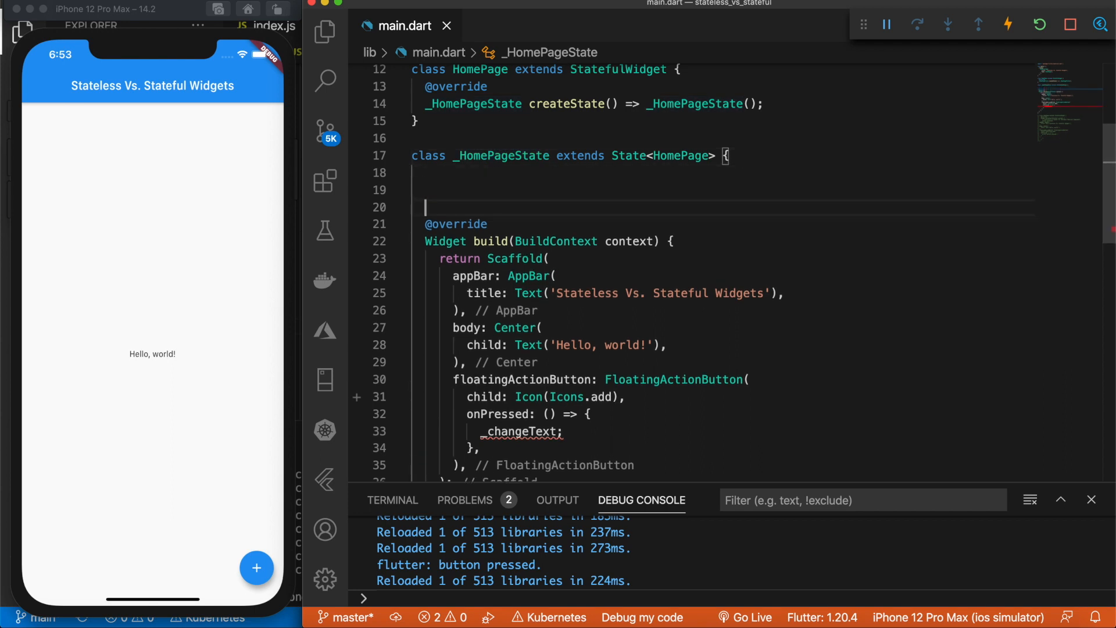
pyautogui.press('Up')
pyautogui.write('S')
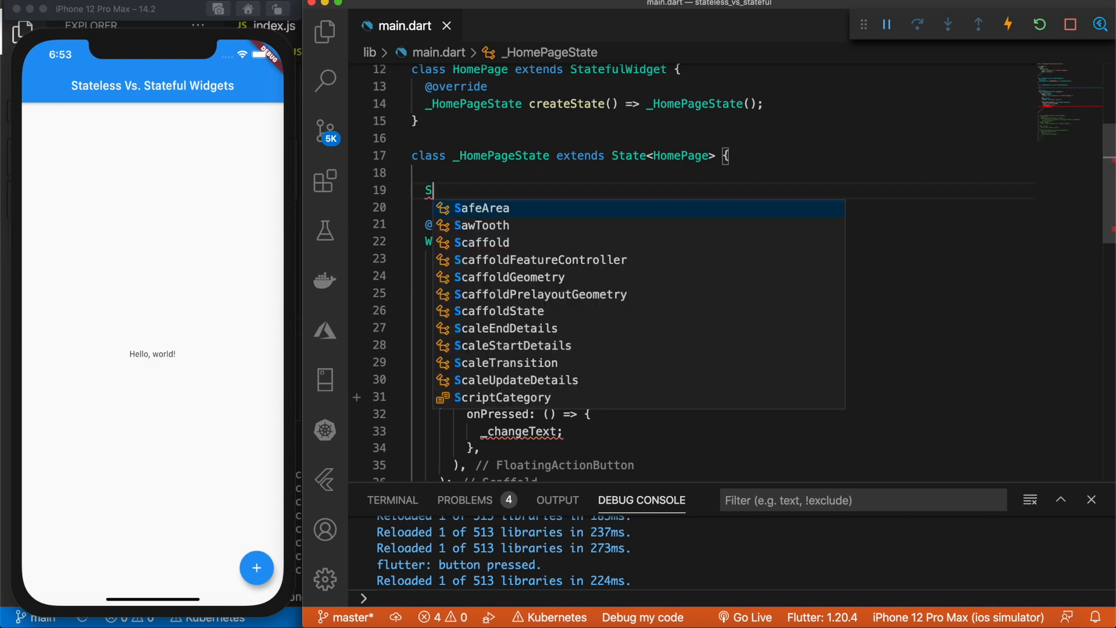
pyautogui.write('tring _text')
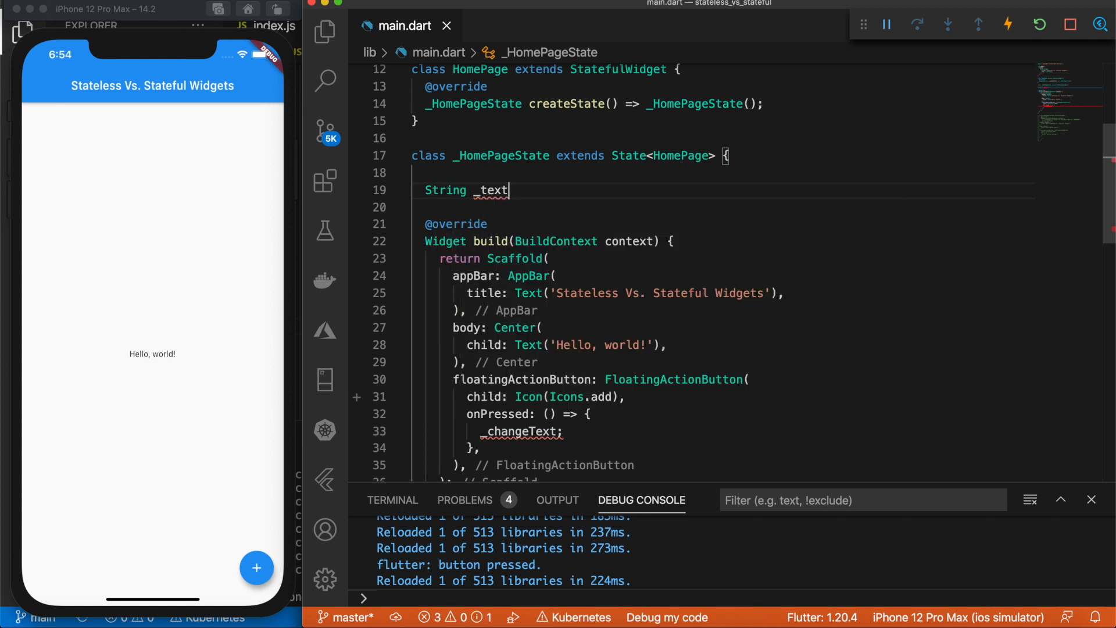
pyautogui.write(" = '")
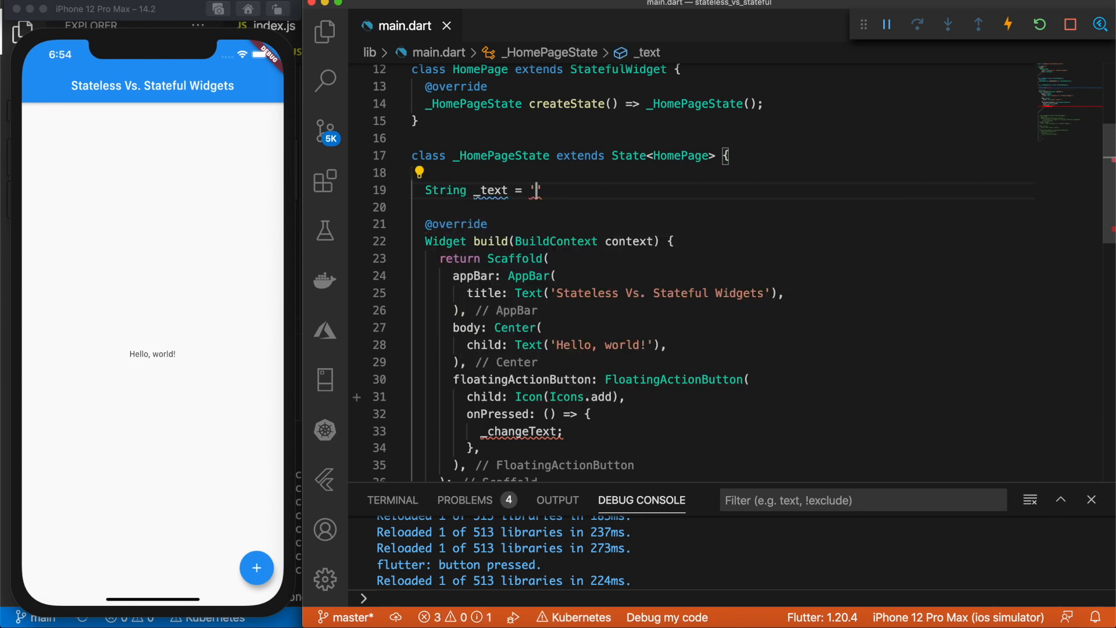
pyautogui.write('Change ')
pyautogui.write('me!')
pyautogui.press('Right')
pyautogui.write(';')
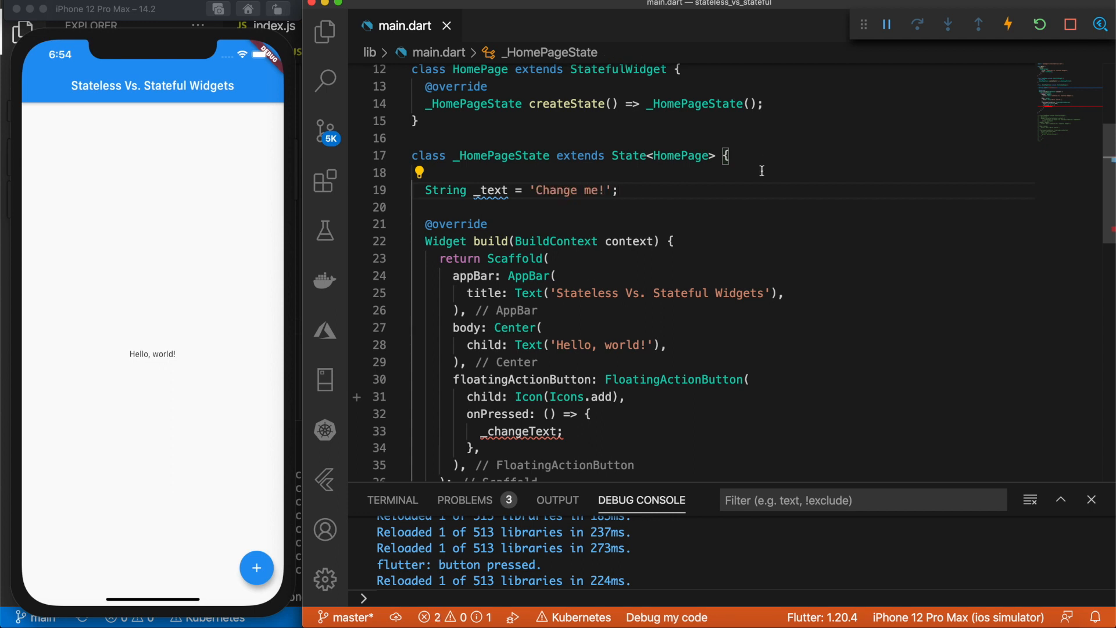
pyautogui.scroll(-3, 665, 297)
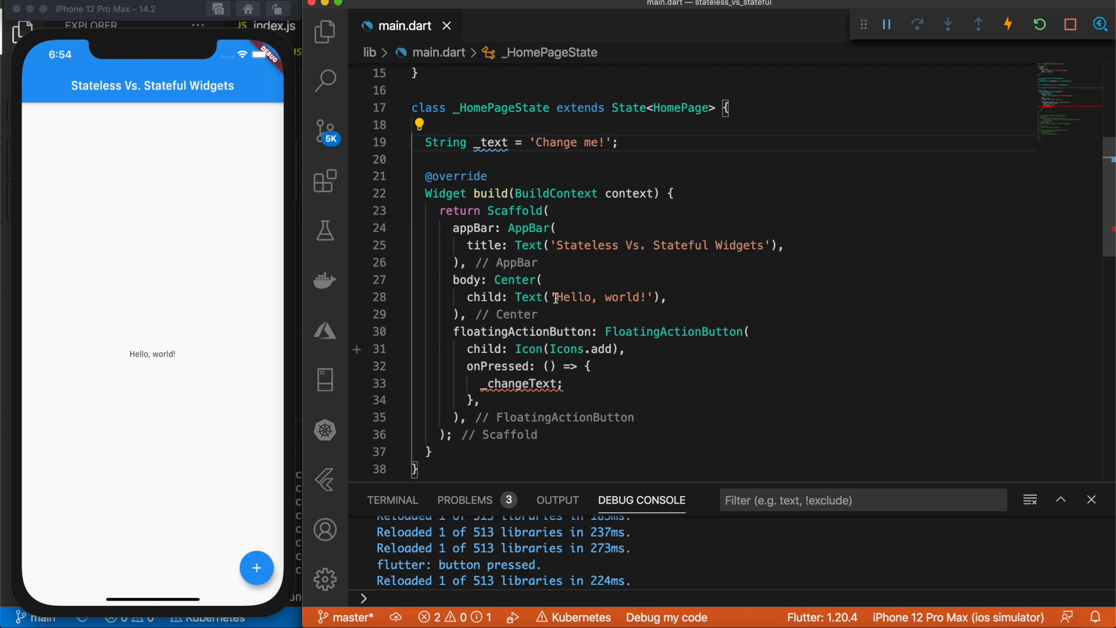
pyautogui.moveTo(550, 296); pyautogui.dragTo(654, 297)
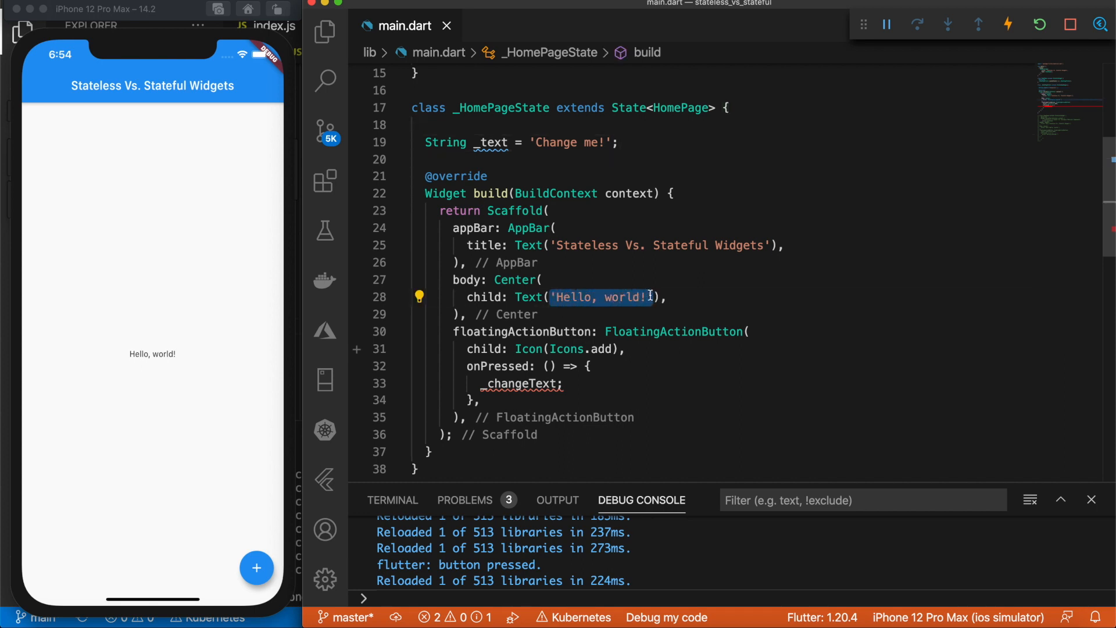
pyautogui.write('_t')
# Step: Show _text in the body Text, temporarily commenting out _changeText to hot reload
pyautogui.press('Return')
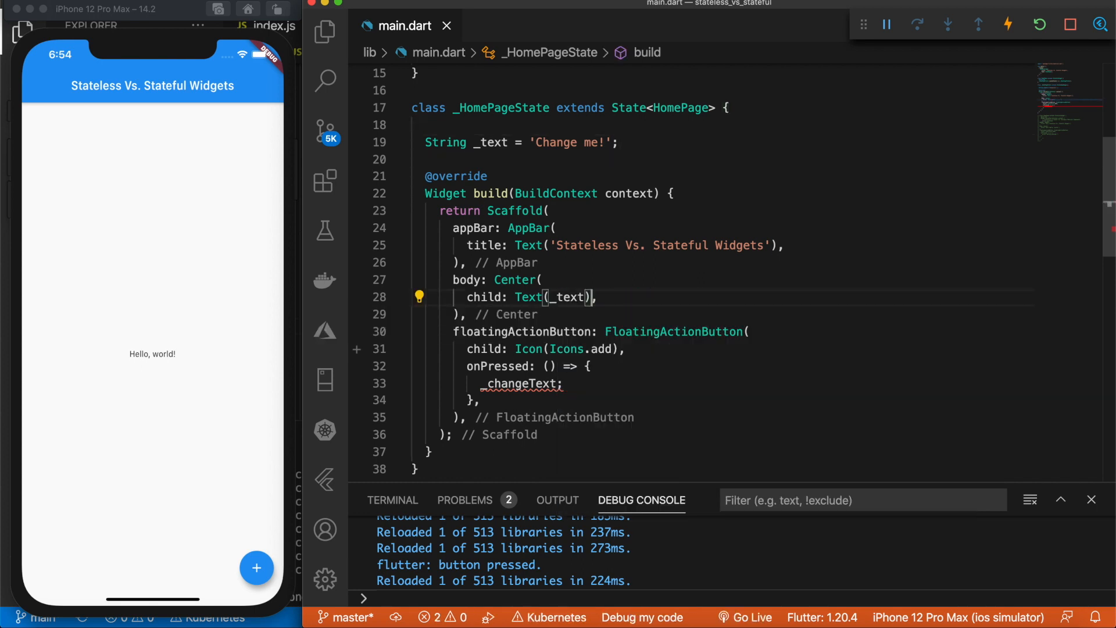
pyautogui.press('End')
pyautogui.click(549, 384)
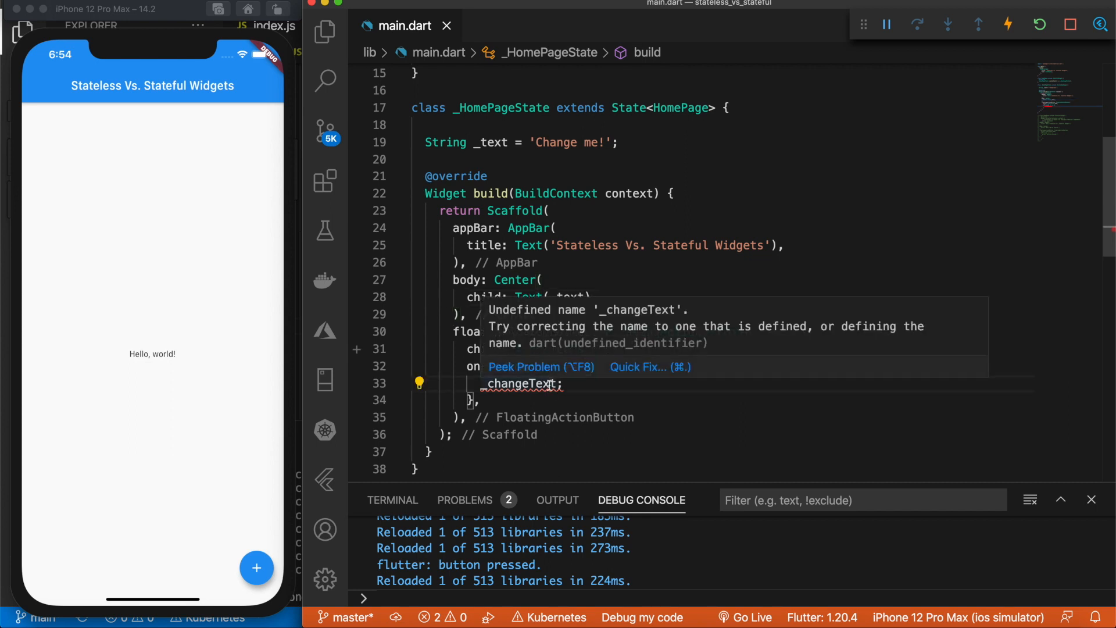
pyautogui.hotkey('ctrl', '/')
pyautogui.press('super+s')
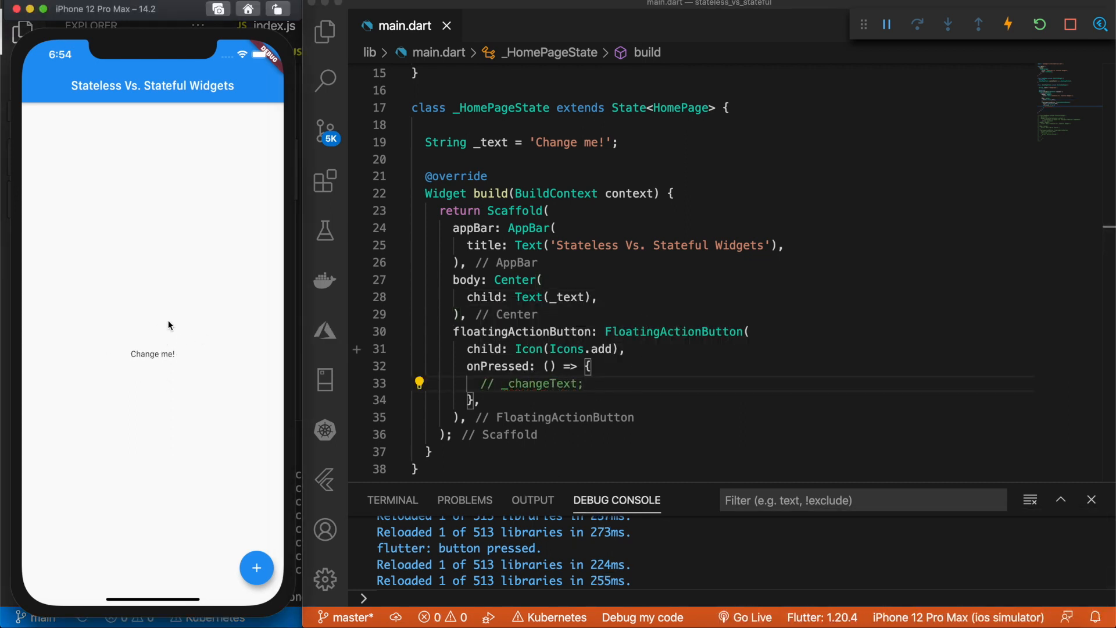
pyautogui.click(651, 385)
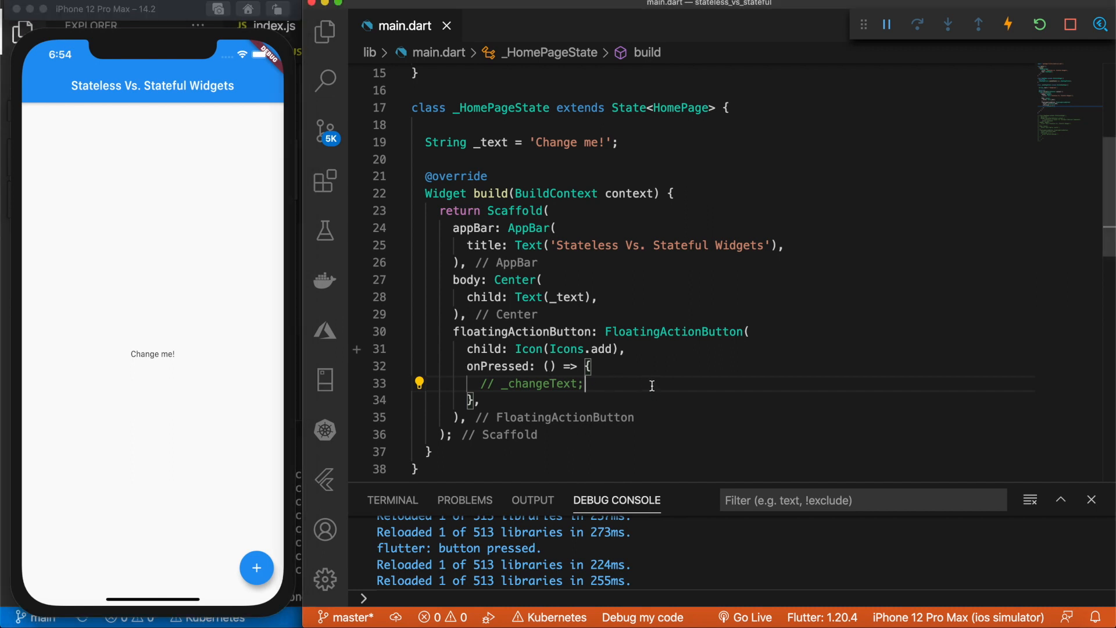
pyautogui.hotkey('ctrl', '/')
# Step: Add an empty void _changeText() method below the _text field in _HomePageState
pyautogui.click(634, 147)
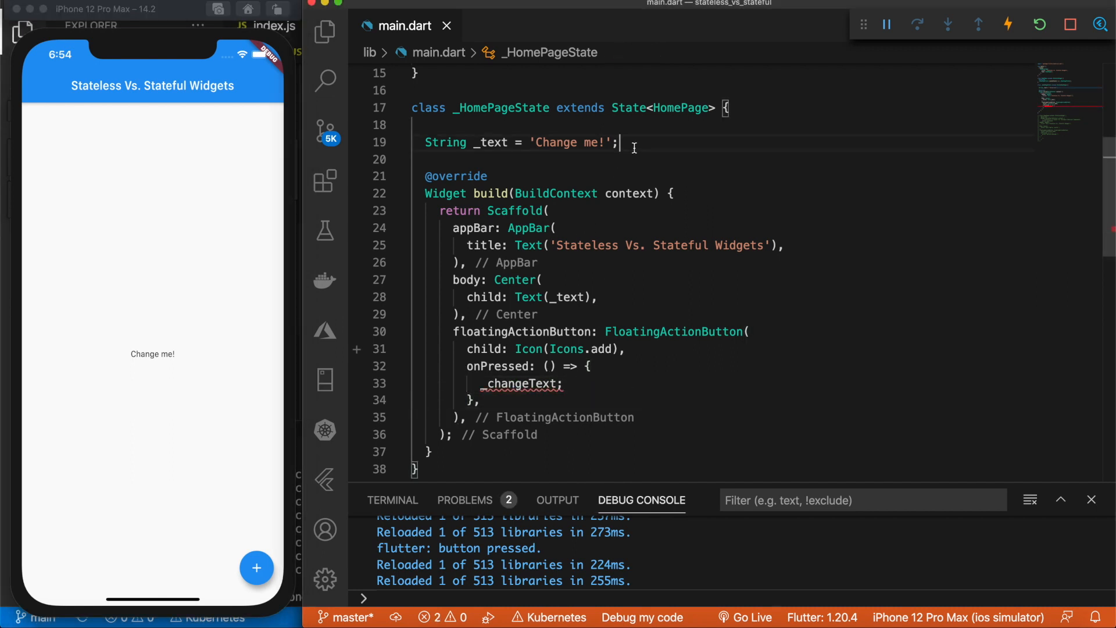
pyautogui.press('Return')
pyautogui.press('Return')
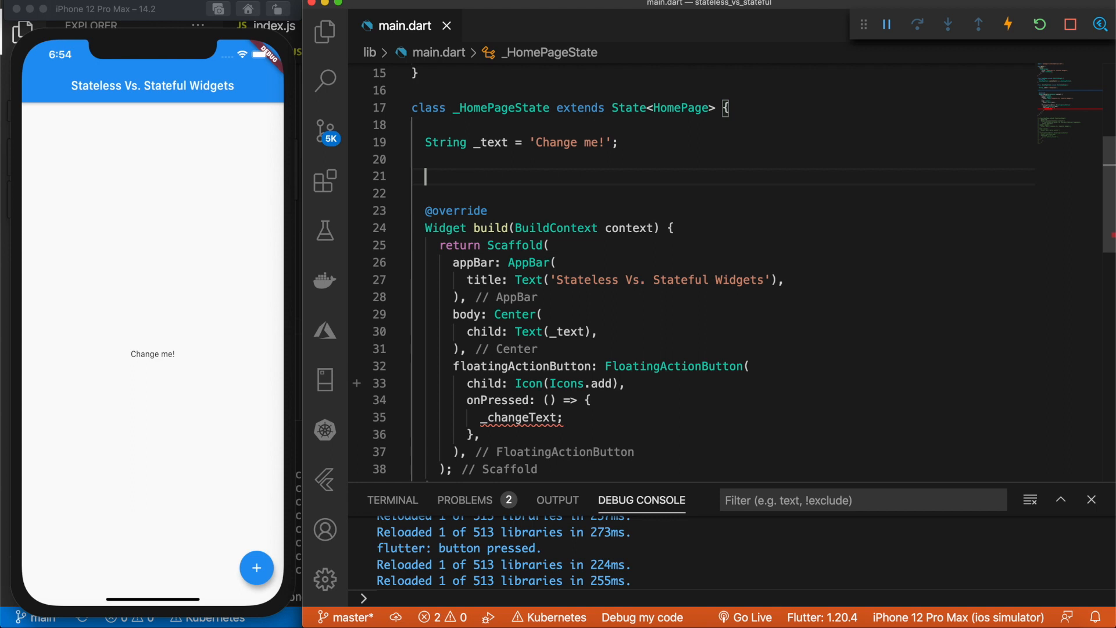
pyautogui.write('vo')
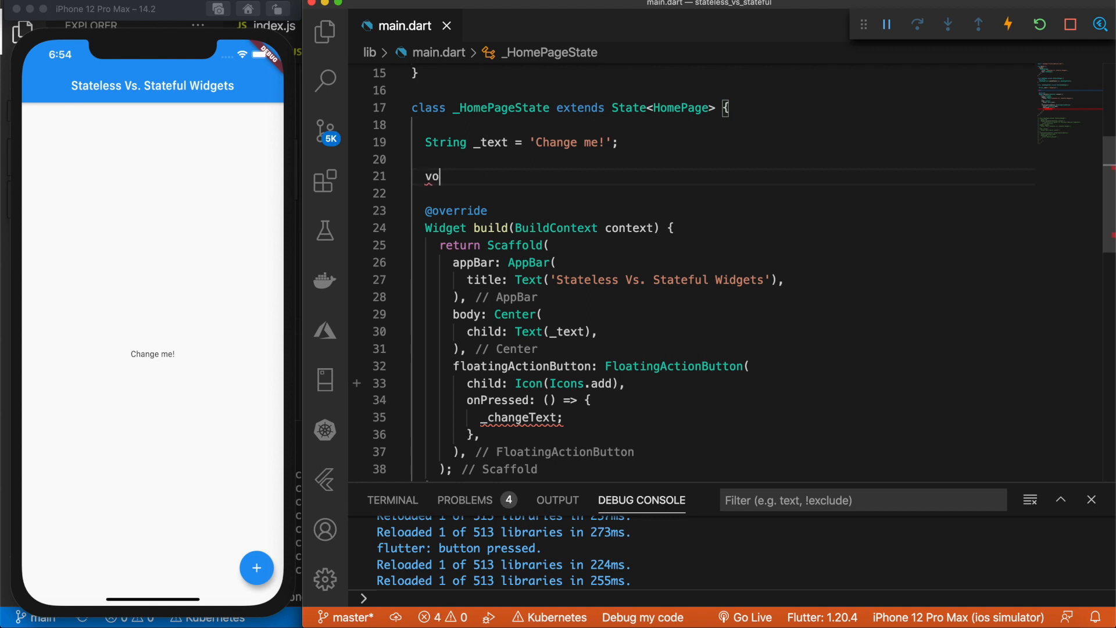
pyautogui.write('id ')
pyautogui.write('_')
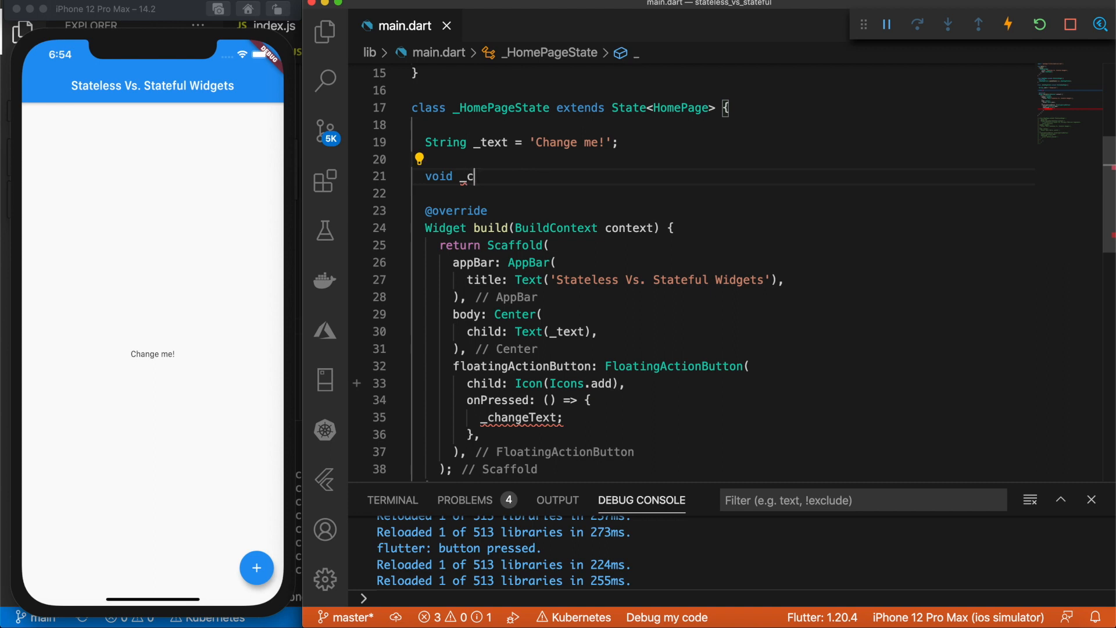
pyautogui.write('changeText')
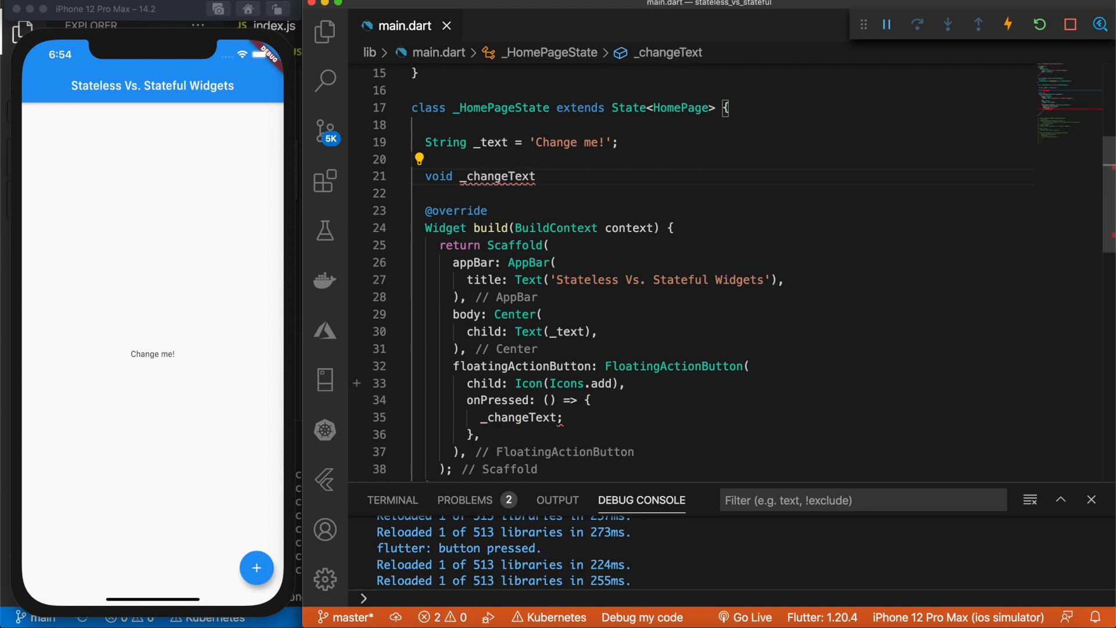
pyautogui.write('() {')
pyautogui.press('Return')
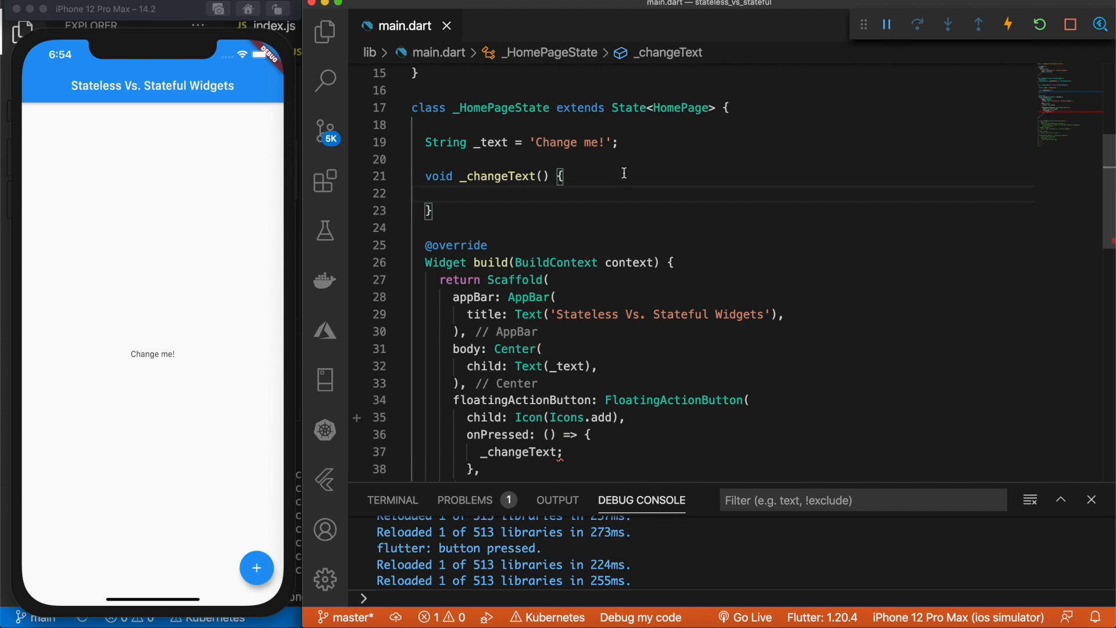
pyautogui.scroll(3, 610, 210)
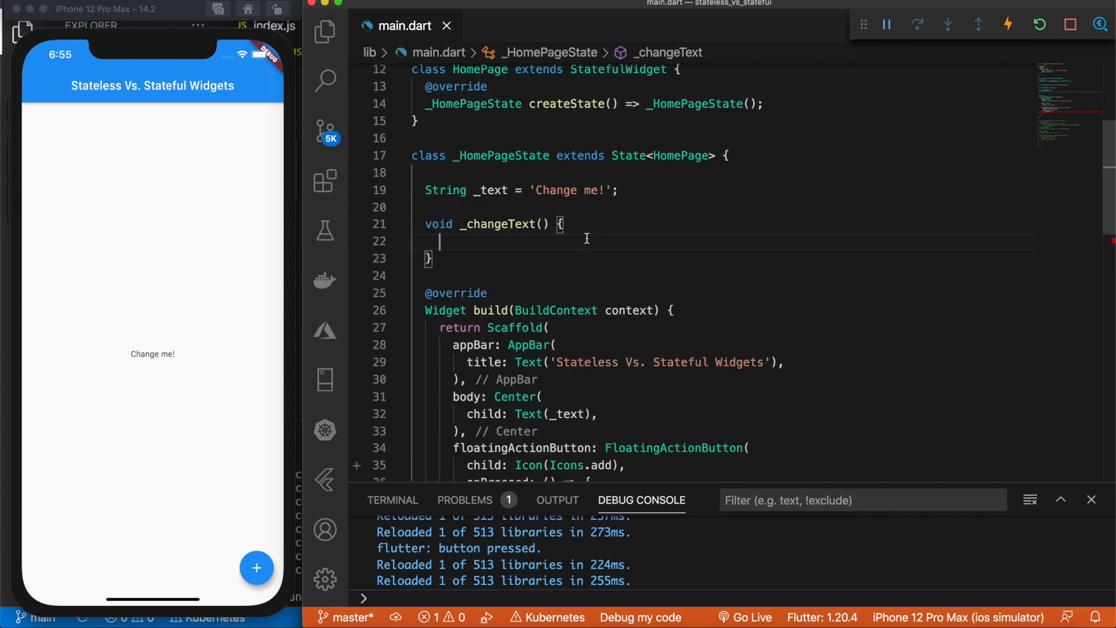
pyautogui.write('s')
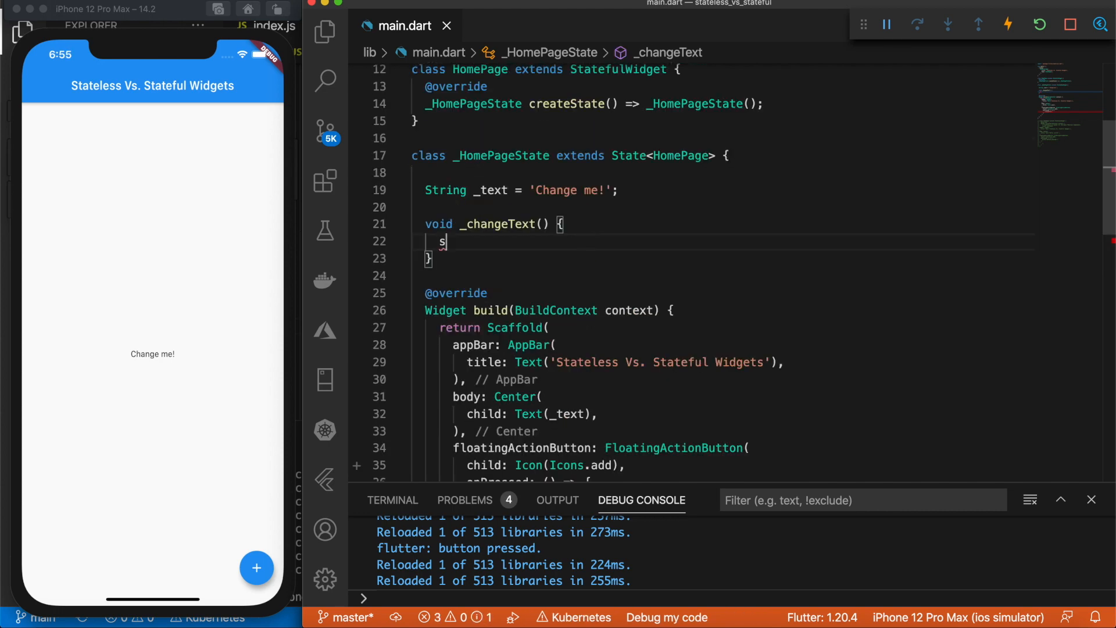
pyautogui.write('e')
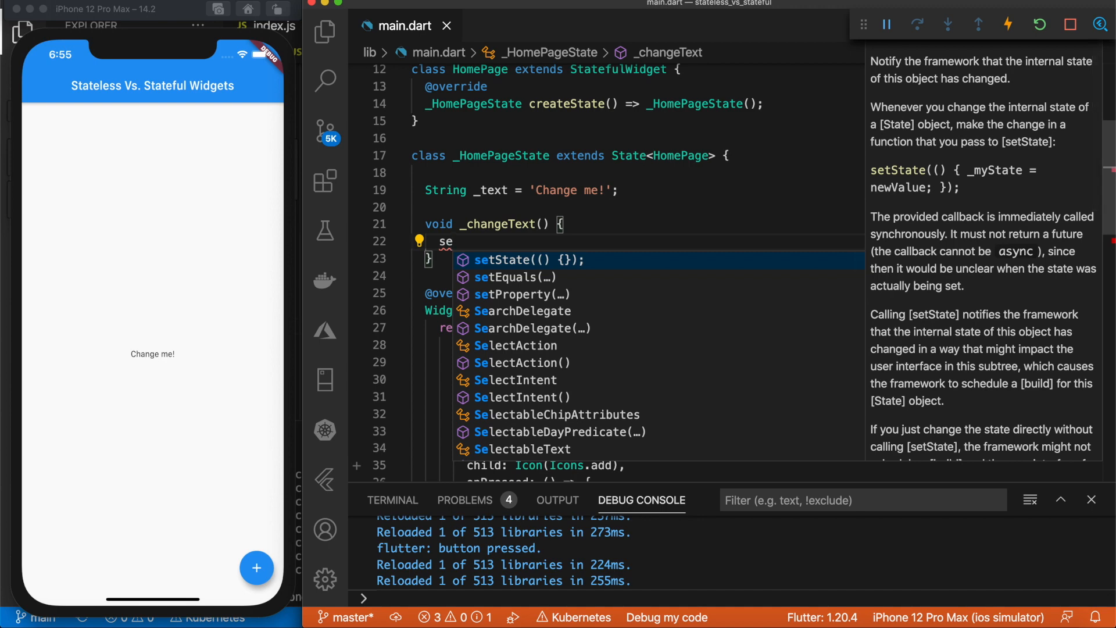
# Step: Insert an empty setState(() { }) call inside _changeText and position the caret in its callback
pyautogui.press('Return')
pyautogui.hotkey('ctrl', 'space')
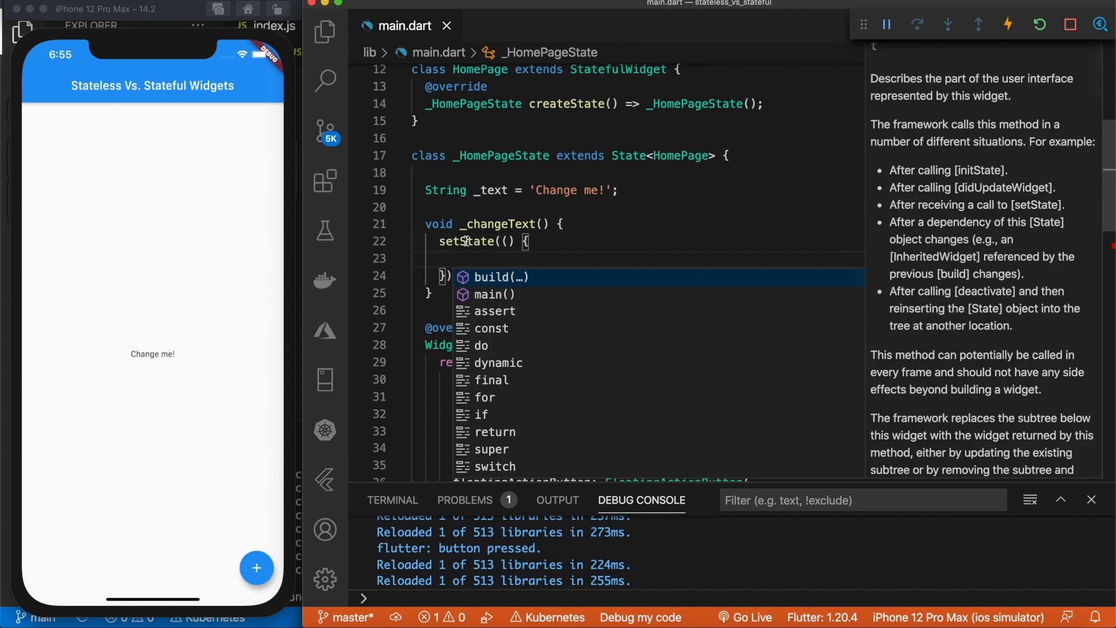
pyautogui.click(526, 256)
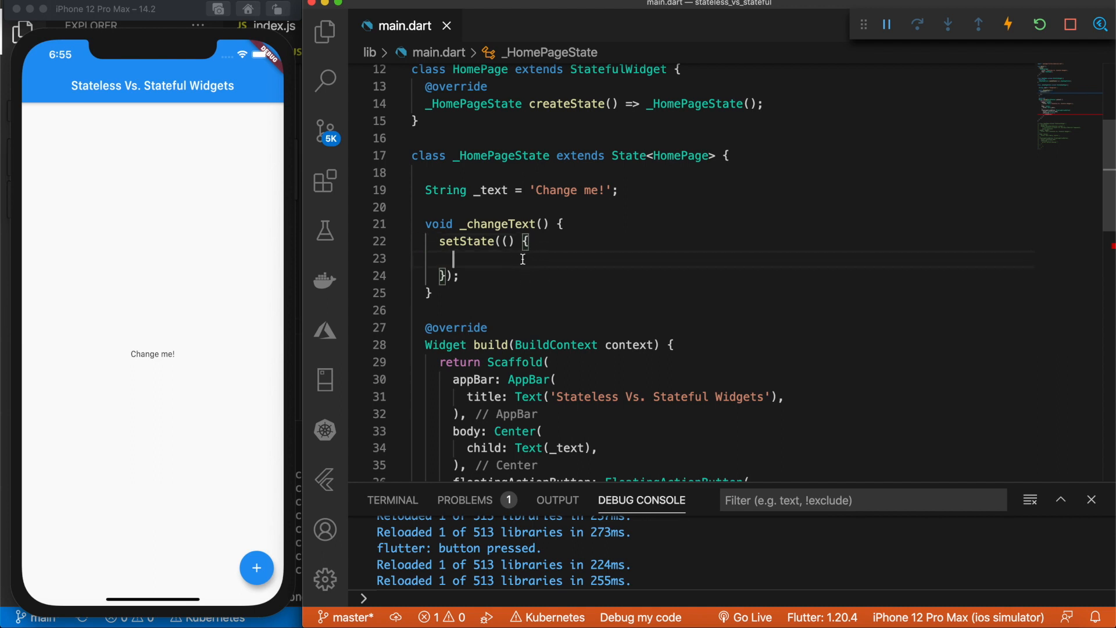
pyautogui.scroll(-3, 526, 256)
pyautogui.doubleClick(488, 176)
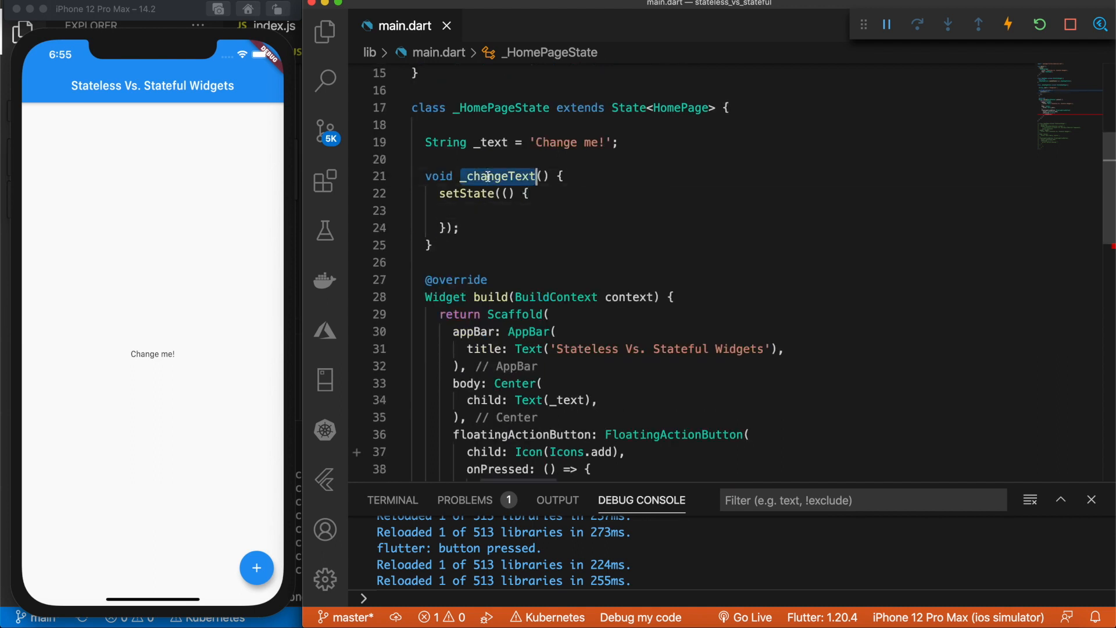
pyautogui.click(488, 214)
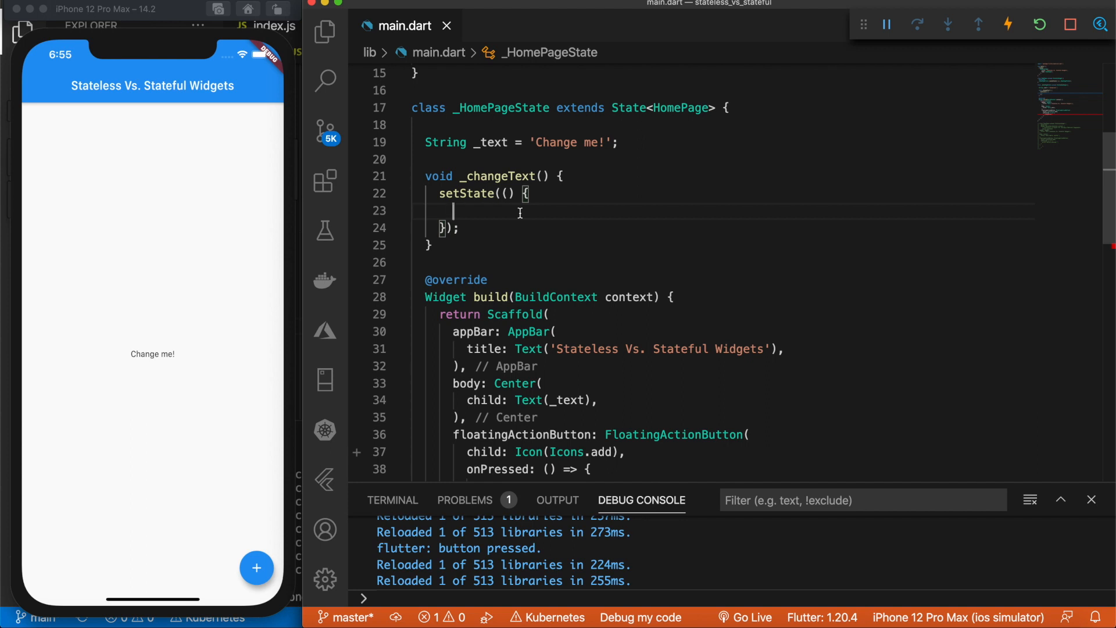
pyautogui.write('_')
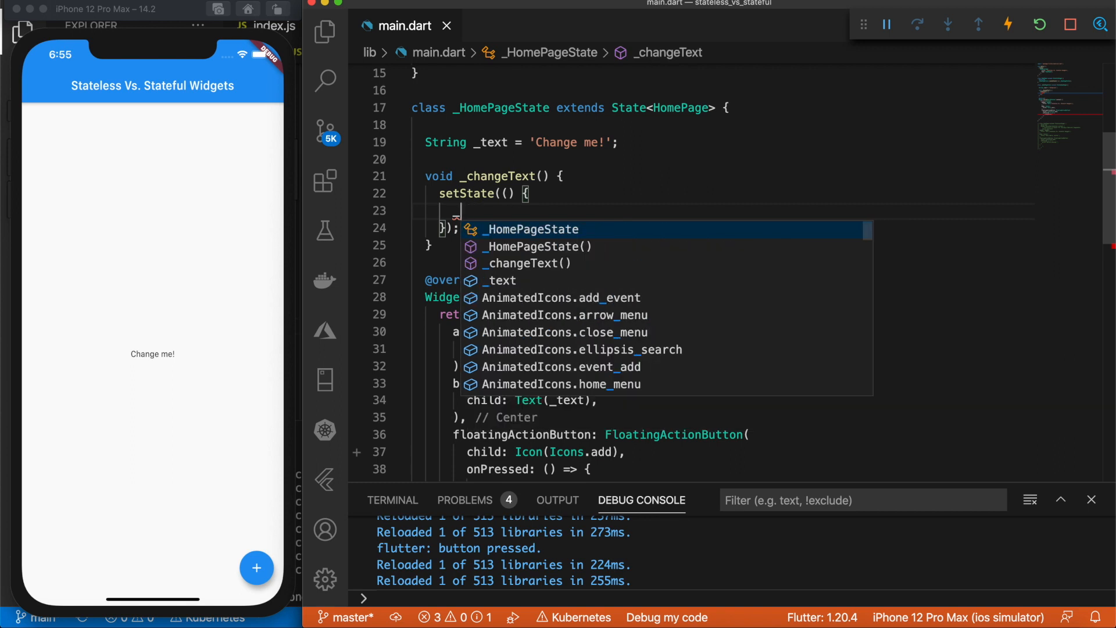
pyautogui.write('t')
# Step: Assign _text = 'I am new text' inside the setState callback
pyautogui.press('Return')
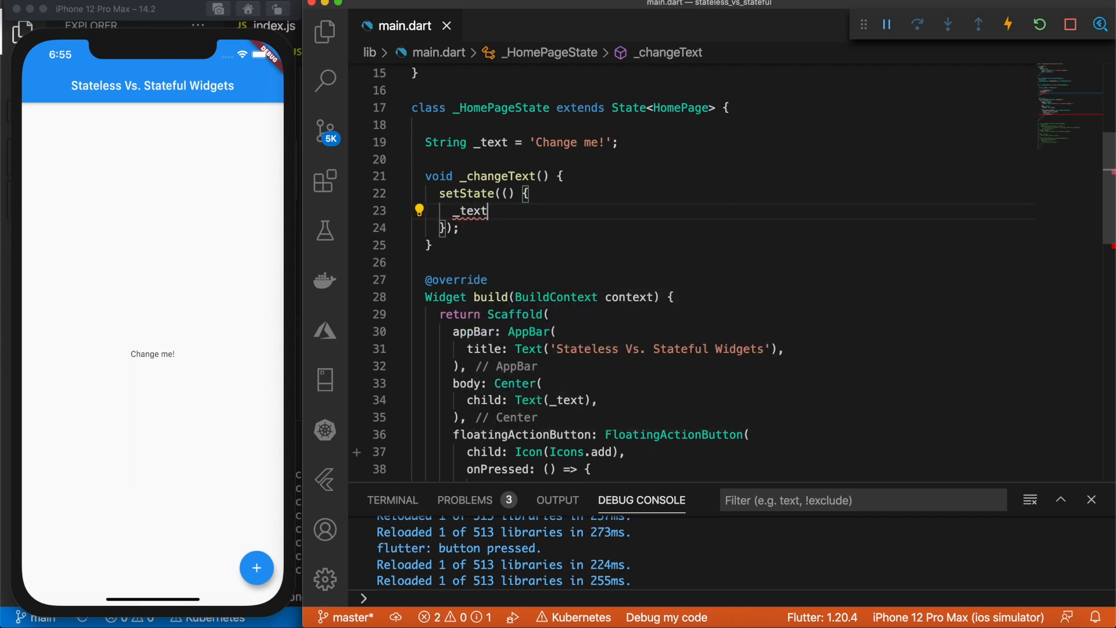
pyautogui.write("= '")
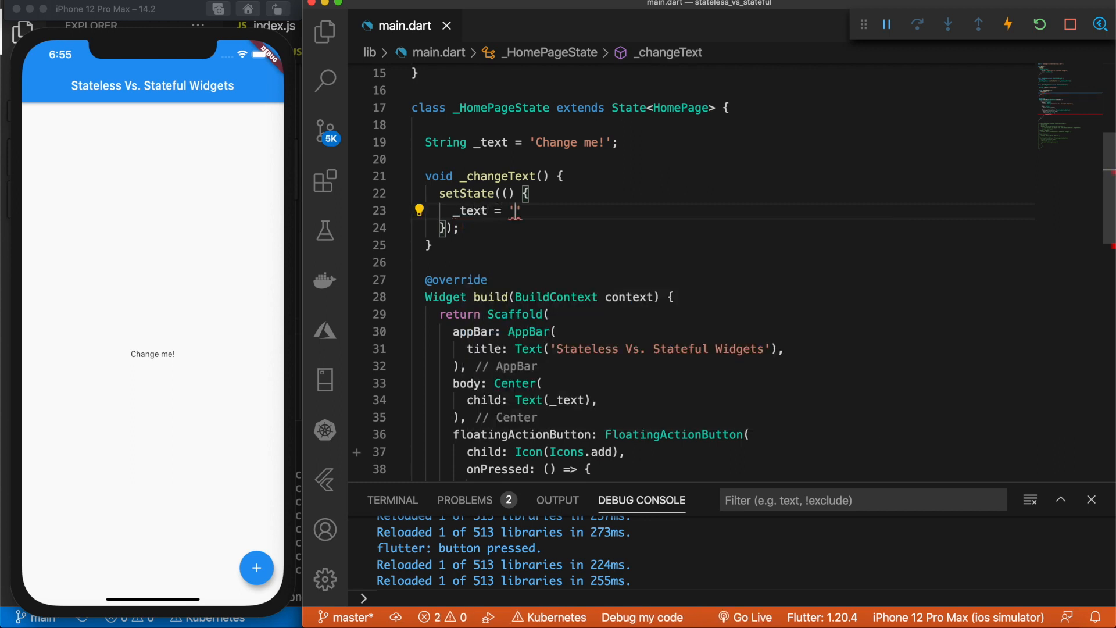
pyautogui.write('I am ')
pyautogui.write('new text')
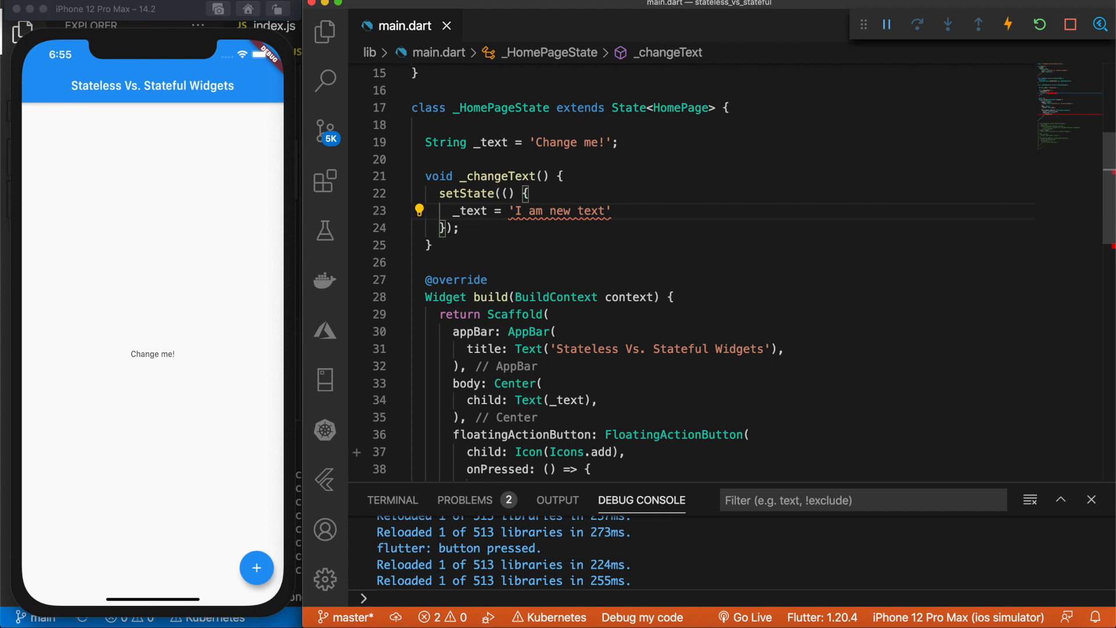
pyautogui.press('End')
pyautogui.write(';')
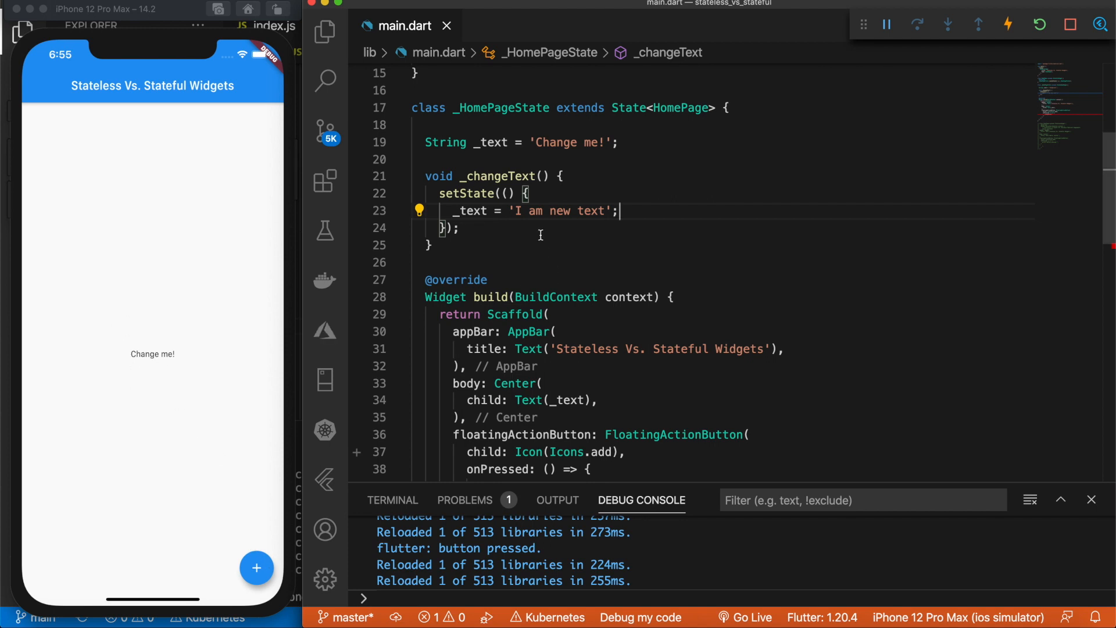
pyautogui.moveTo(513, 211); pyautogui.dragTo(615, 210)
pyautogui.scroll(-3, 563, 261)
pyautogui.scroll(-3, 564, 225)
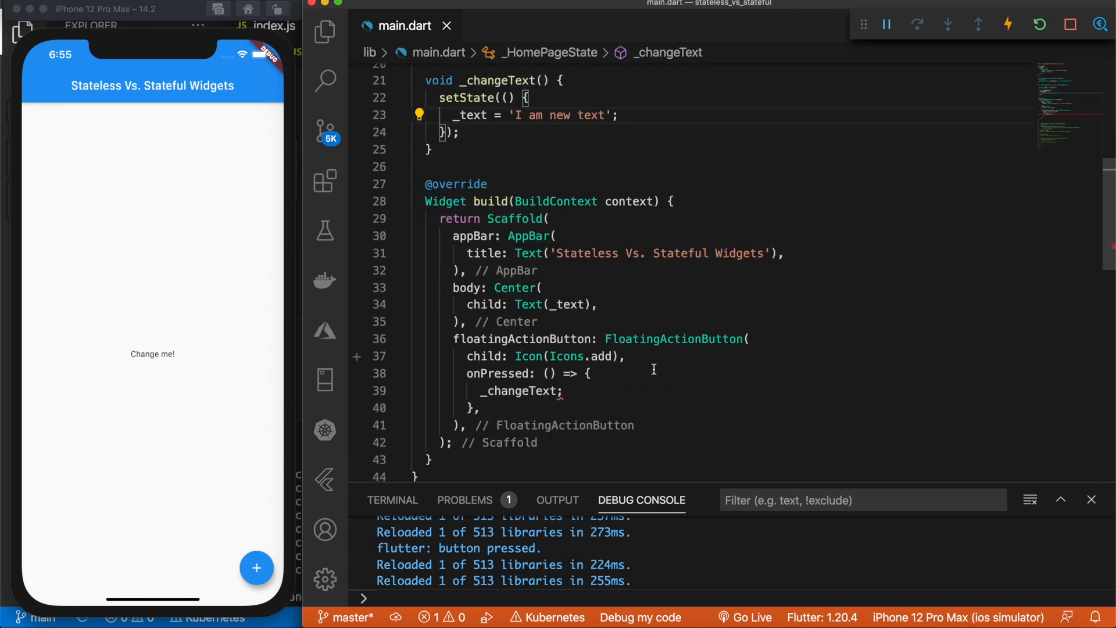
# Step: Remove the stray semicolon after _changeText, save to hot reload and restart the app
pyautogui.click(571, 439)
pyautogui.press('BackSpace')
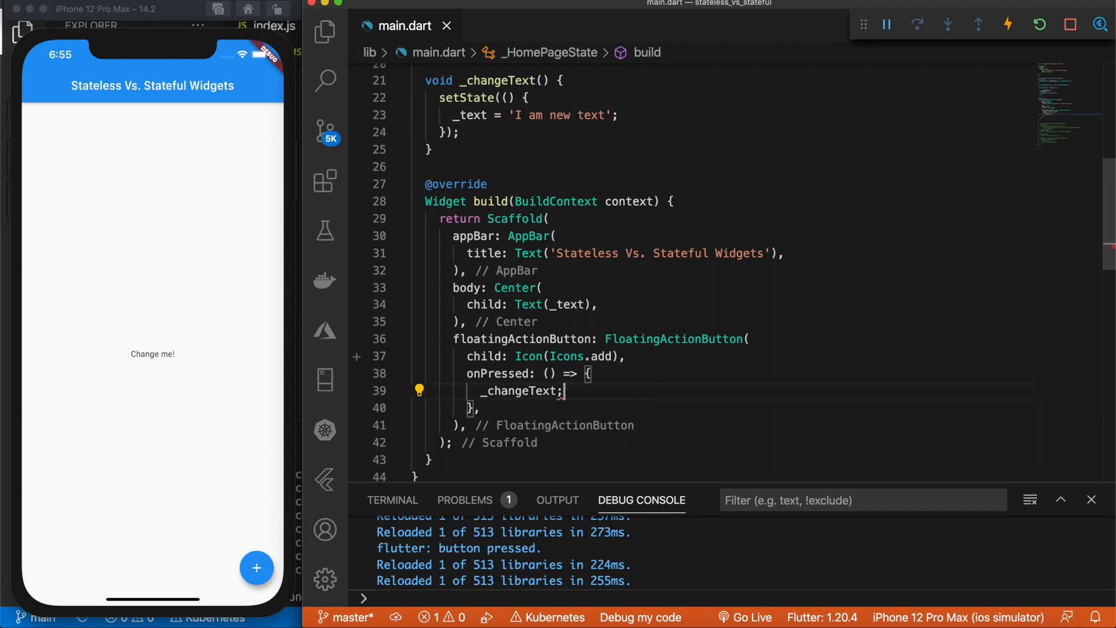
pyautogui.write(',')
pyautogui.hotkey('ctrl', 's')
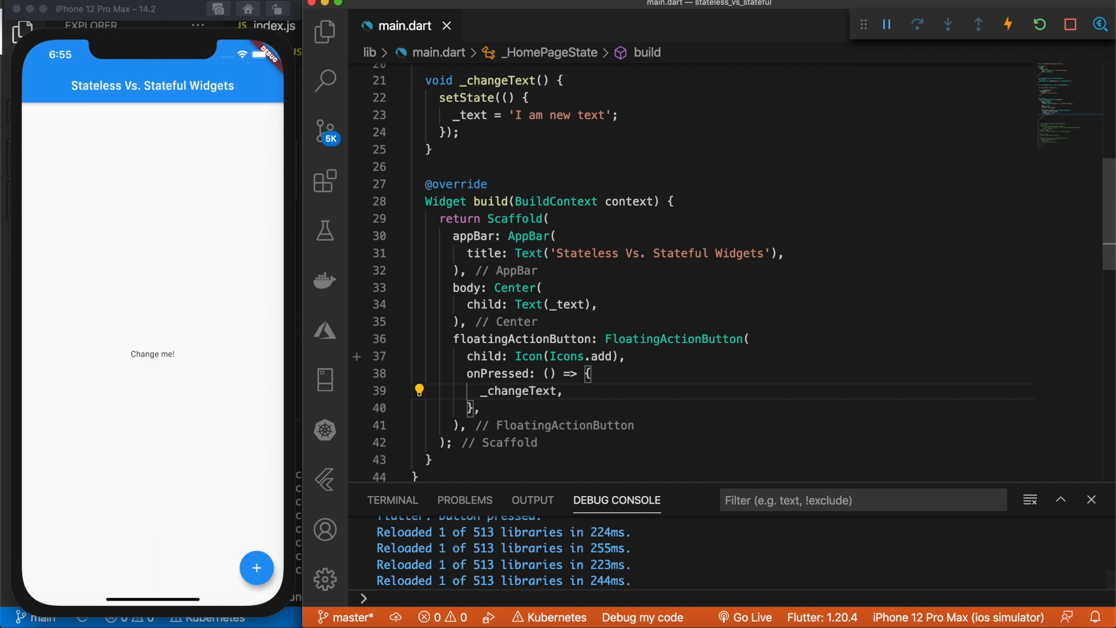
pyautogui.scroll(-3, 535, 361)
pyautogui.hotkey('ctrl', 'shift', 'F5')
# Step: Replace the onPressed arrow function with a direct _changeText() call and save
pyautogui.moveTo(480, 360); pyautogui.dragTo(541, 325)
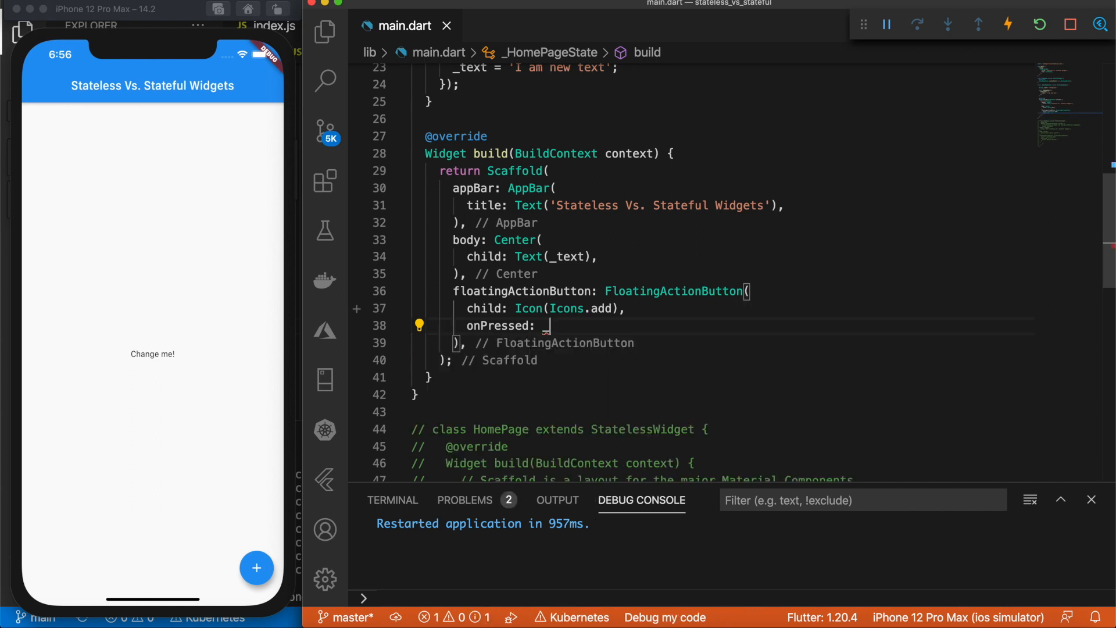
pyautogui.write('_ch')
pyautogui.press('Return')
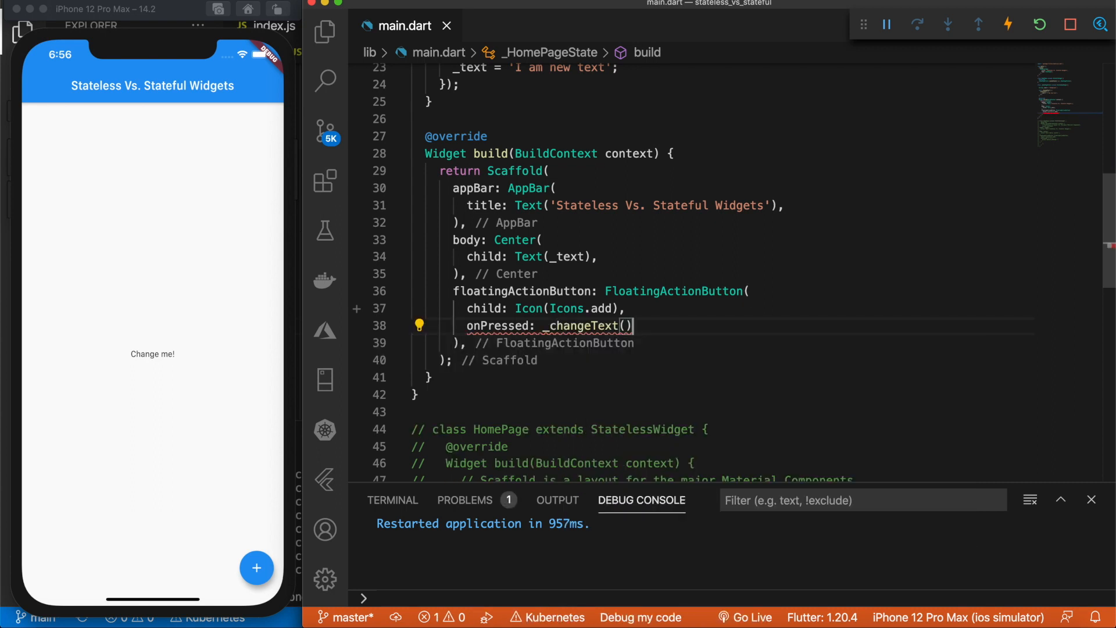
pyautogui.press('BackSpace')
pyautogui.press('BackSpace')
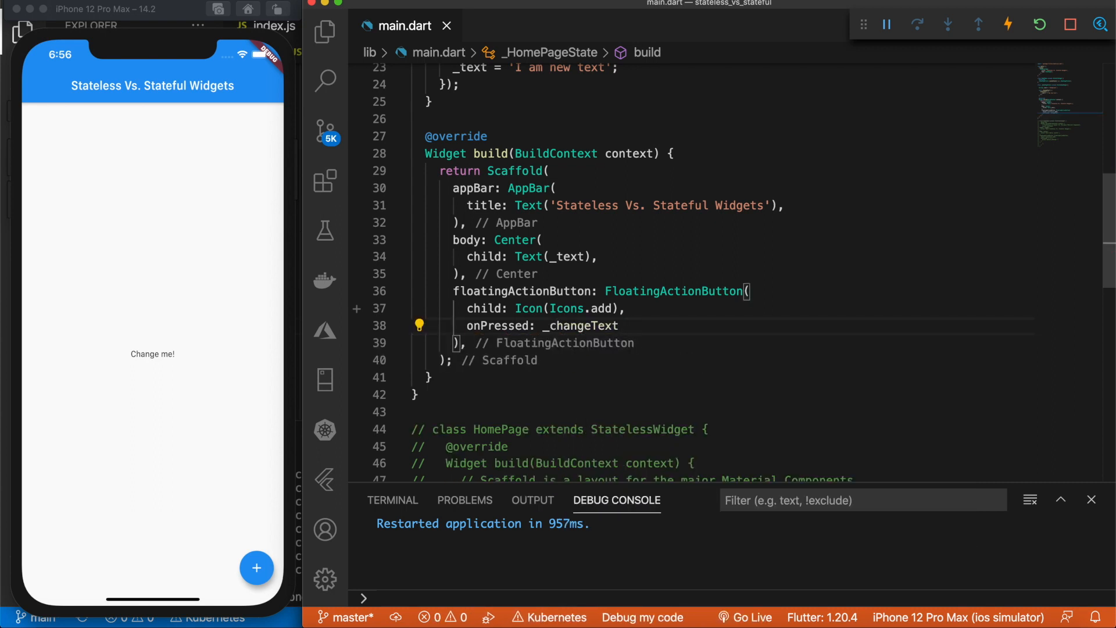
pyautogui.press('super+s')
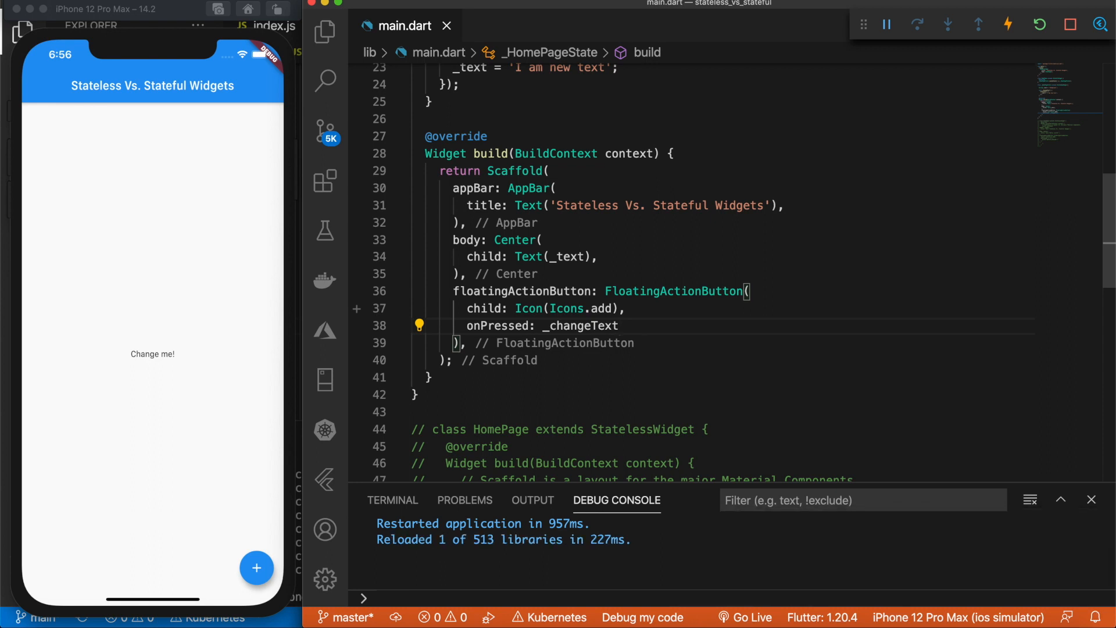
pyautogui.write('()')
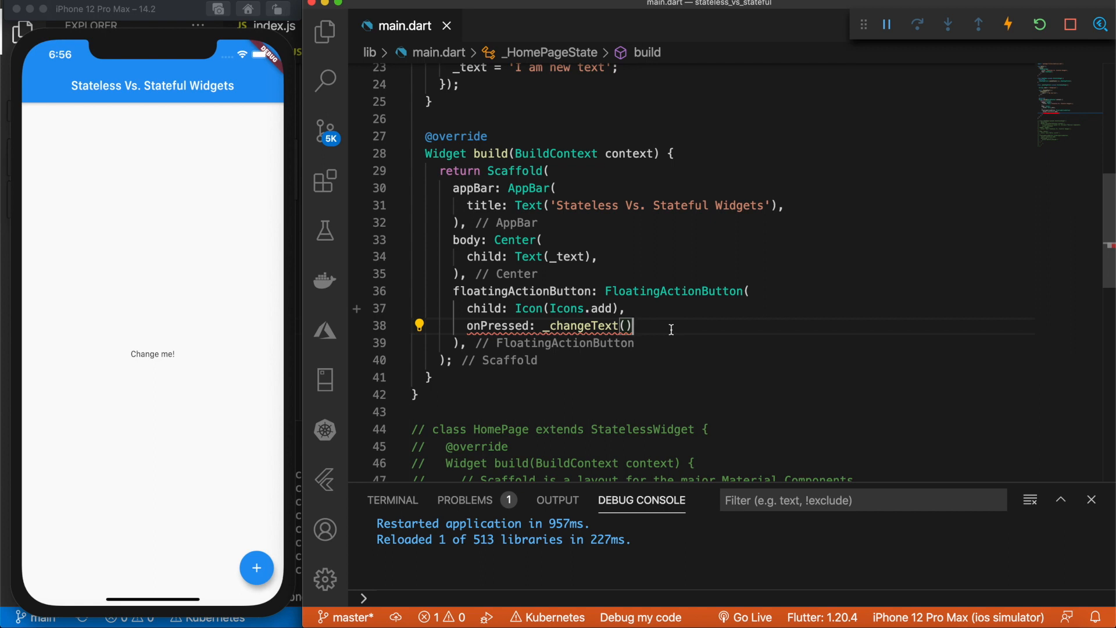
pyautogui.click(657, 326)
# Step: Pass _changeText to onPressed as a reference without parentheses and save to hot reload
pyautogui.click(481, 154)
pyautogui.click(441, 153)
pyautogui.press('End')
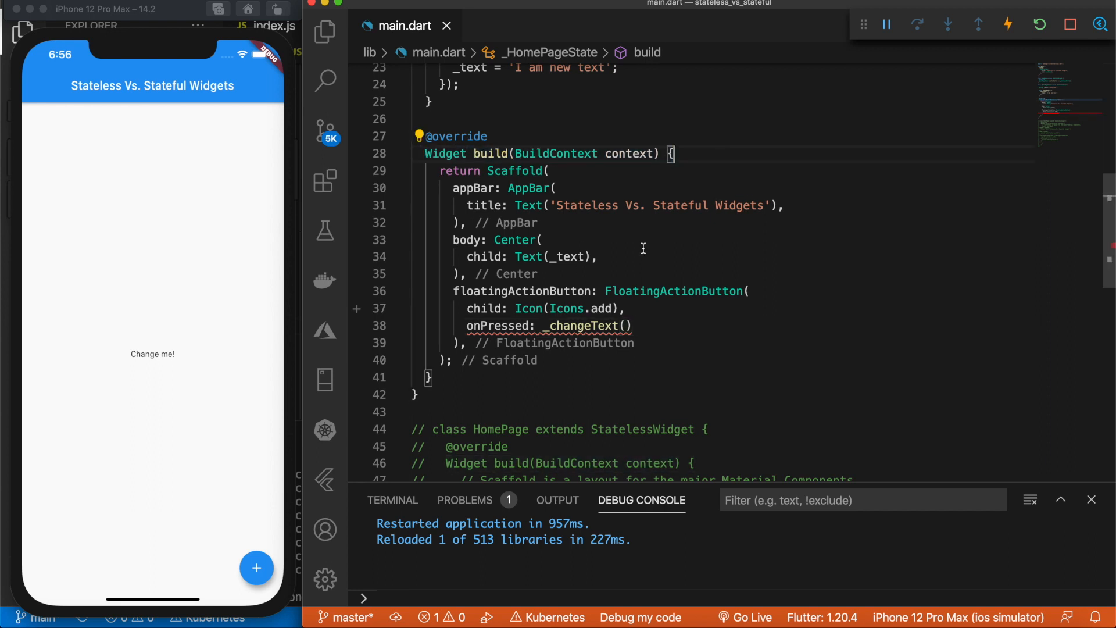
pyautogui.click(673, 330)
pyautogui.press('BackSpace')
pyautogui.press('BackSpace')
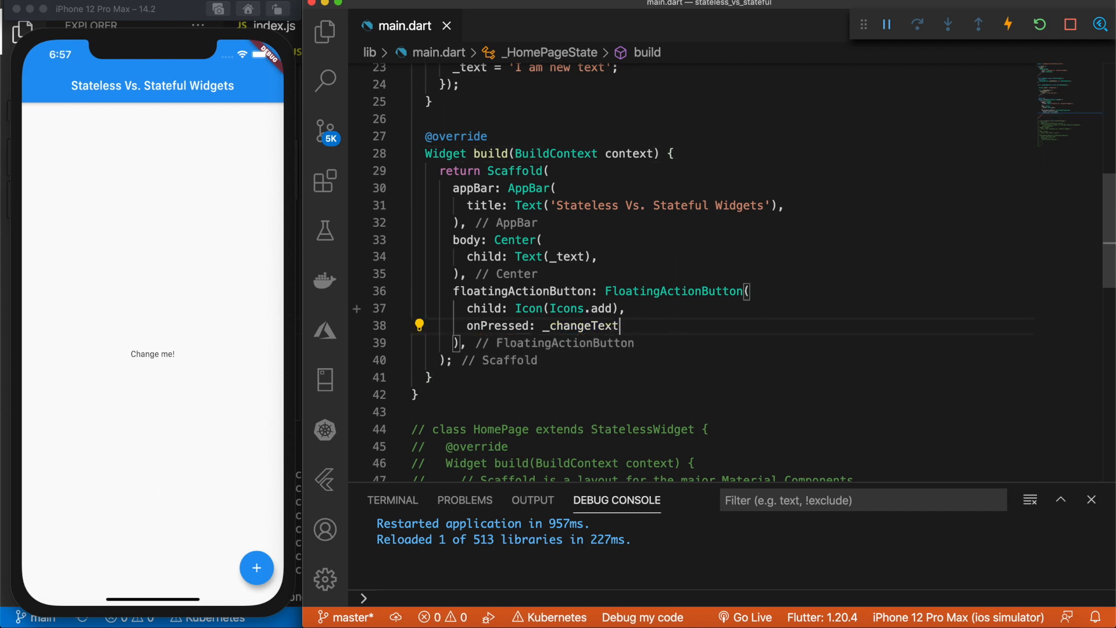
pyautogui.hotkey('ctrl', 's')
pyautogui.doubleClick(580, 325)
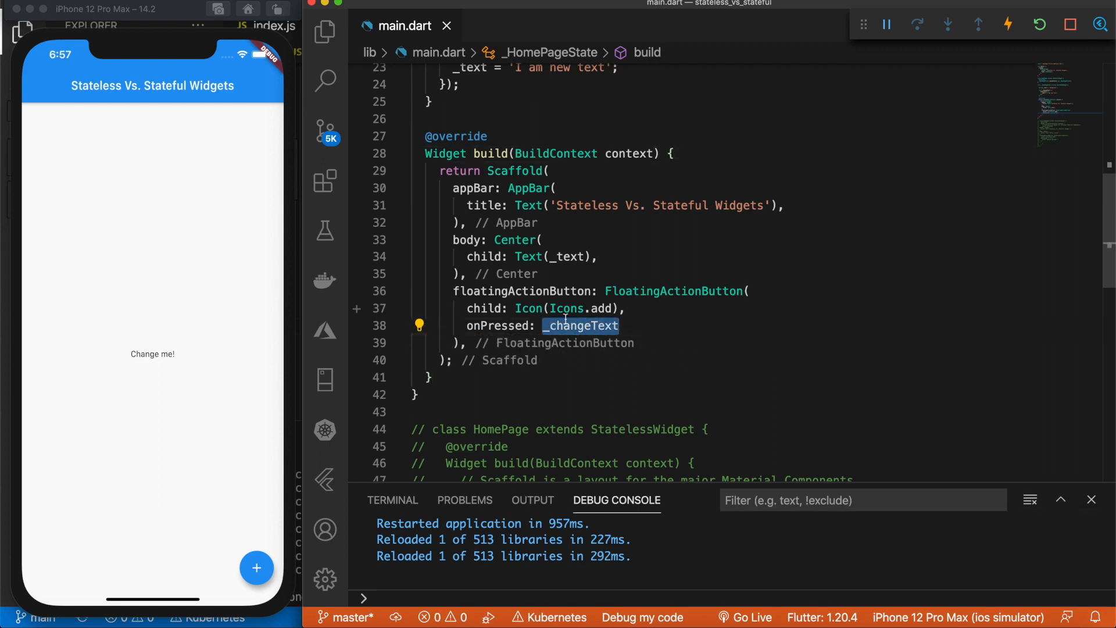
pyautogui.click(631, 325)
pyautogui.moveTo(500, 325)
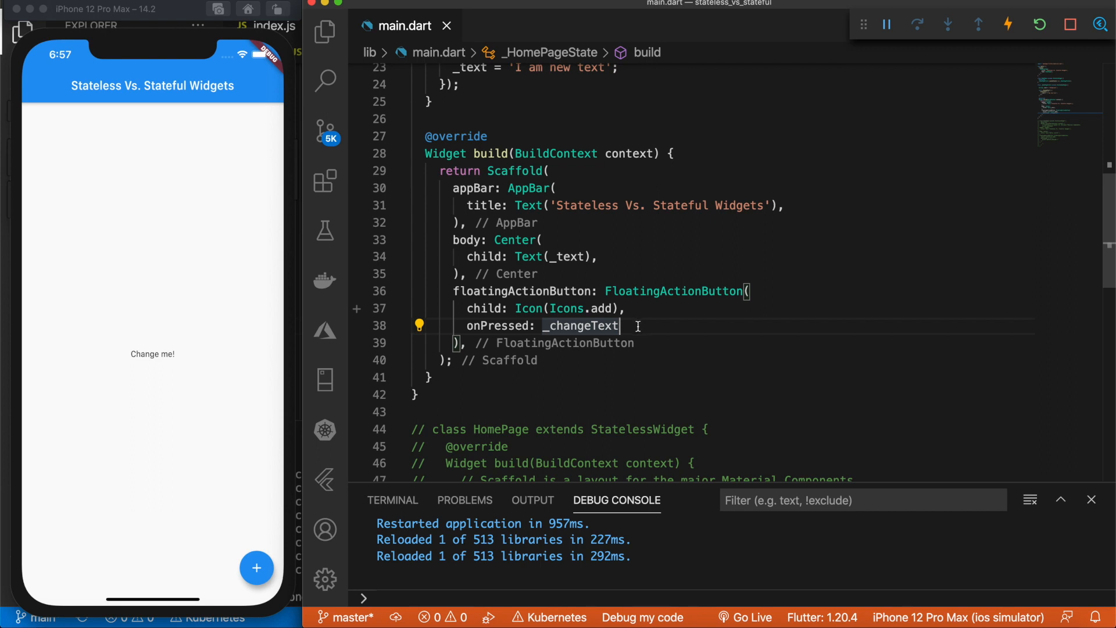
# Step: Tap the + floating action button in the simulator so the text becomes 'I am new text'
pyautogui.click(189, 295)
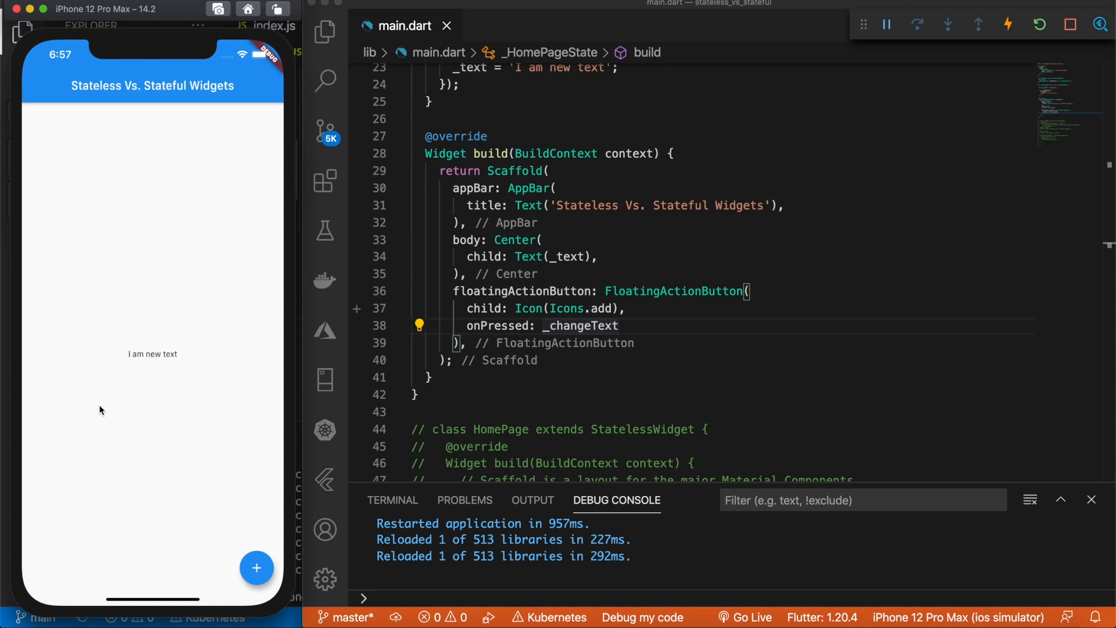
pyautogui.click(573, 397)
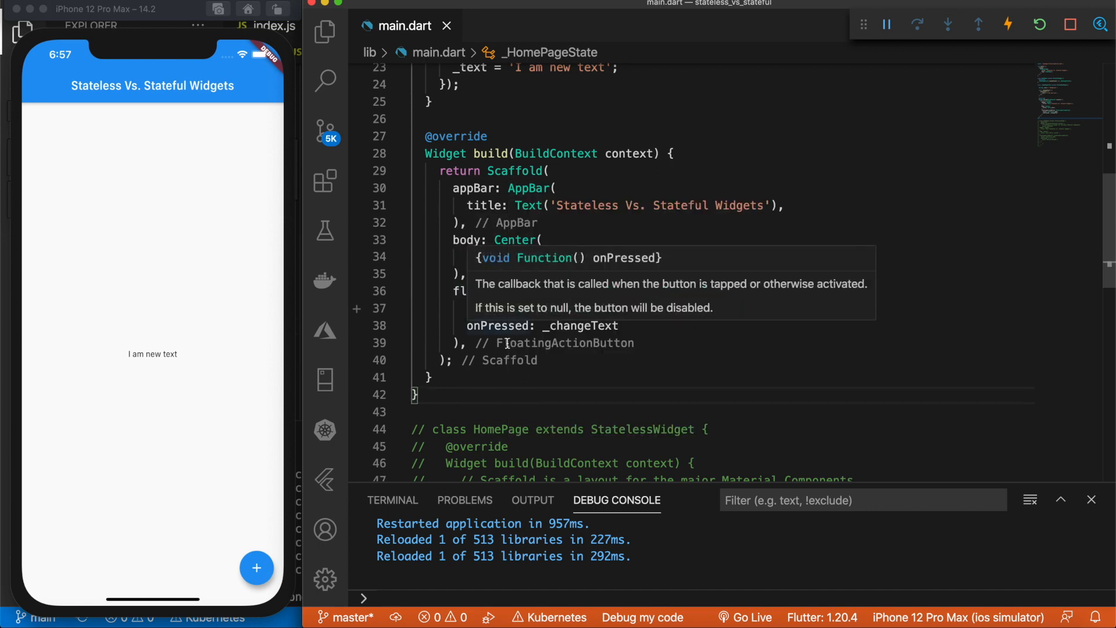
# Step: Highlight _changeText, StatefulWidget, the setState call and the 'I am new text' assignment to review them
pyautogui.doubleClick(580, 325)
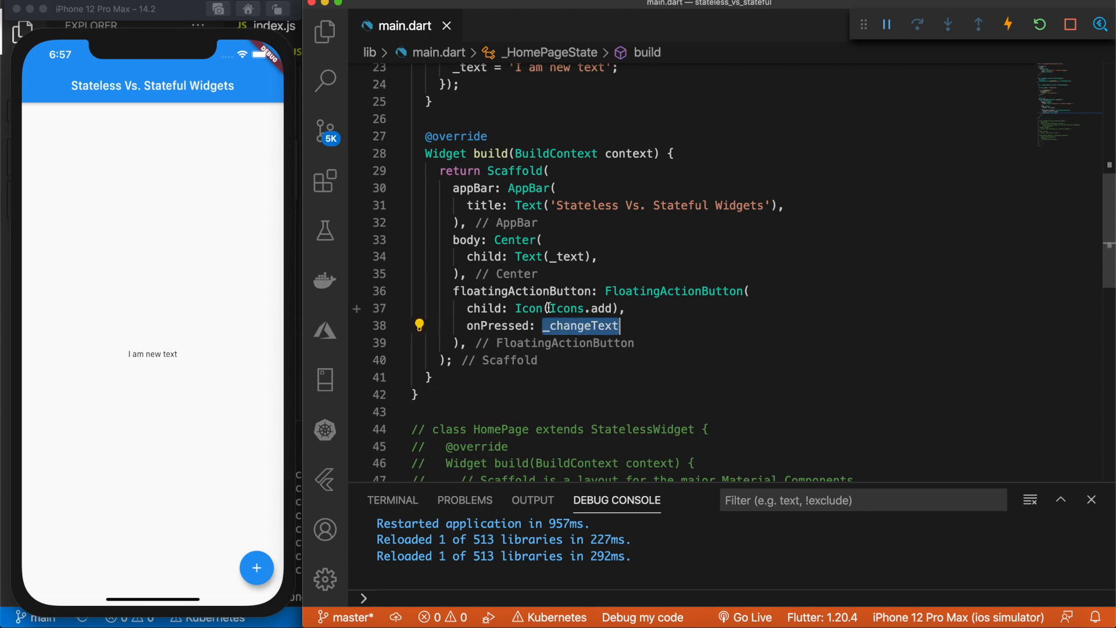
pyautogui.scroll(3, 548, 305)
pyautogui.scroll(3, 547, 305)
pyautogui.scroll(3, 532, 252)
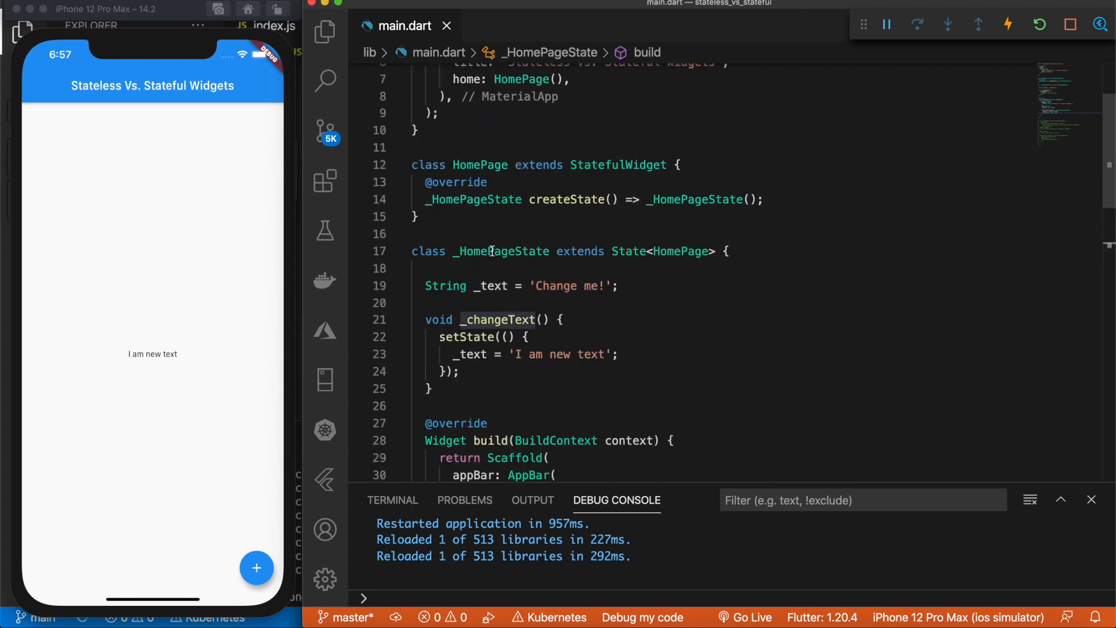
pyautogui.doubleClick(607, 165)
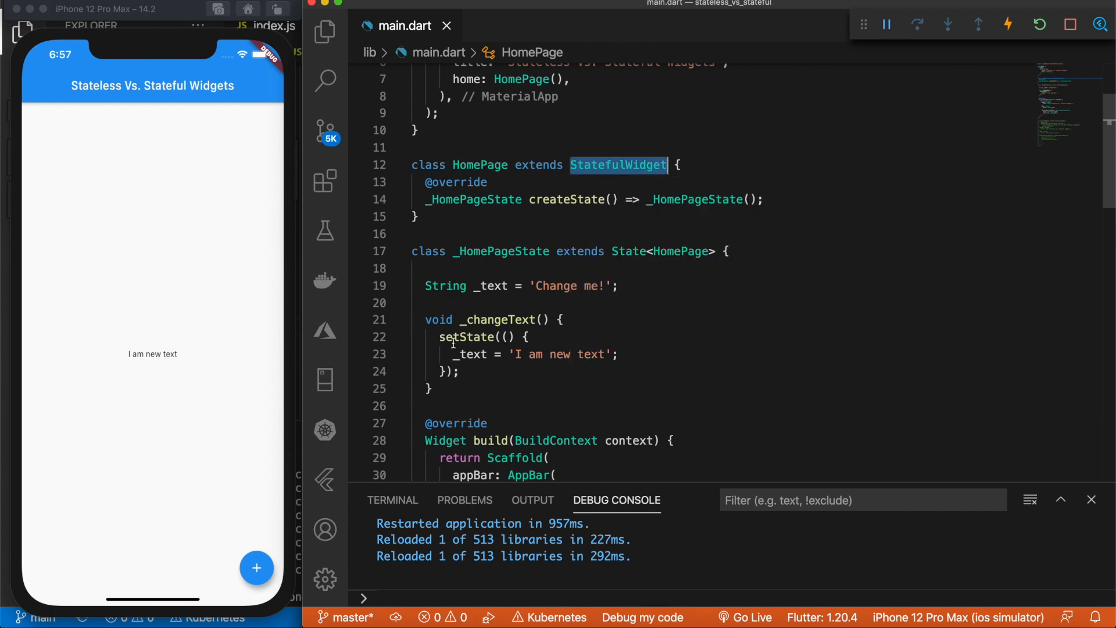
pyautogui.moveTo(439, 337); pyautogui.dragTo(531, 337)
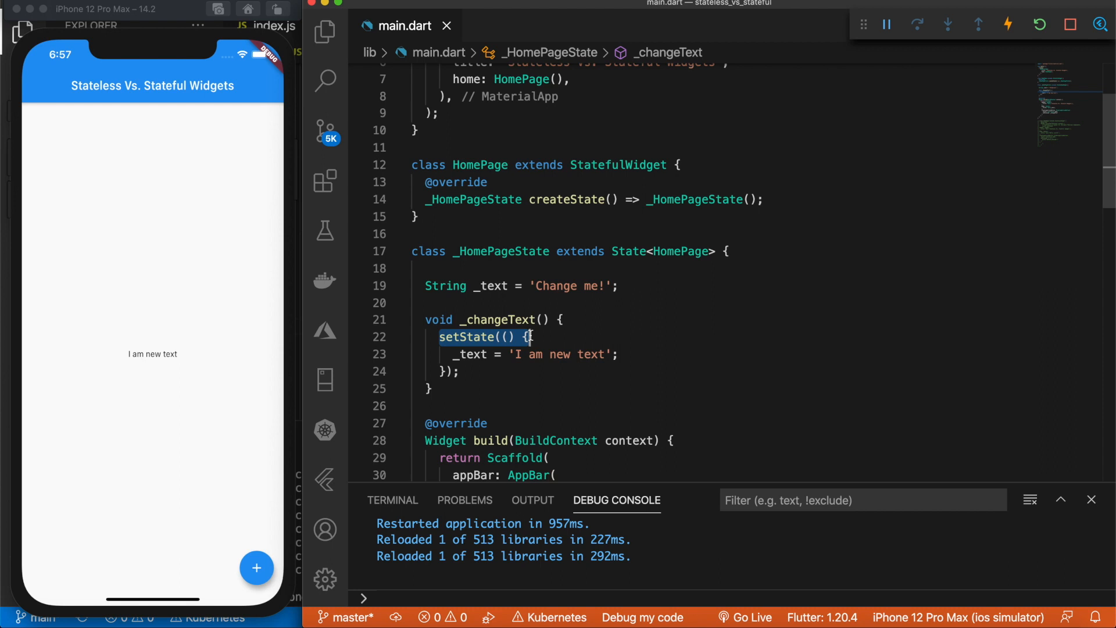
pyautogui.moveTo(453, 354); pyautogui.dragTo(649, 352)
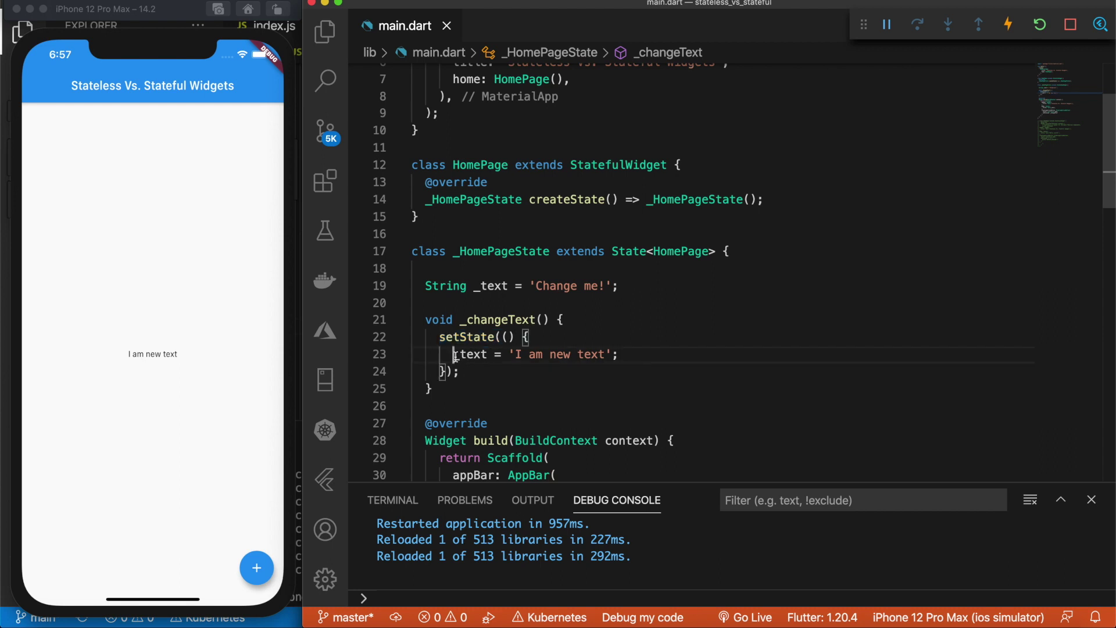
pyautogui.click(649, 353)
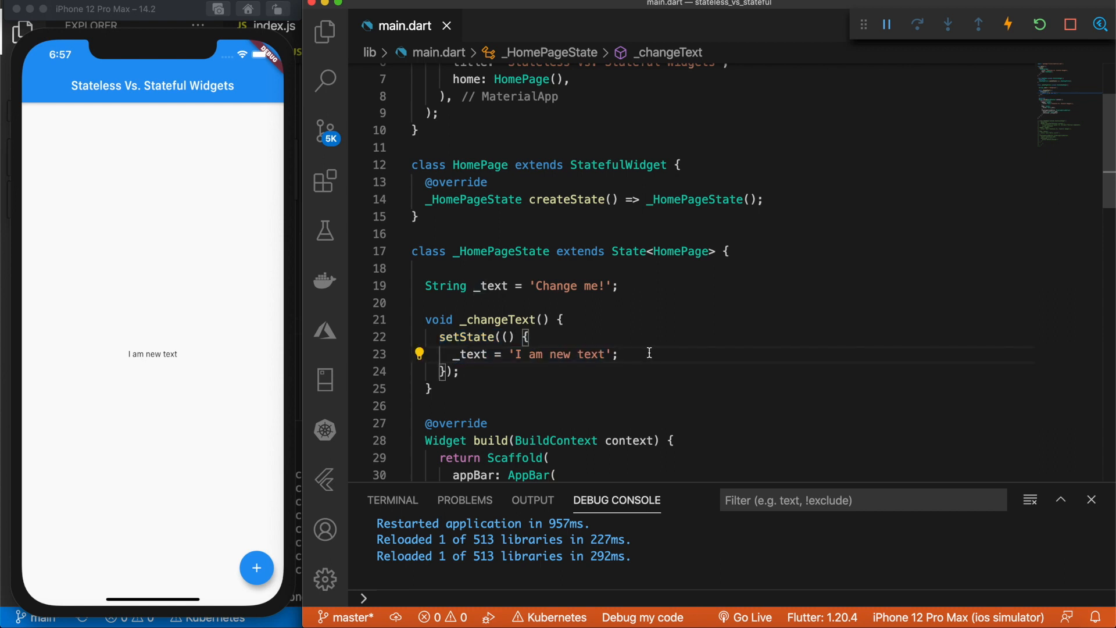